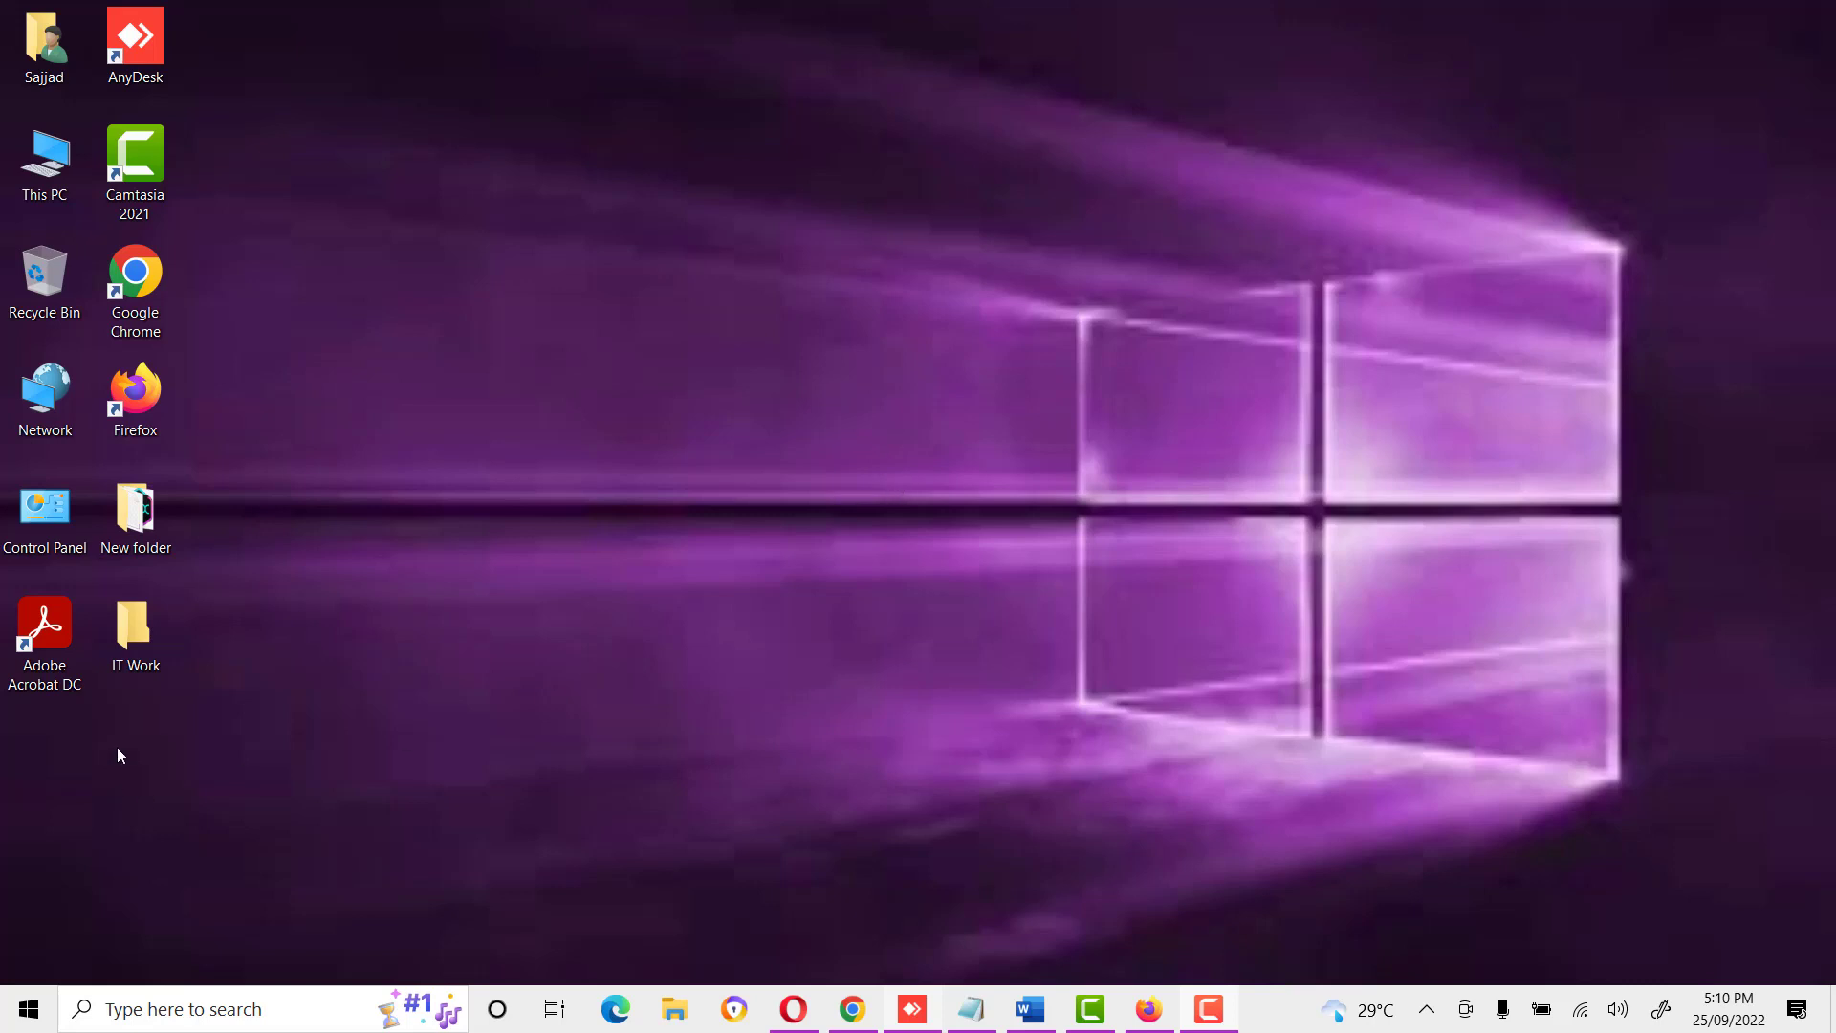
# Open the IT Work folder's sharing properties and bring up the choice of people to share it with.
pyautogui.rightClick(127, 615)
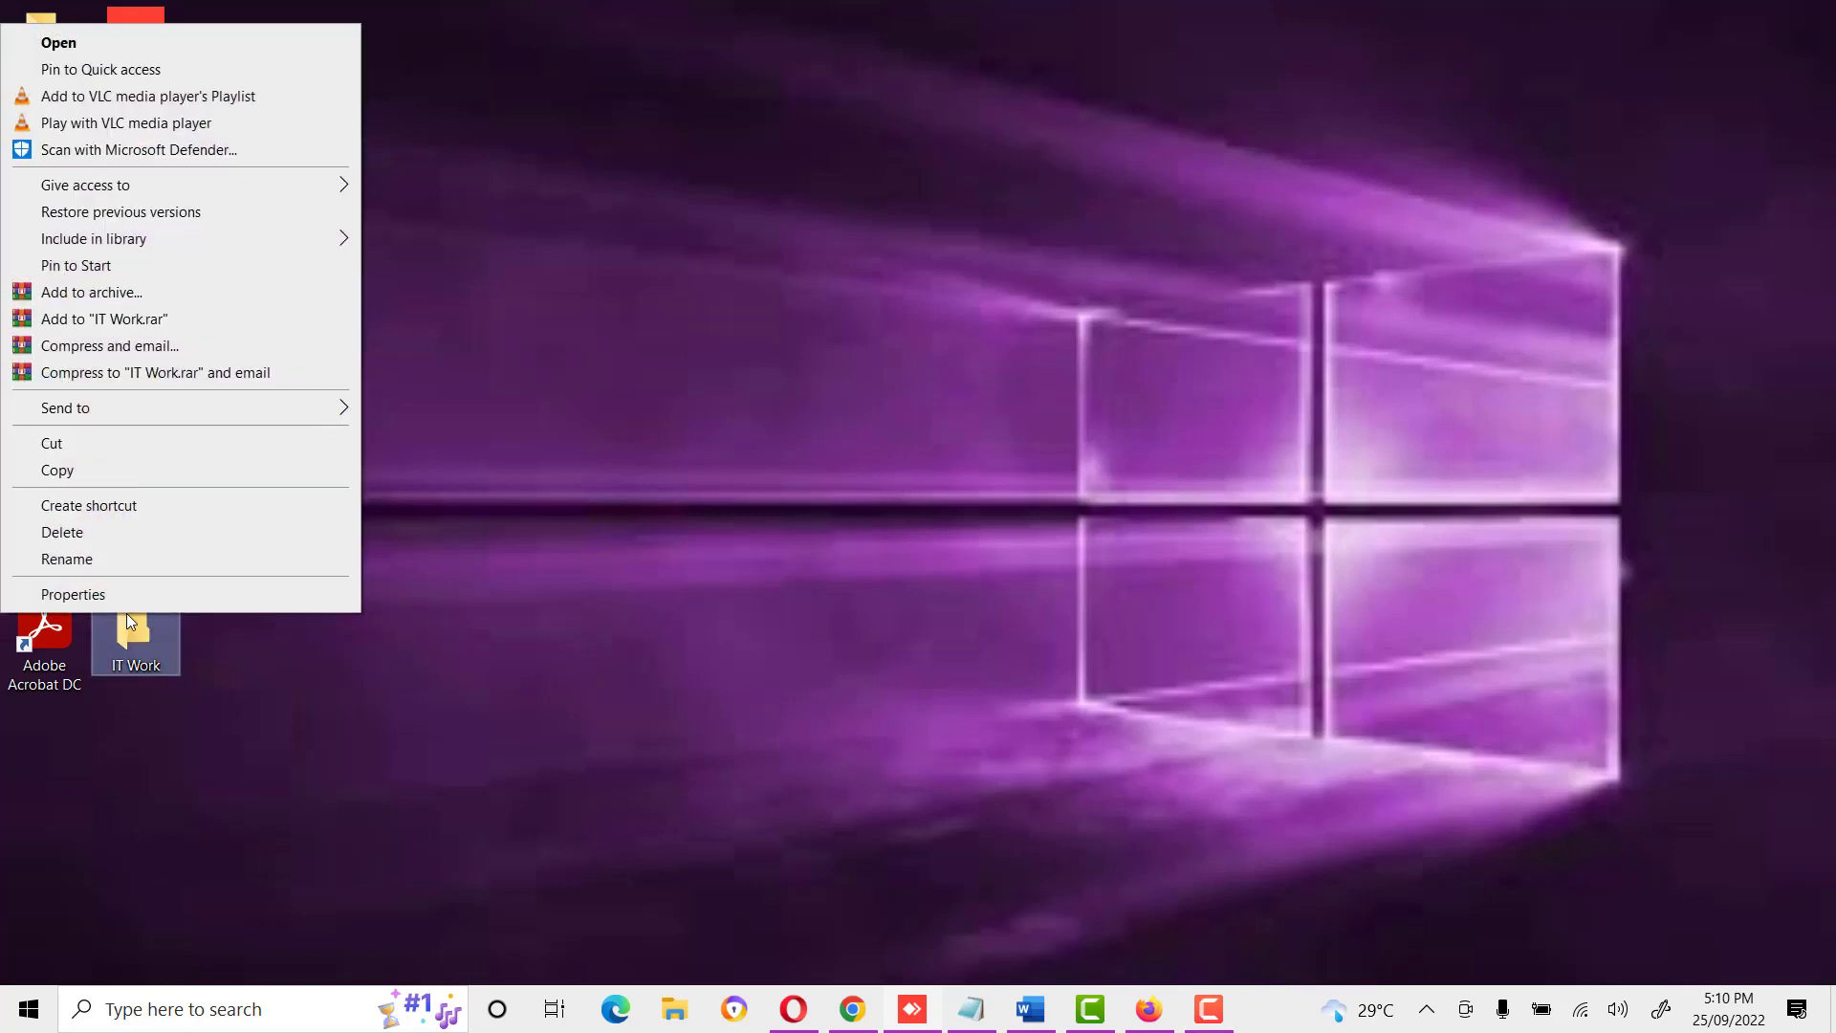
pyautogui.click(128, 595)
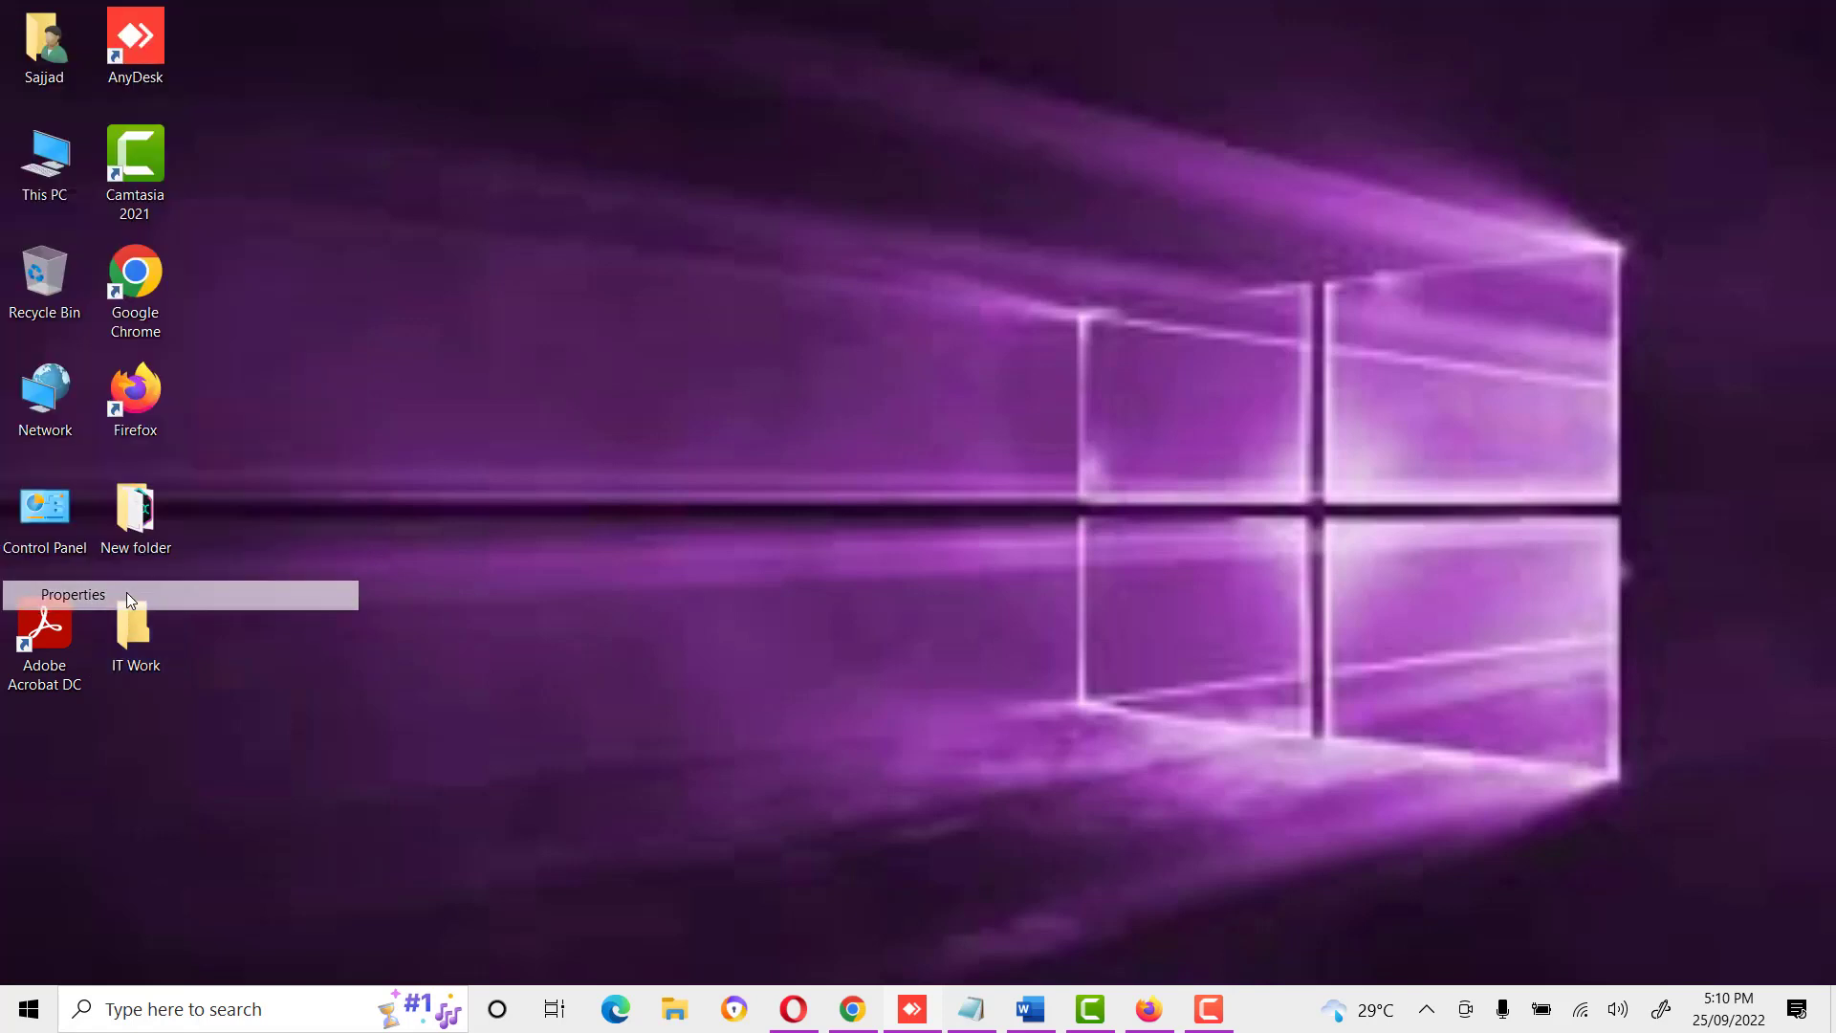
pyautogui.moveTo(345, 434); pyautogui.dragTo(503, 116)
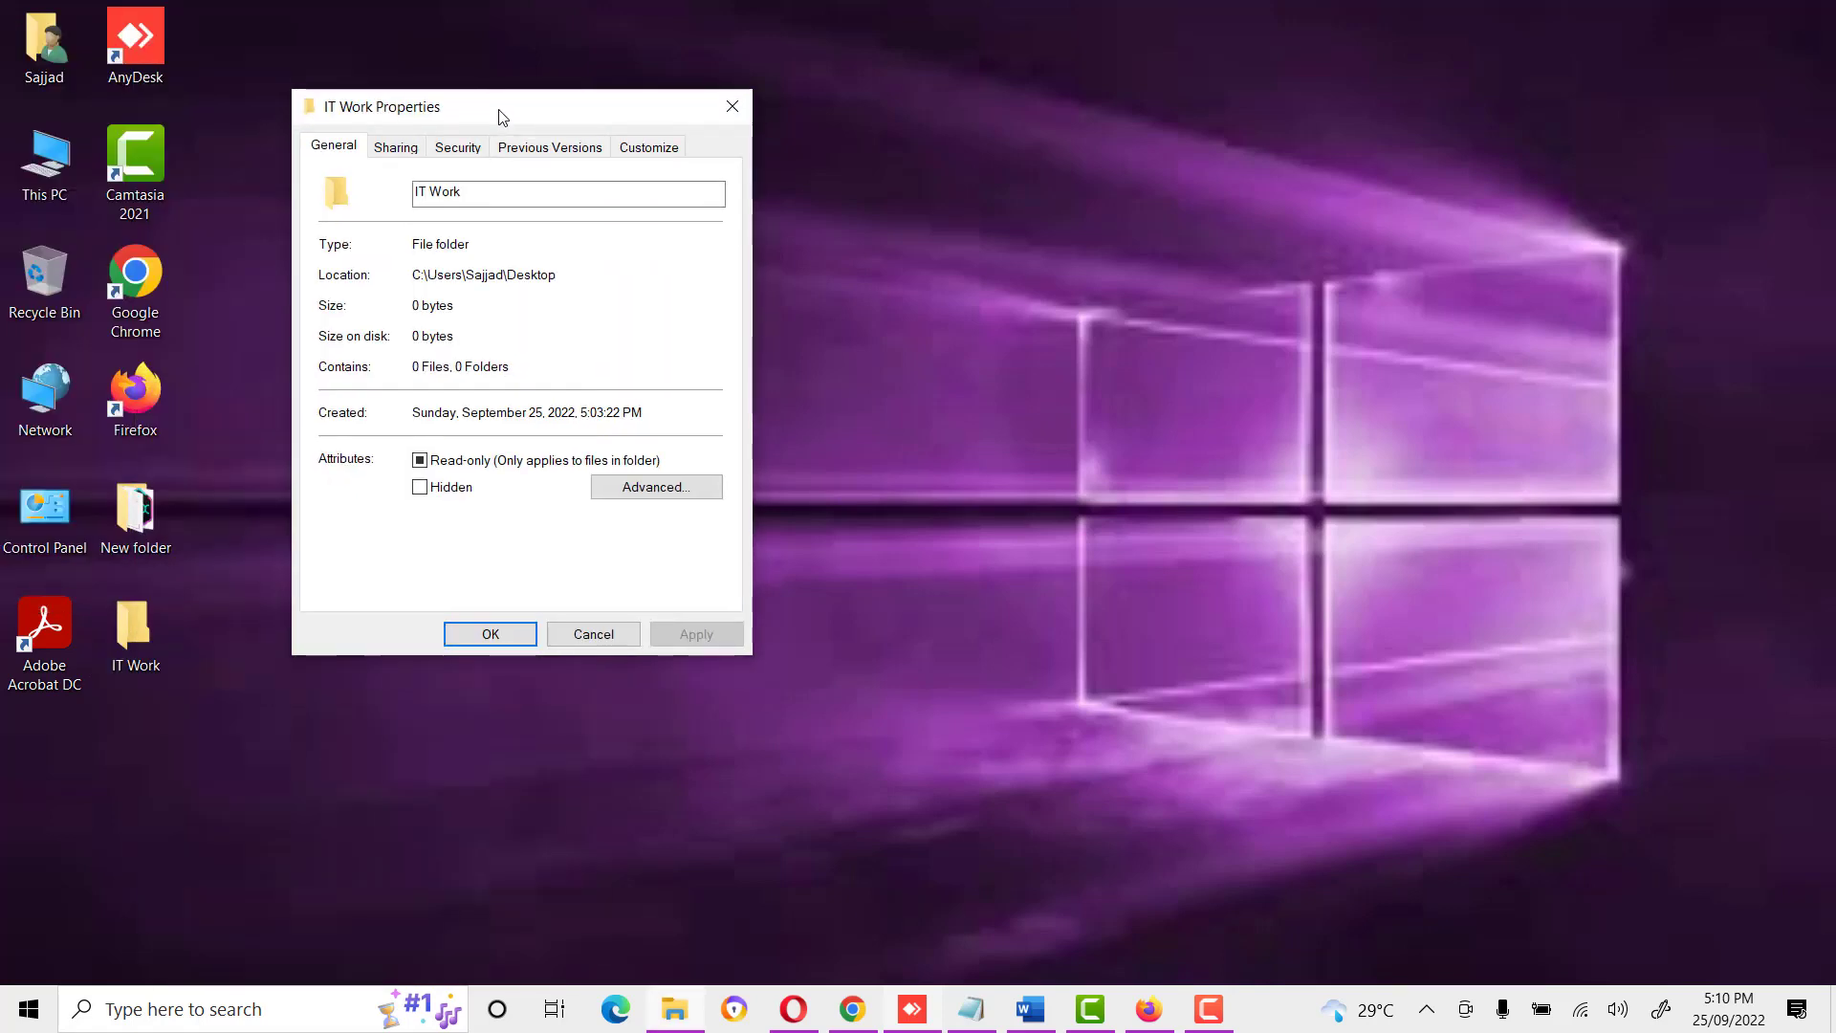
pyautogui.click(395, 146)
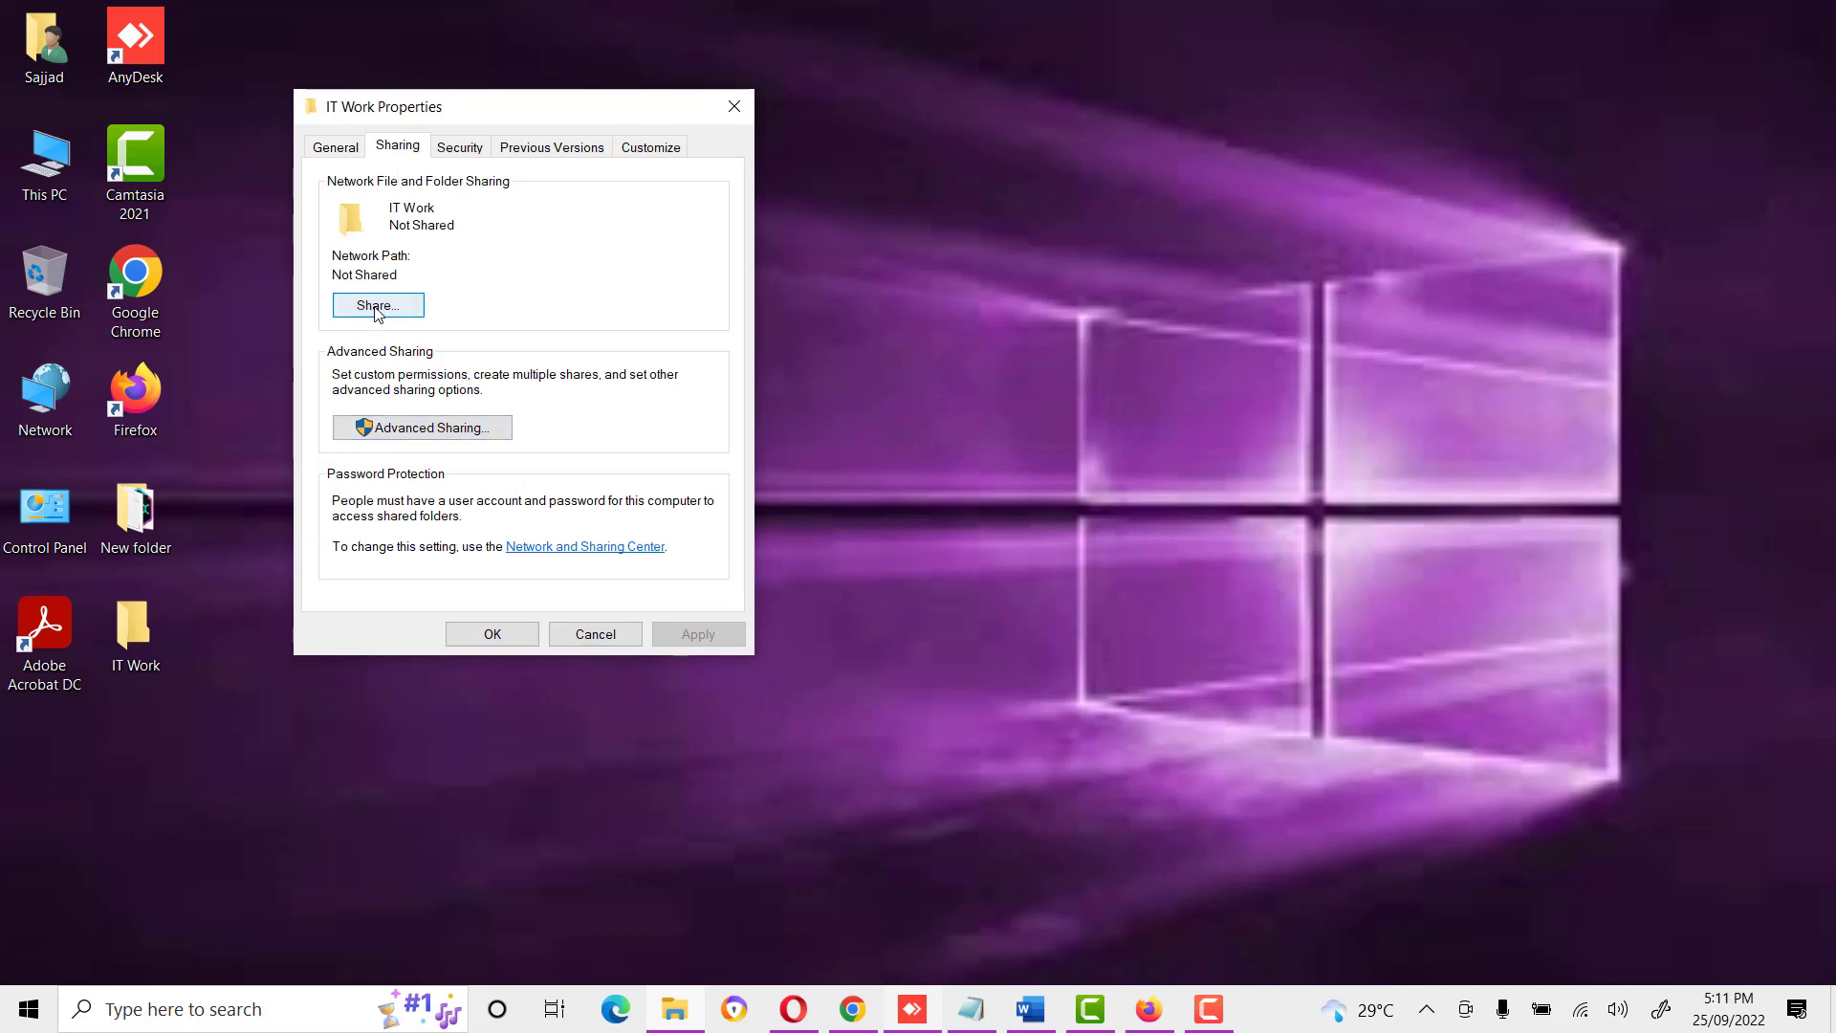
pyautogui.click(851, 250)
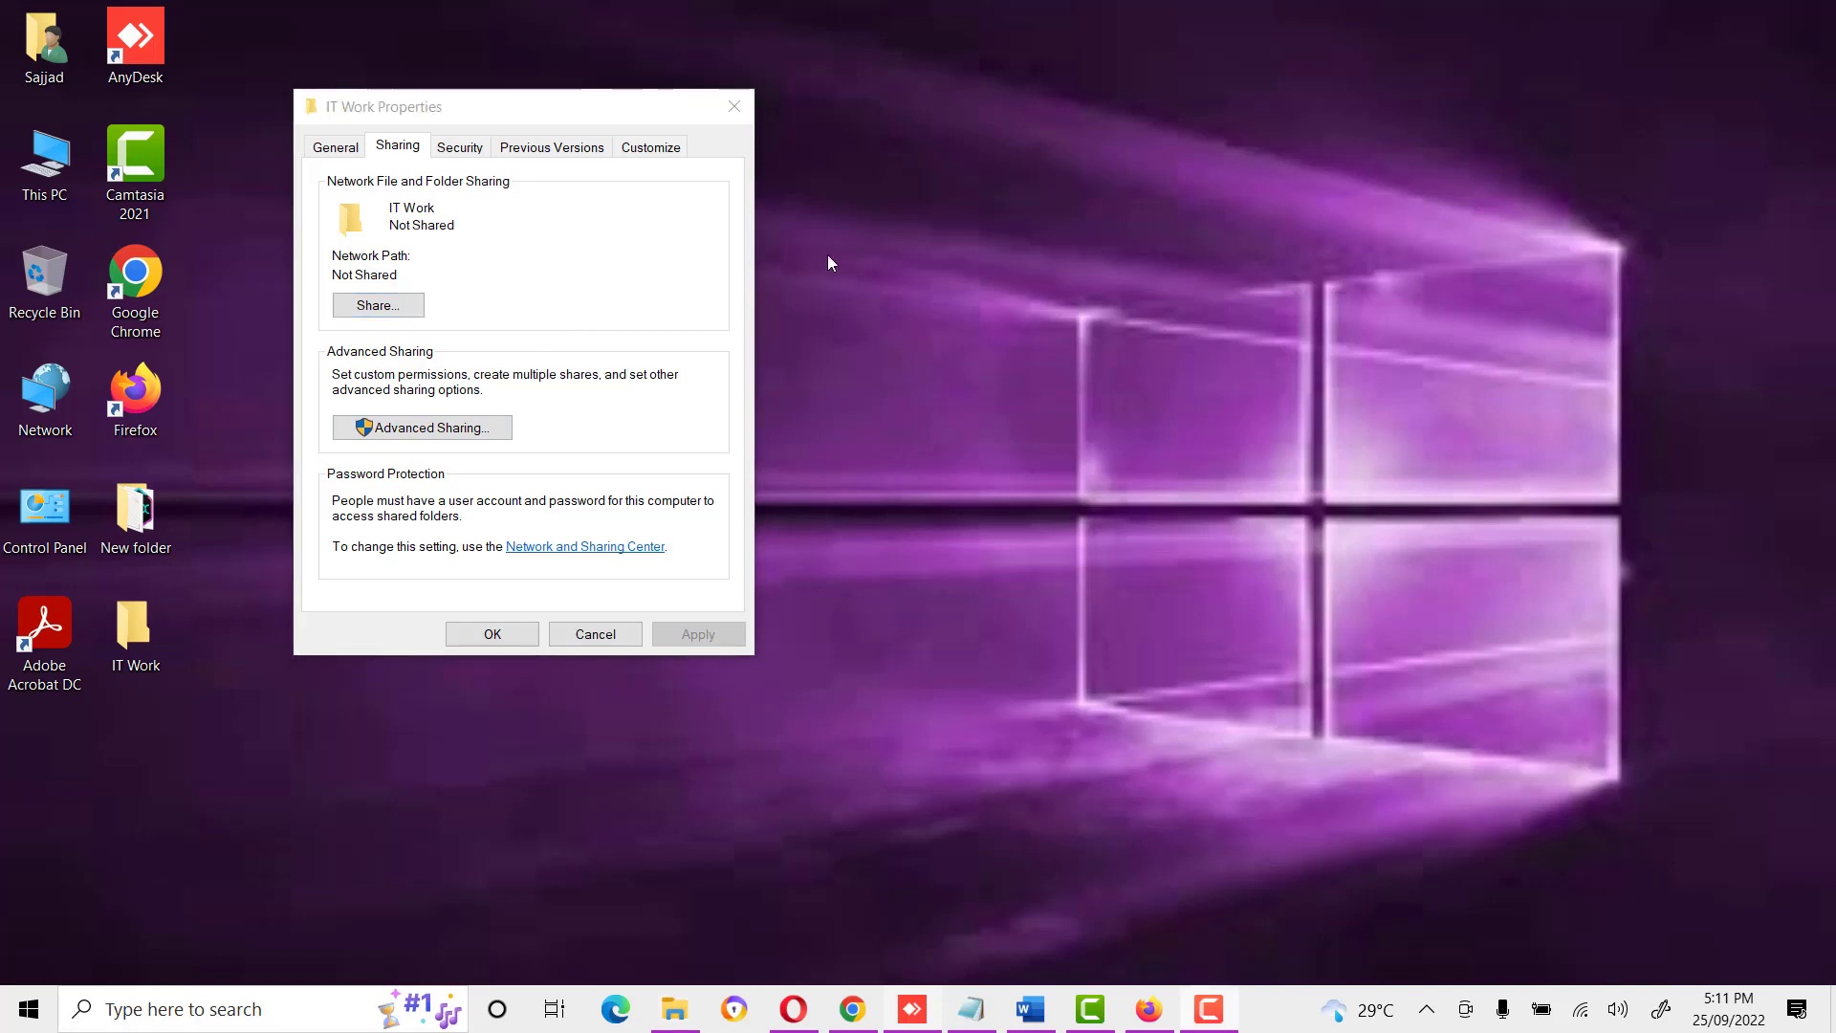
pyautogui.click(402, 314)
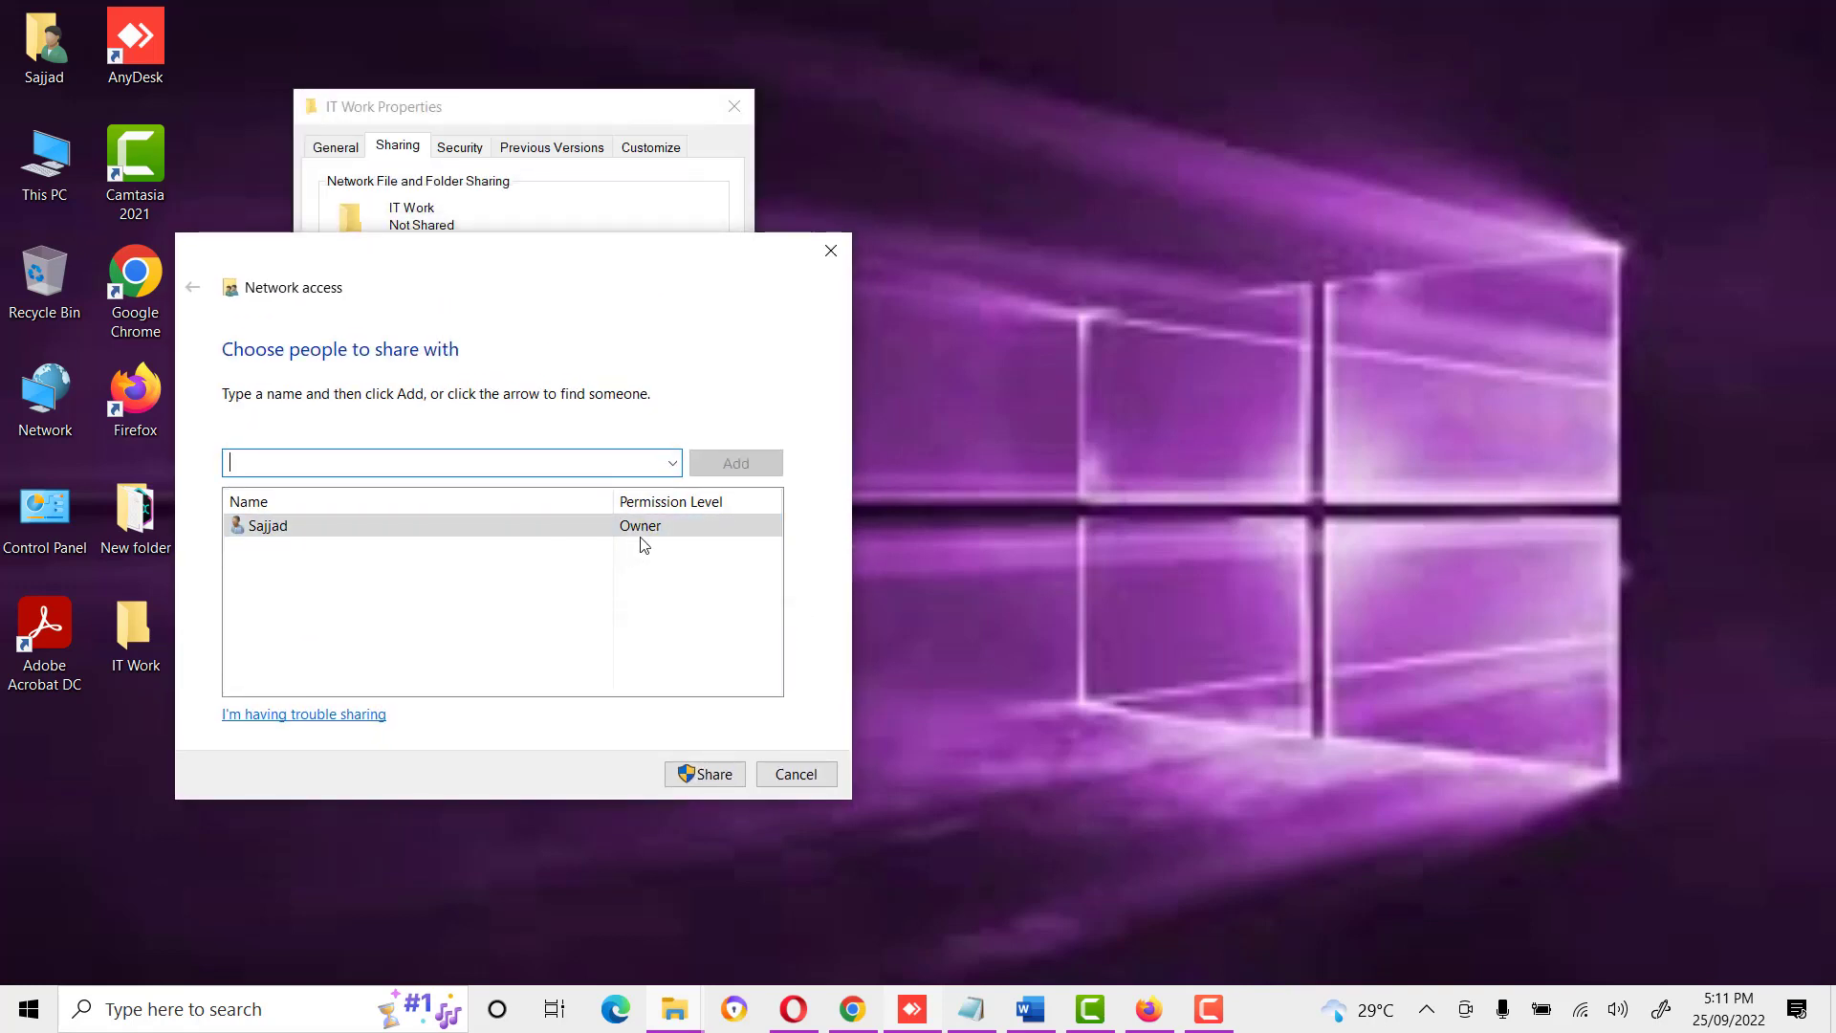
# Add Everyone to the people the IT Work folder is shared with.
pyautogui.click(673, 463)
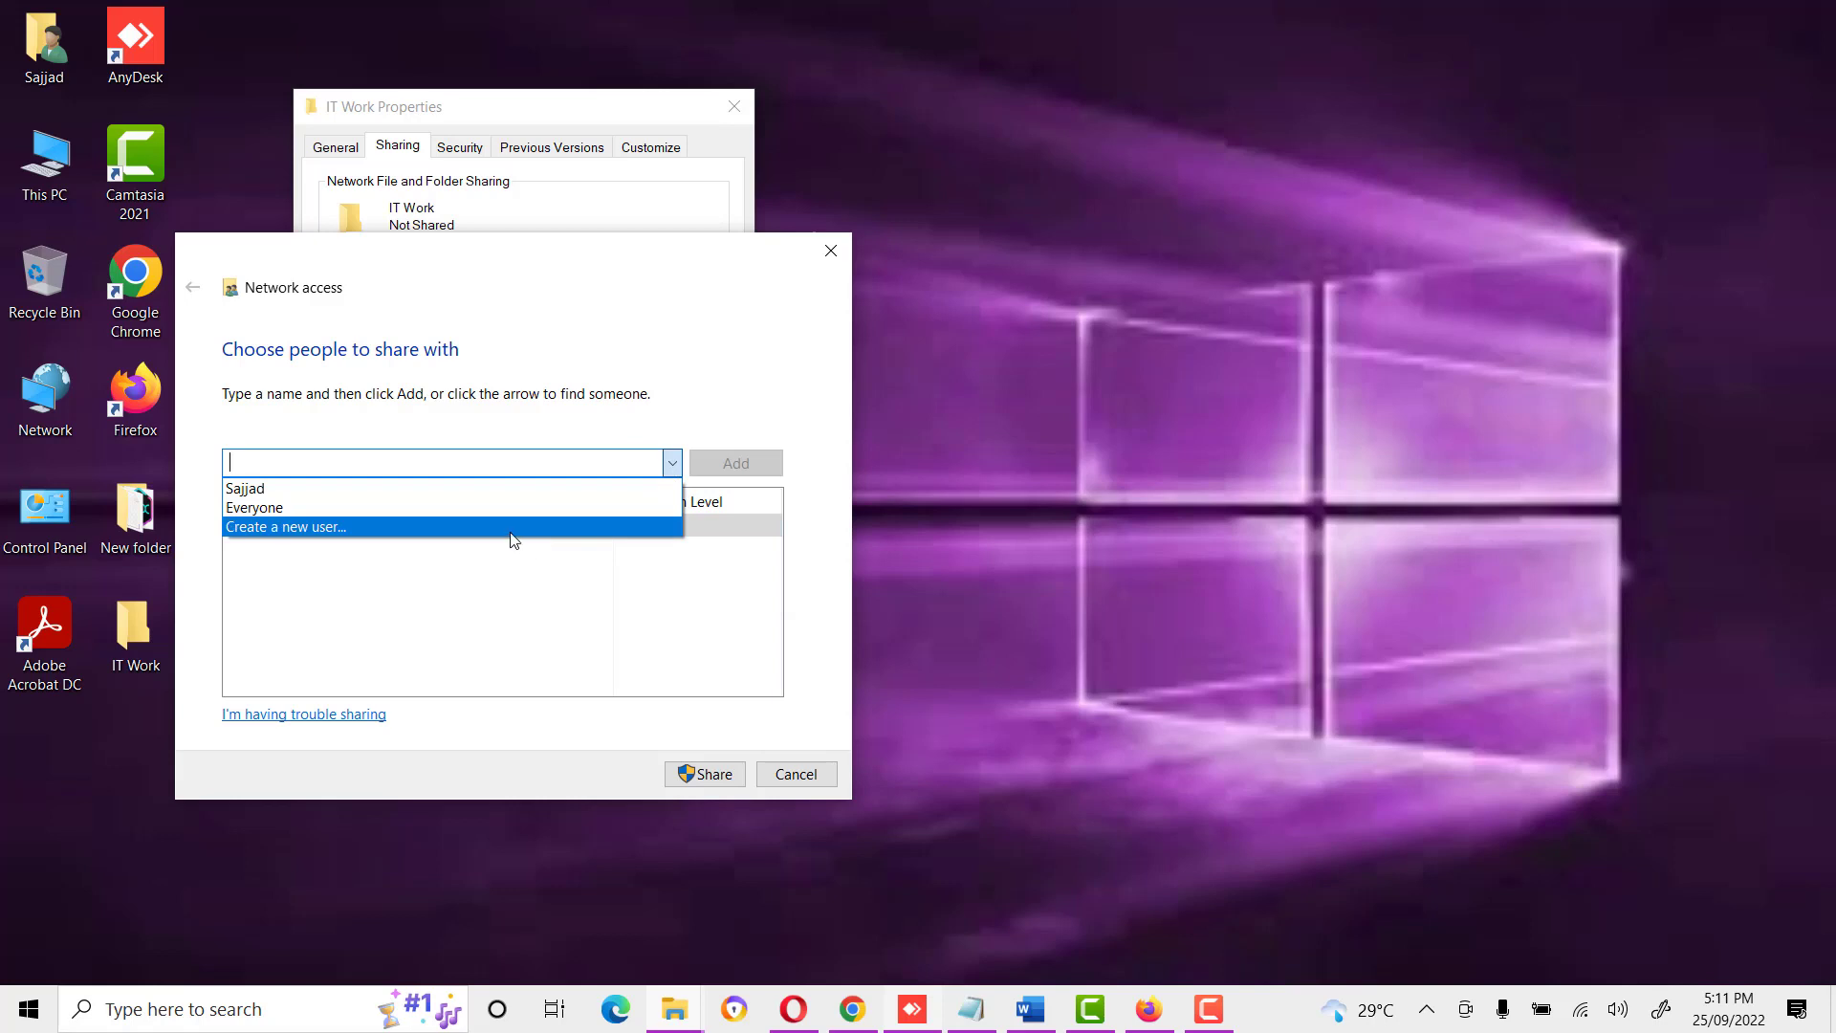
pyautogui.click(509, 510)
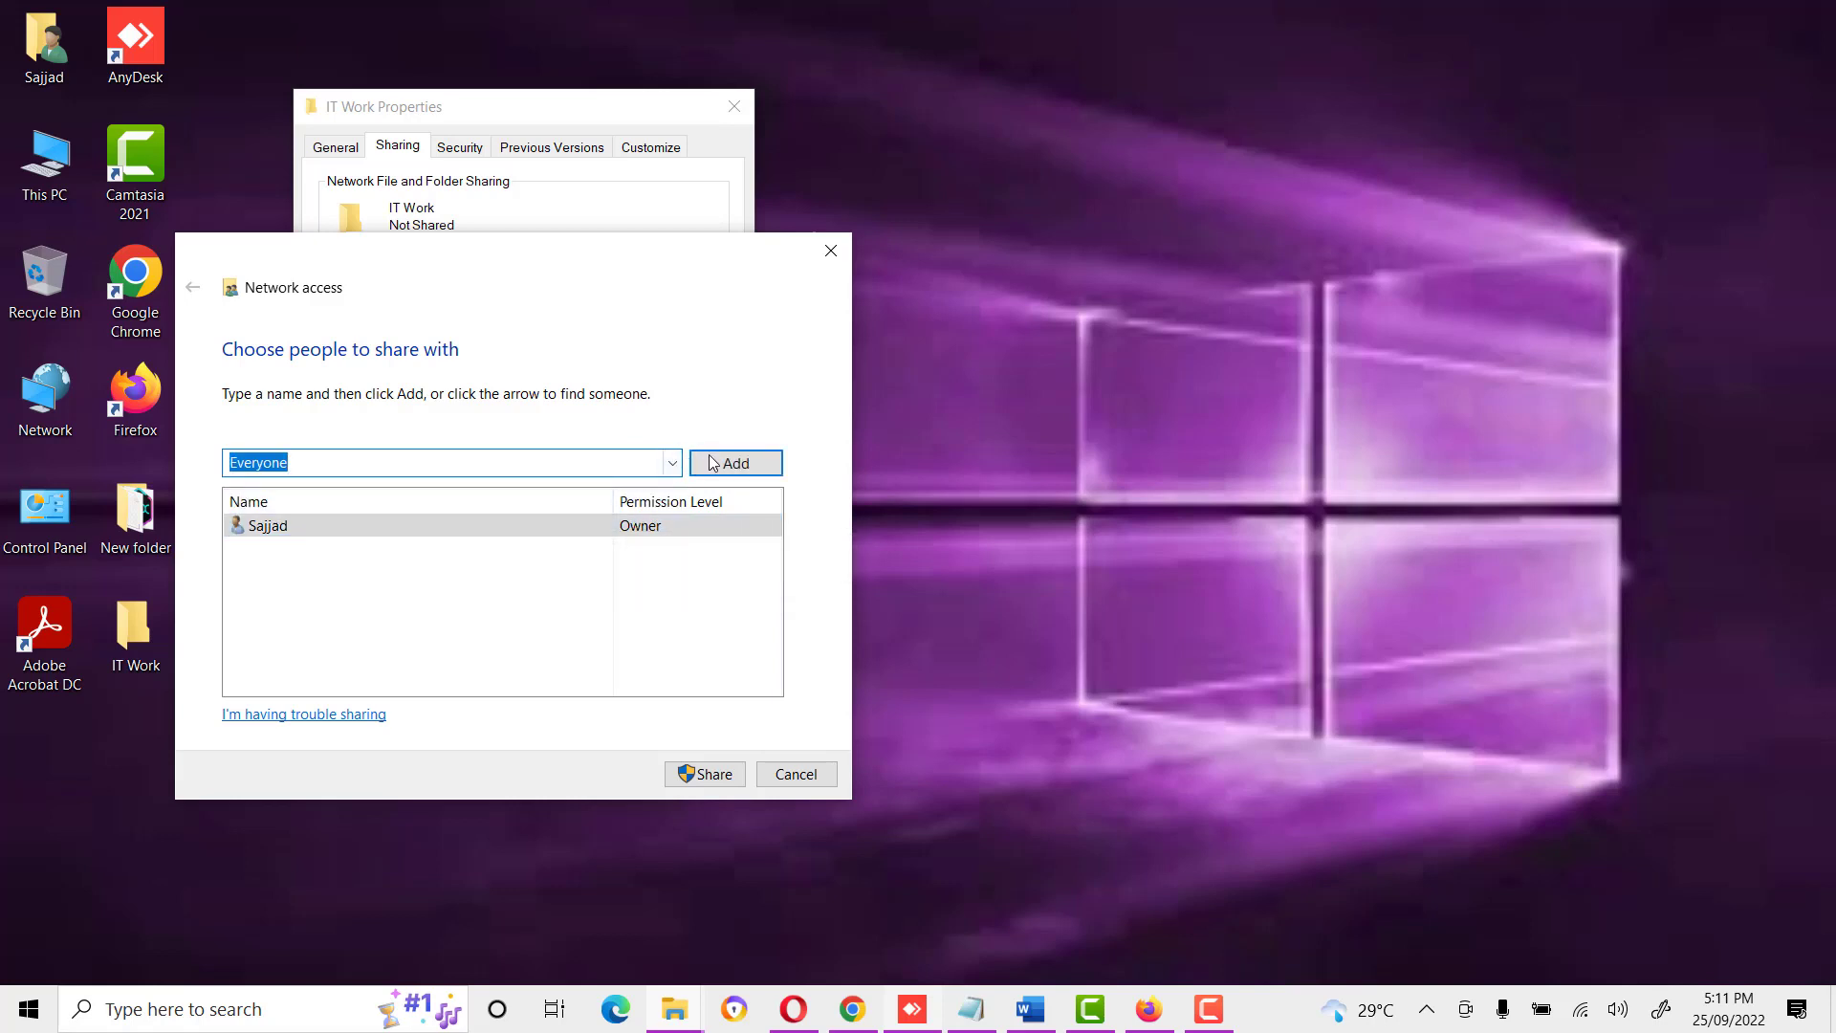
pyautogui.click(713, 463)
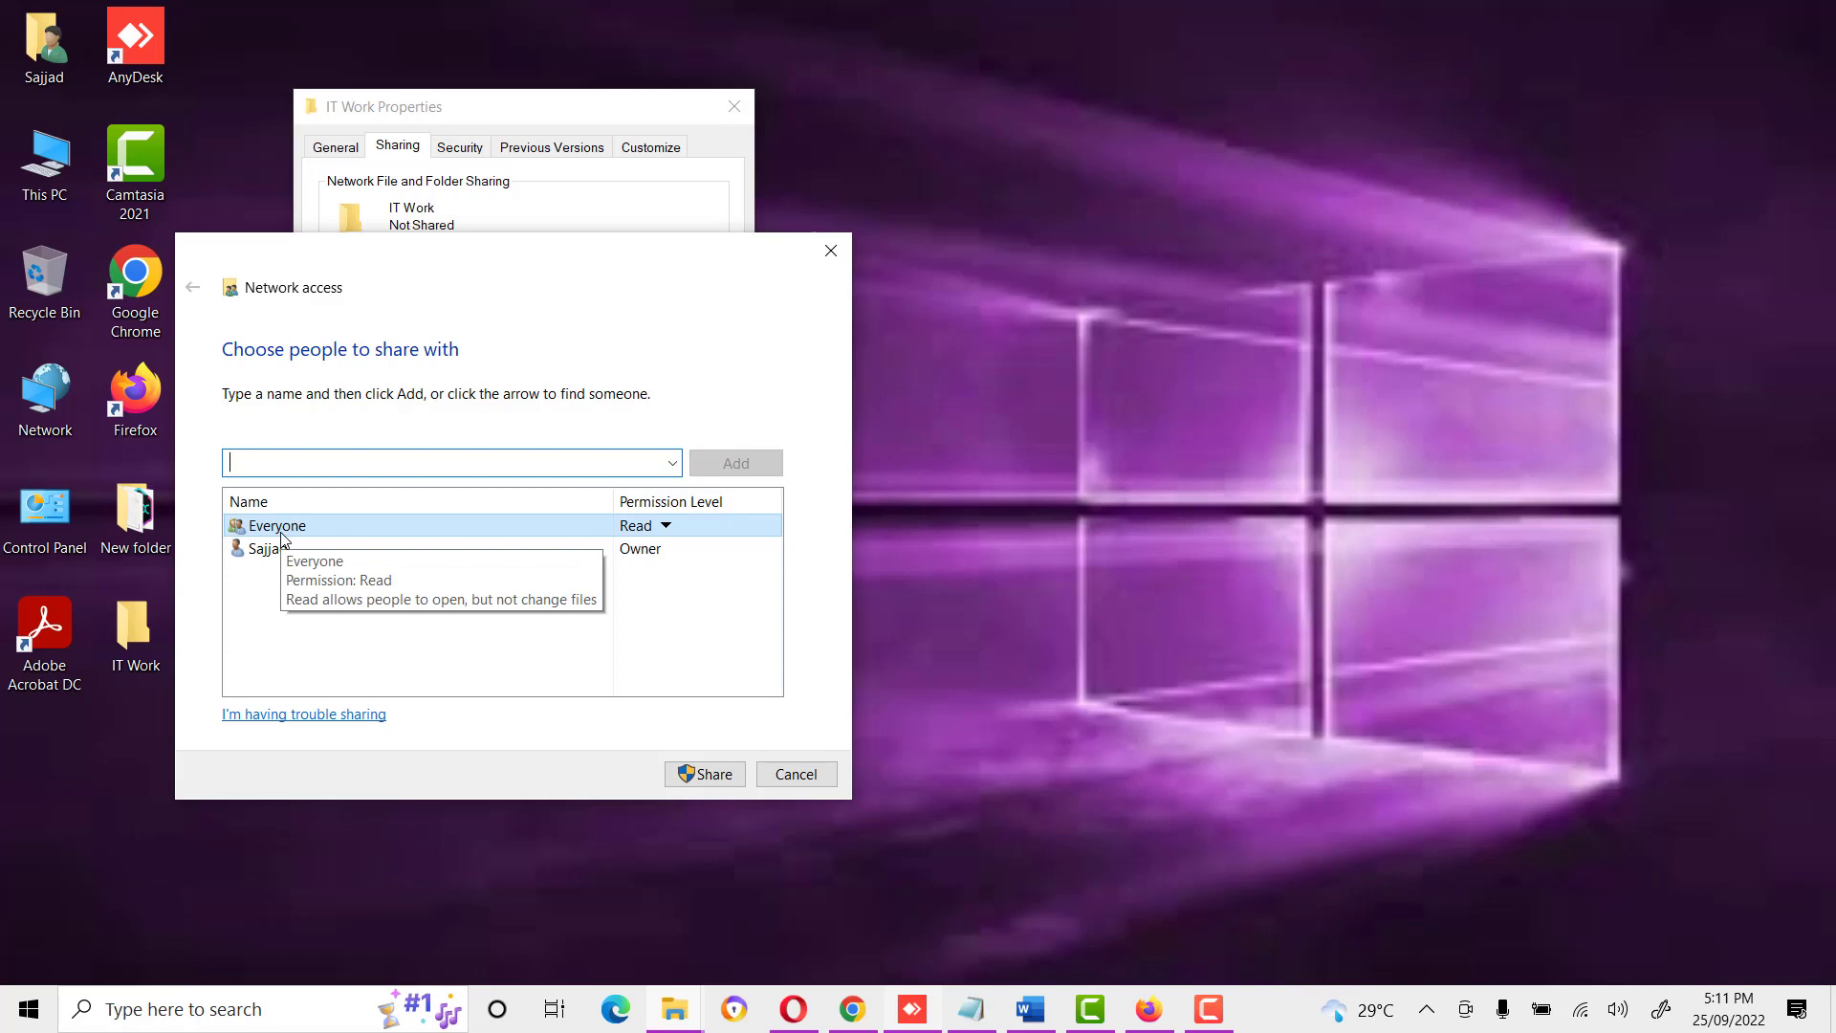
# Try the Read and Read/Write permission levels for Everyone, then cancel the sharing and close the folder's properties.
pyautogui.click(667, 526)
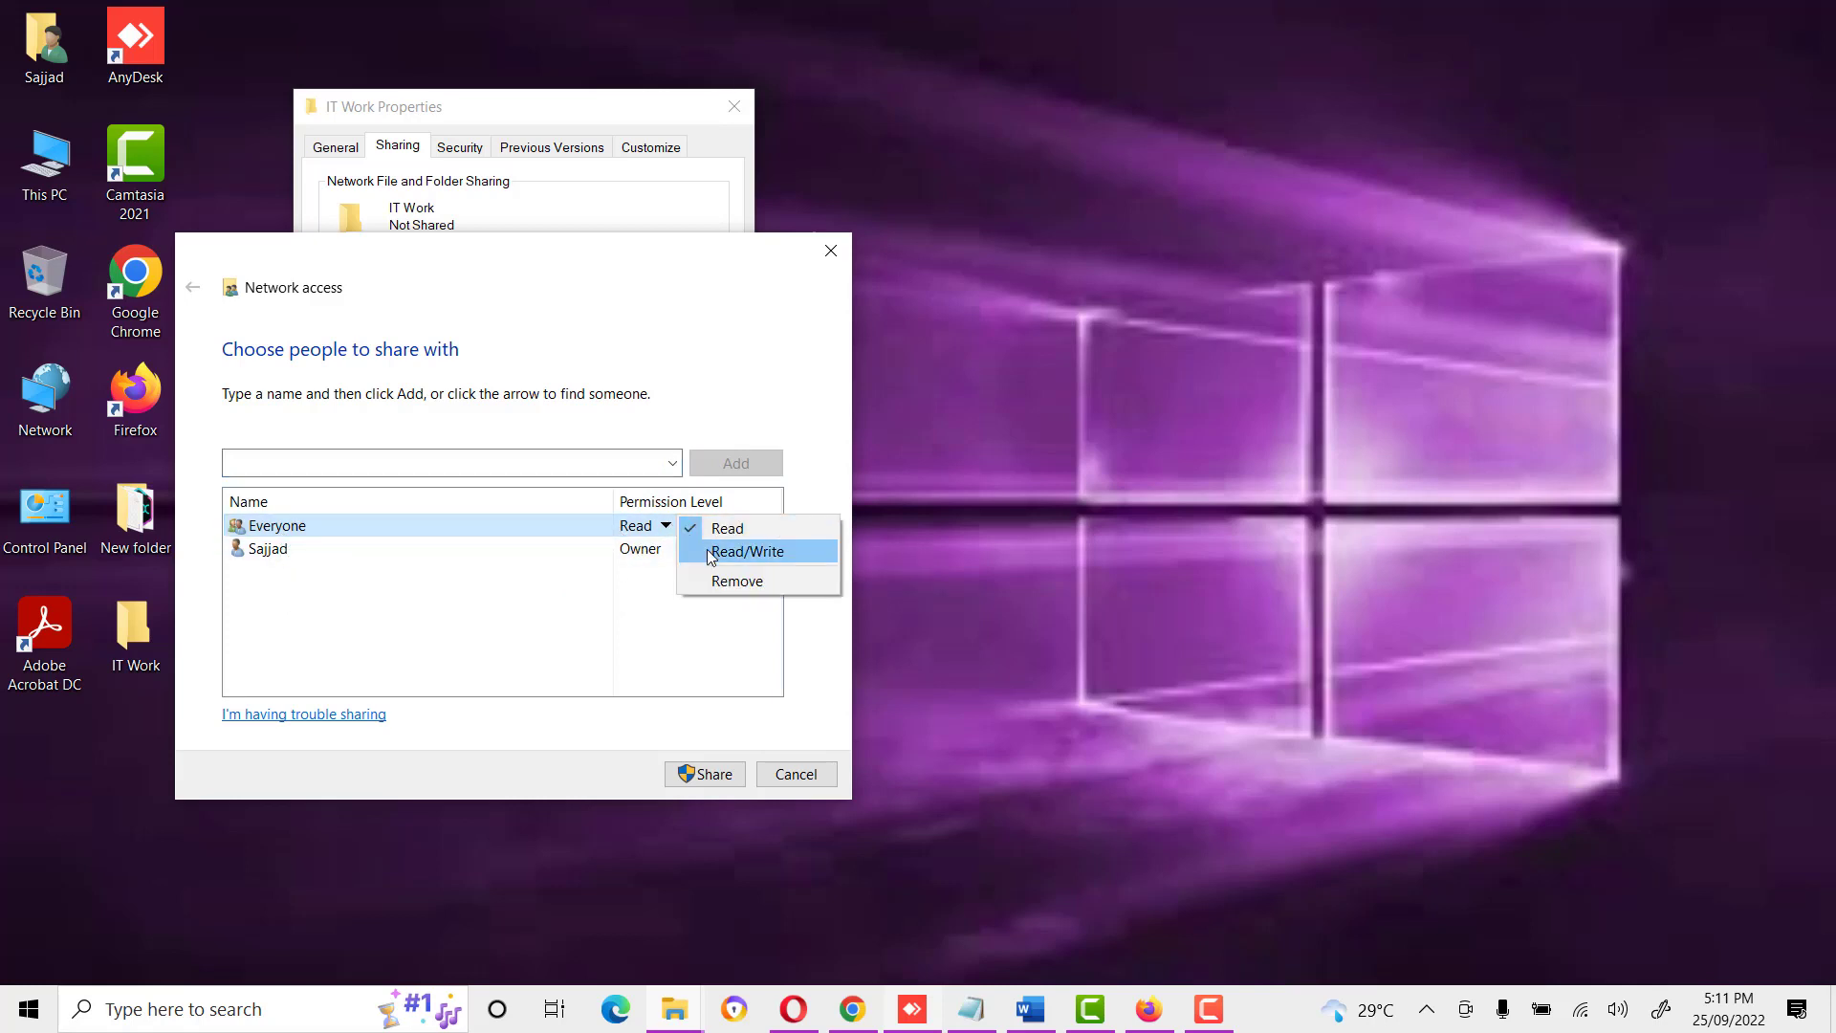
pyautogui.click(712, 553)
pyautogui.click(706, 526)
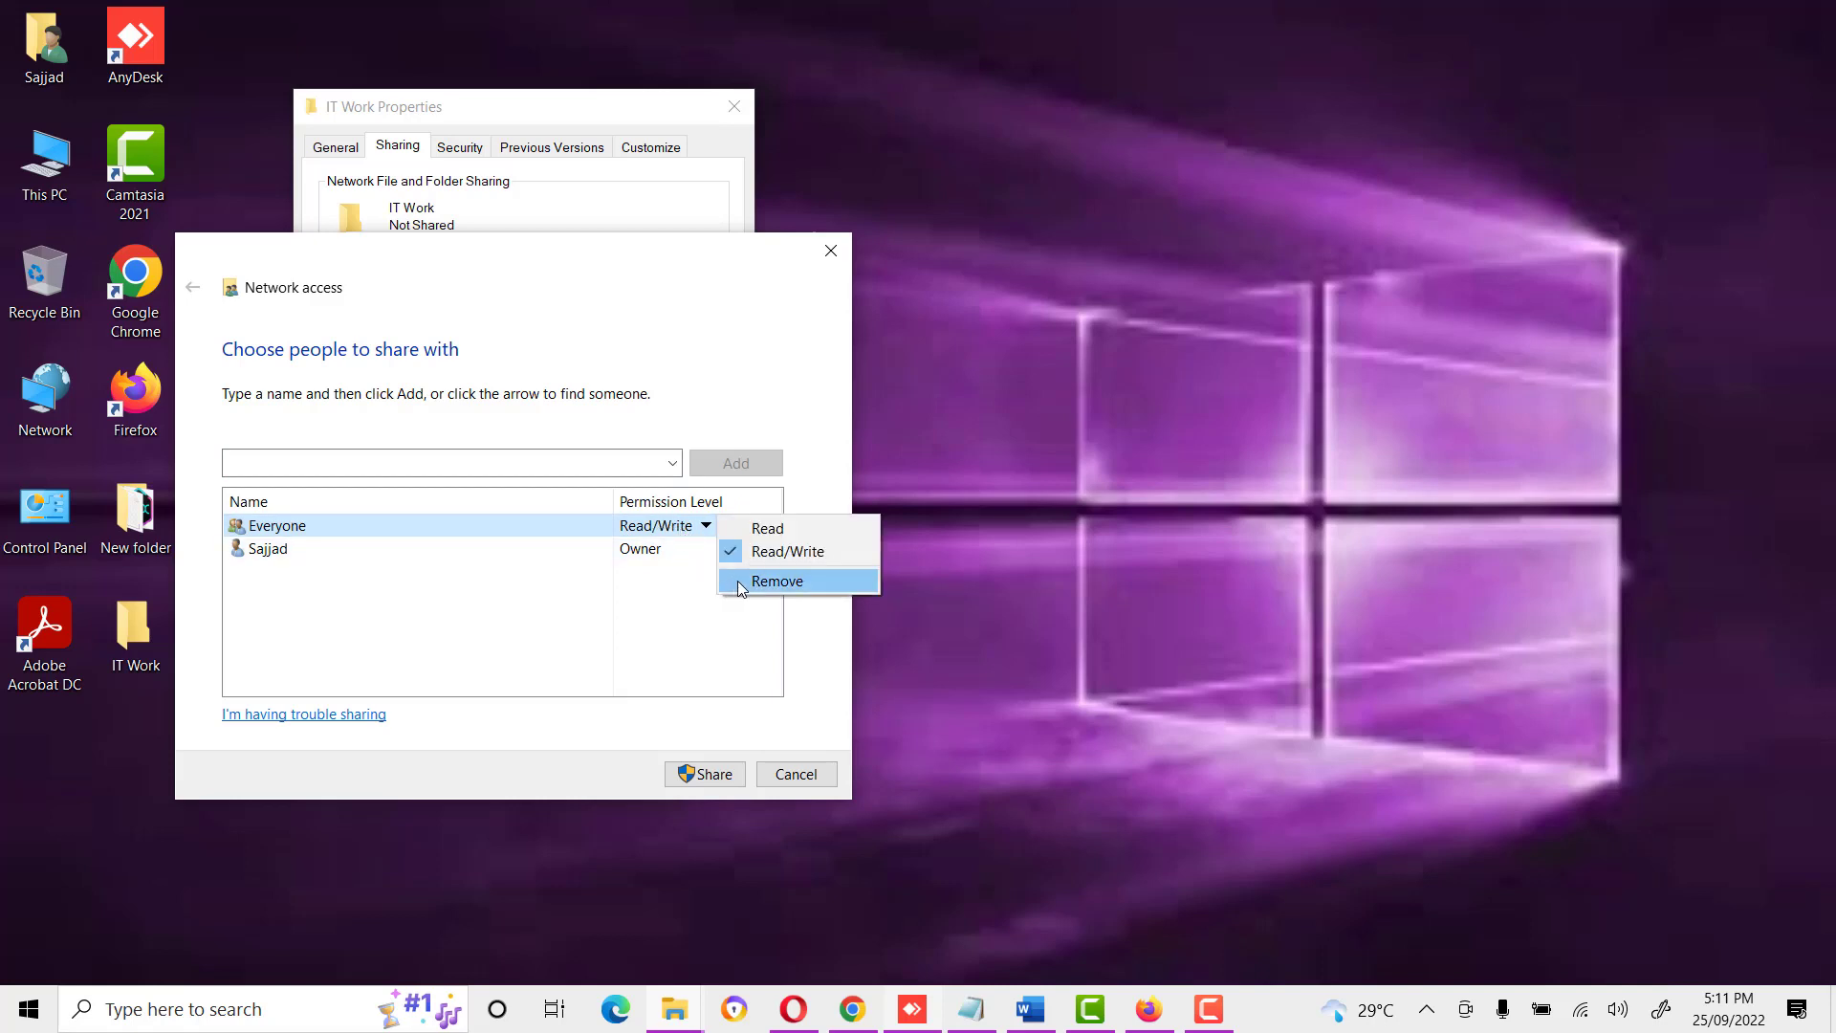
pyautogui.click(761, 529)
pyautogui.click(667, 526)
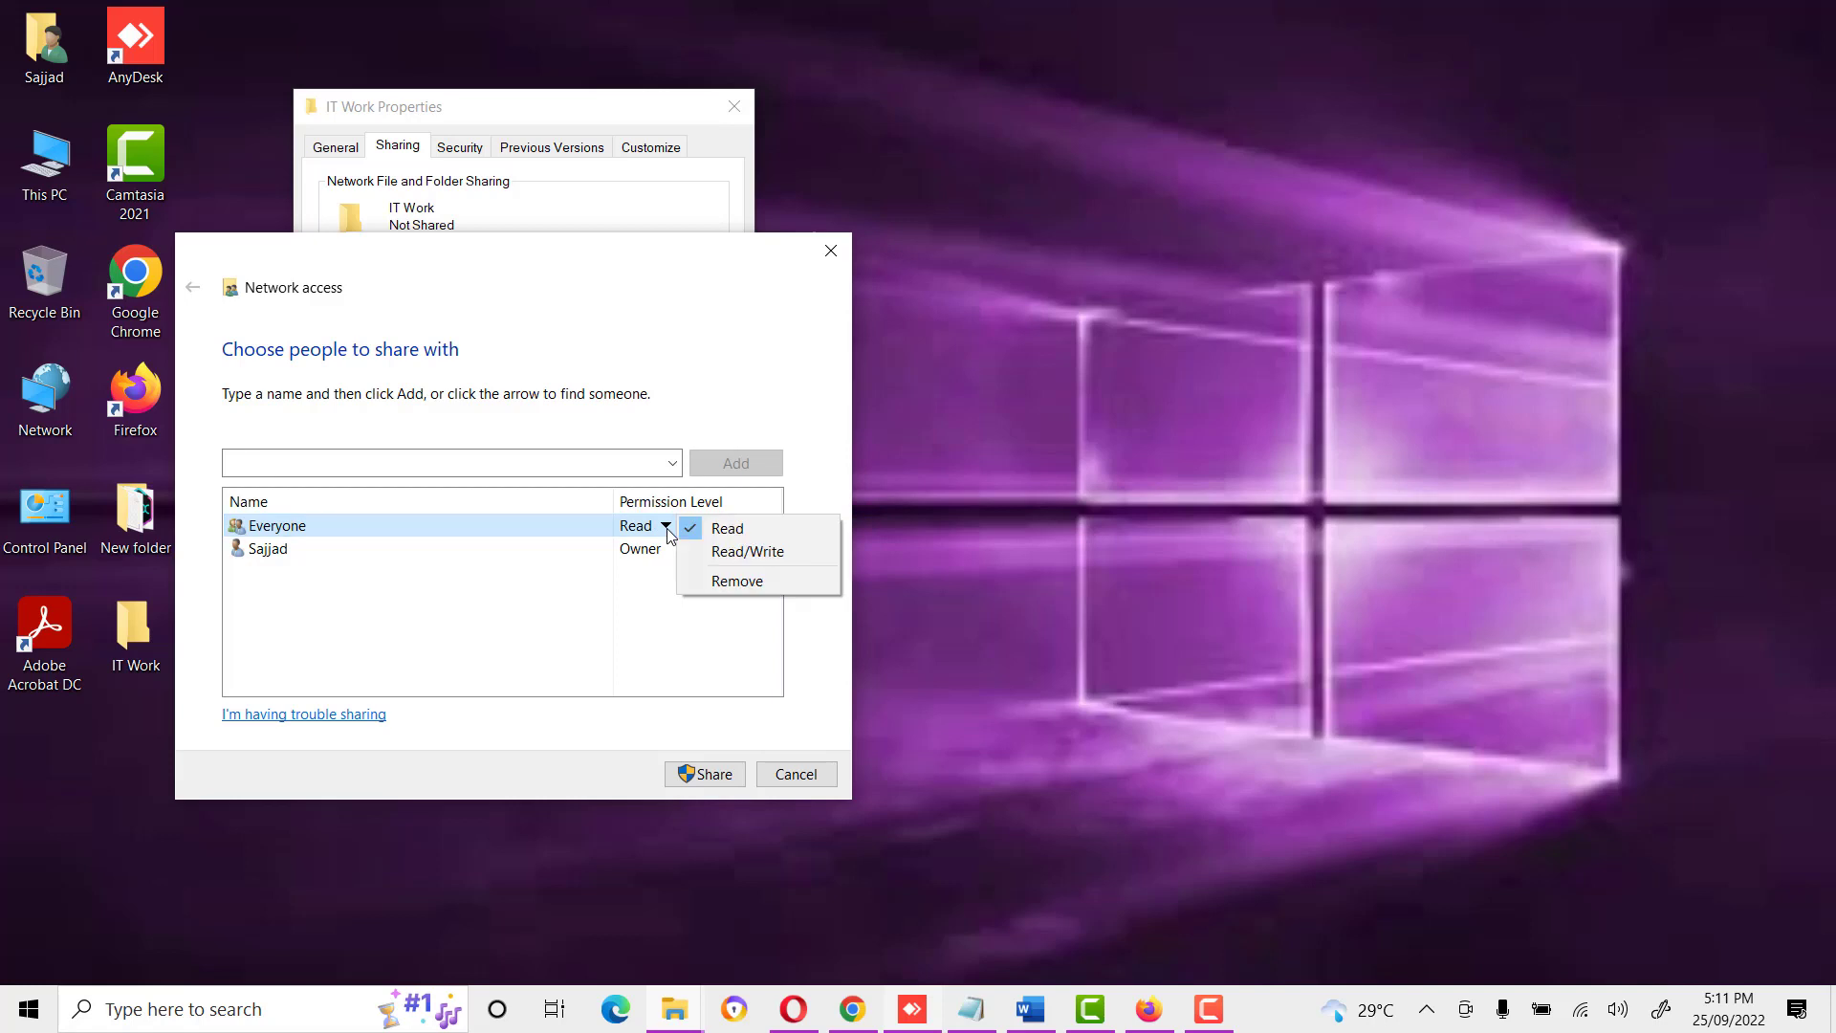
pyautogui.click(697, 551)
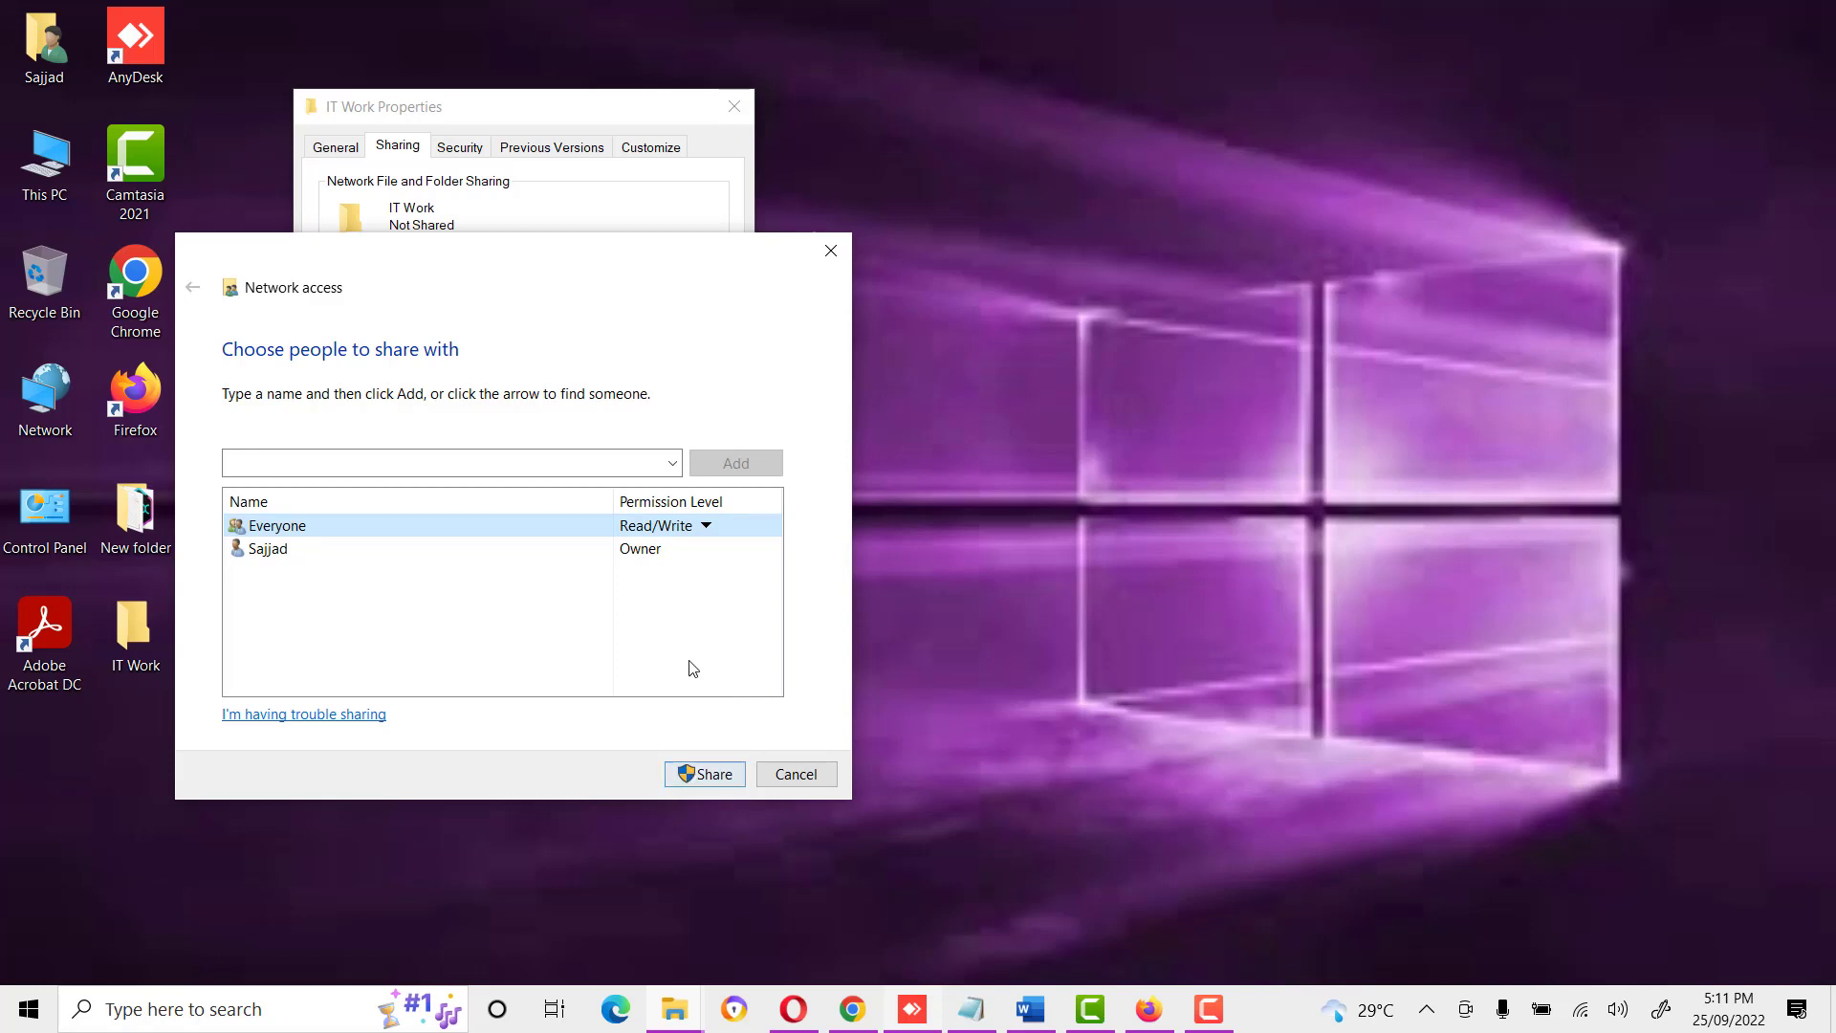
pyautogui.click(806, 790)
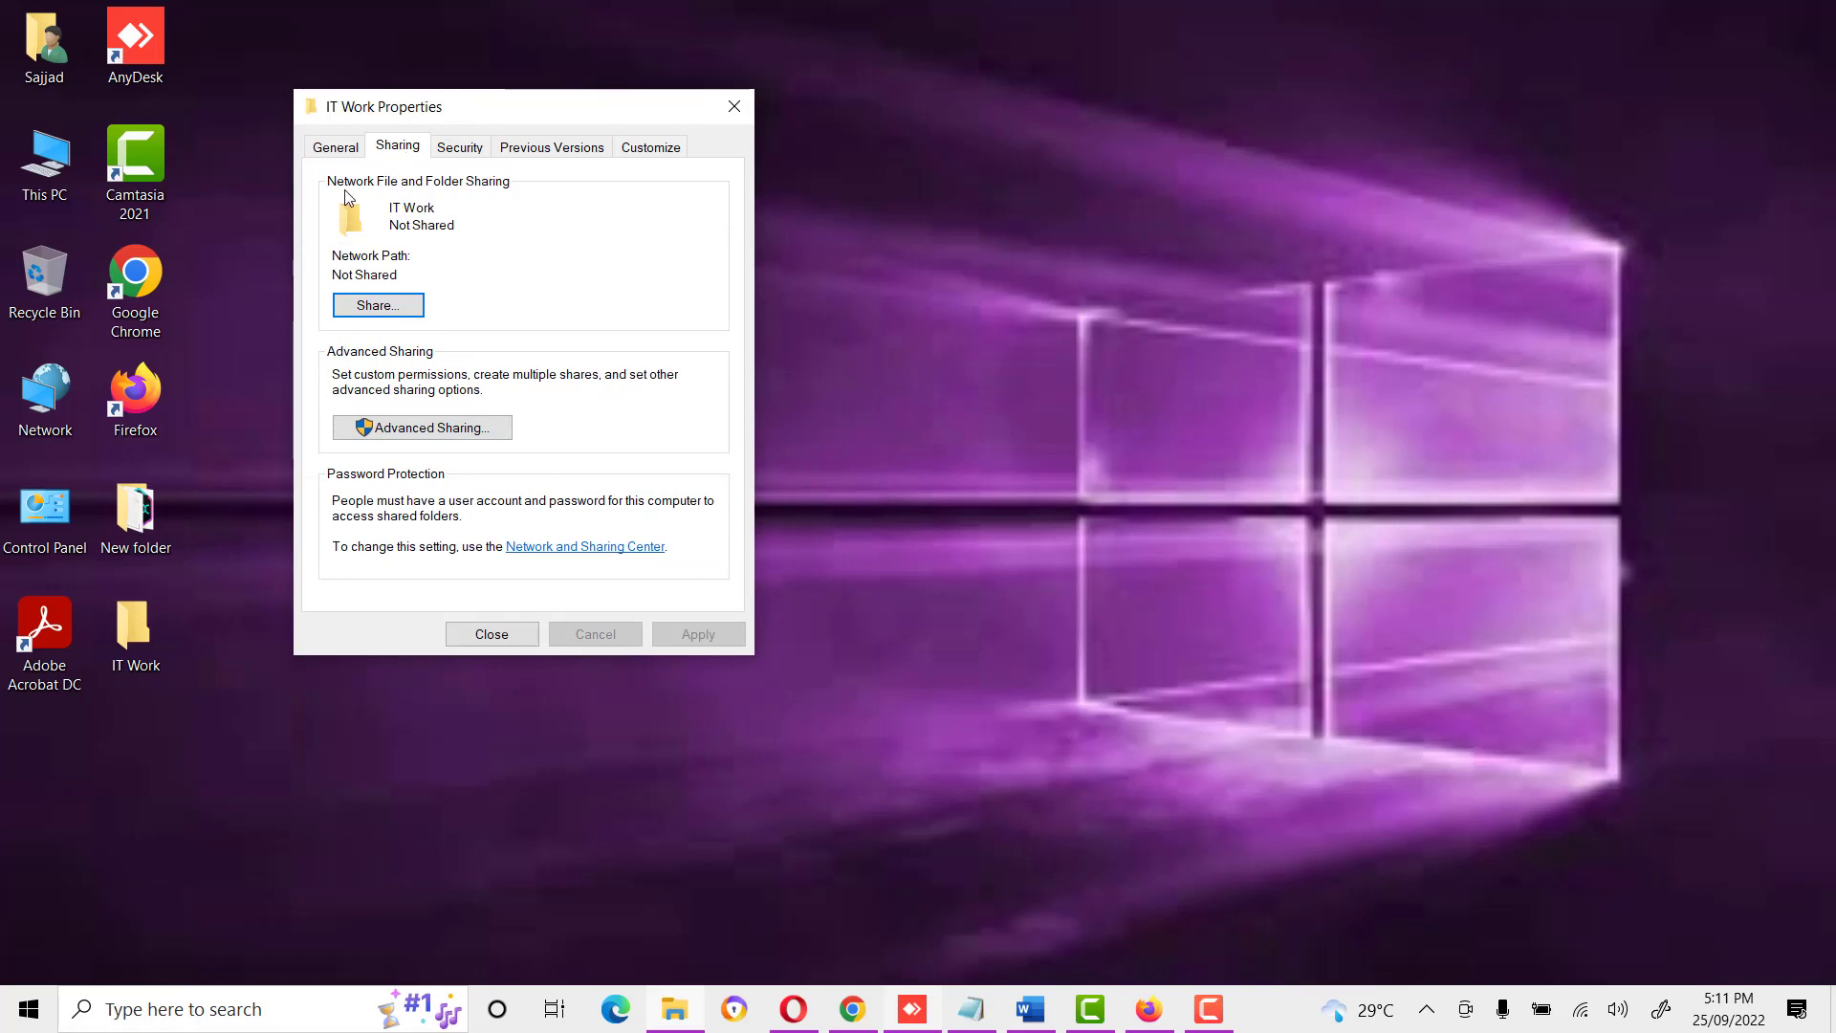
pyautogui.click(509, 635)
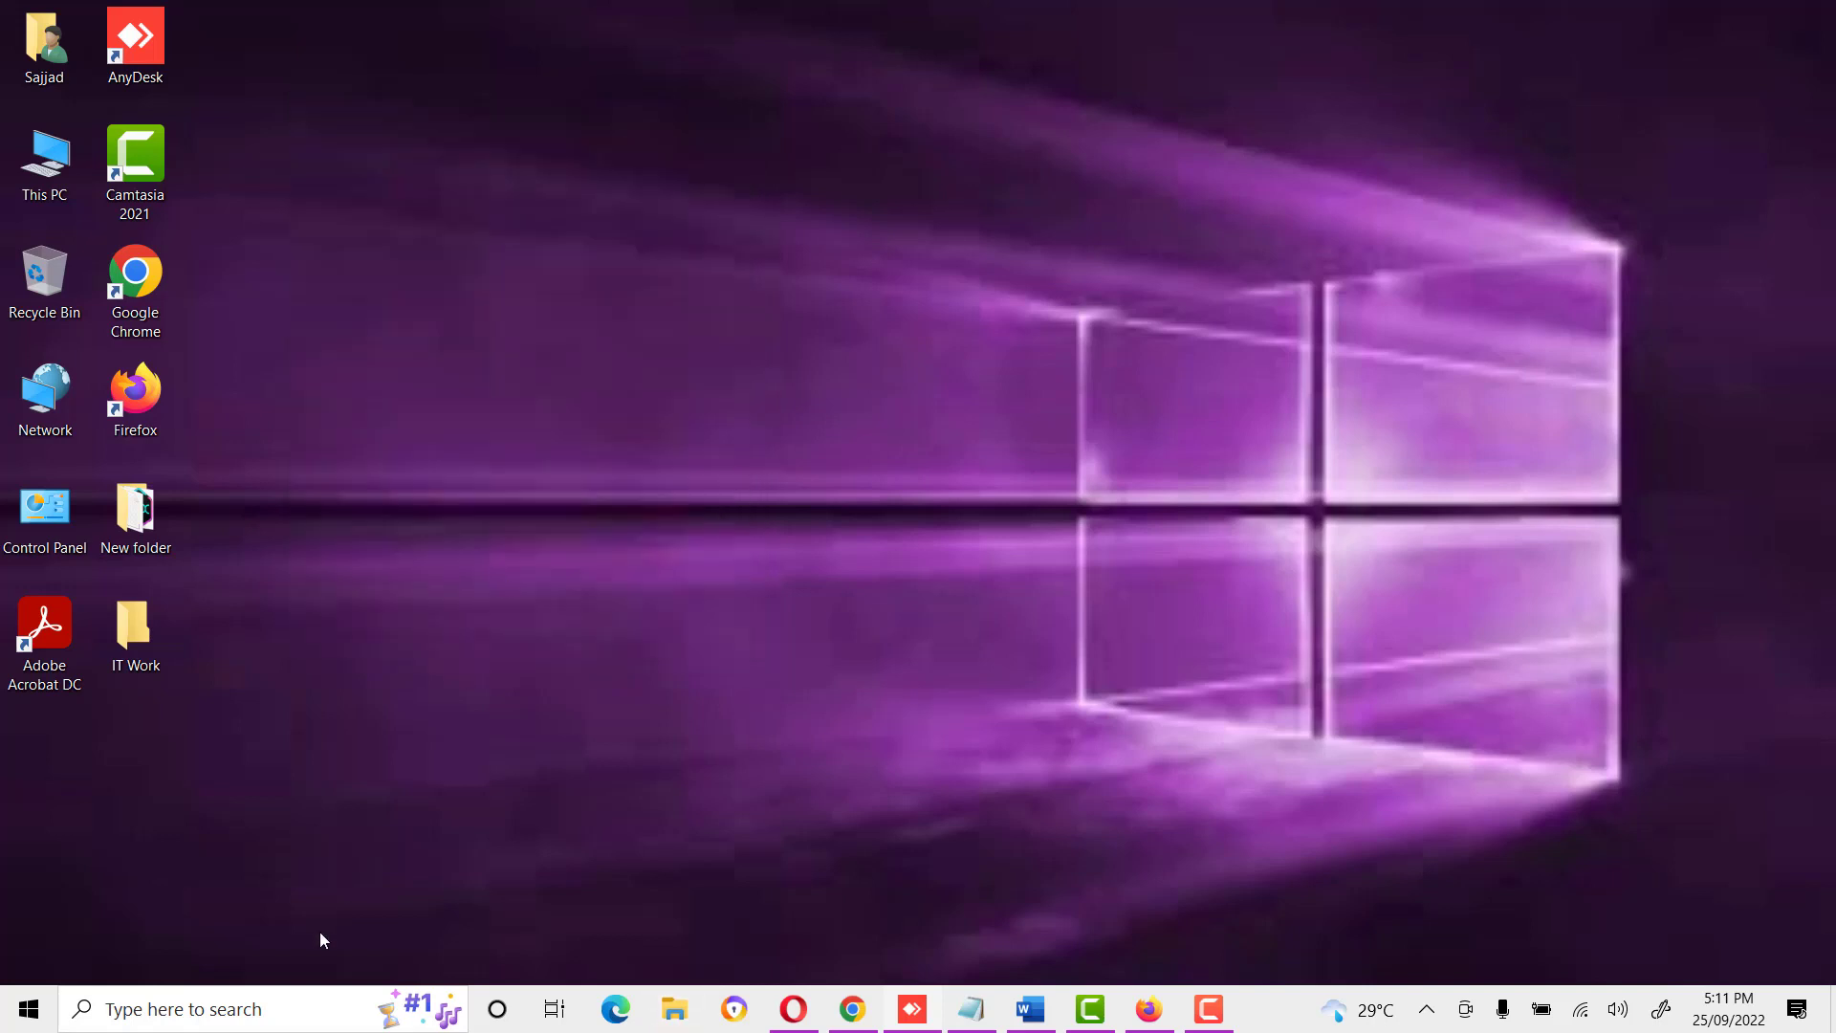
# Search Windows for "registr" and open the Registry Editor.
pyautogui.click(281, 1017)
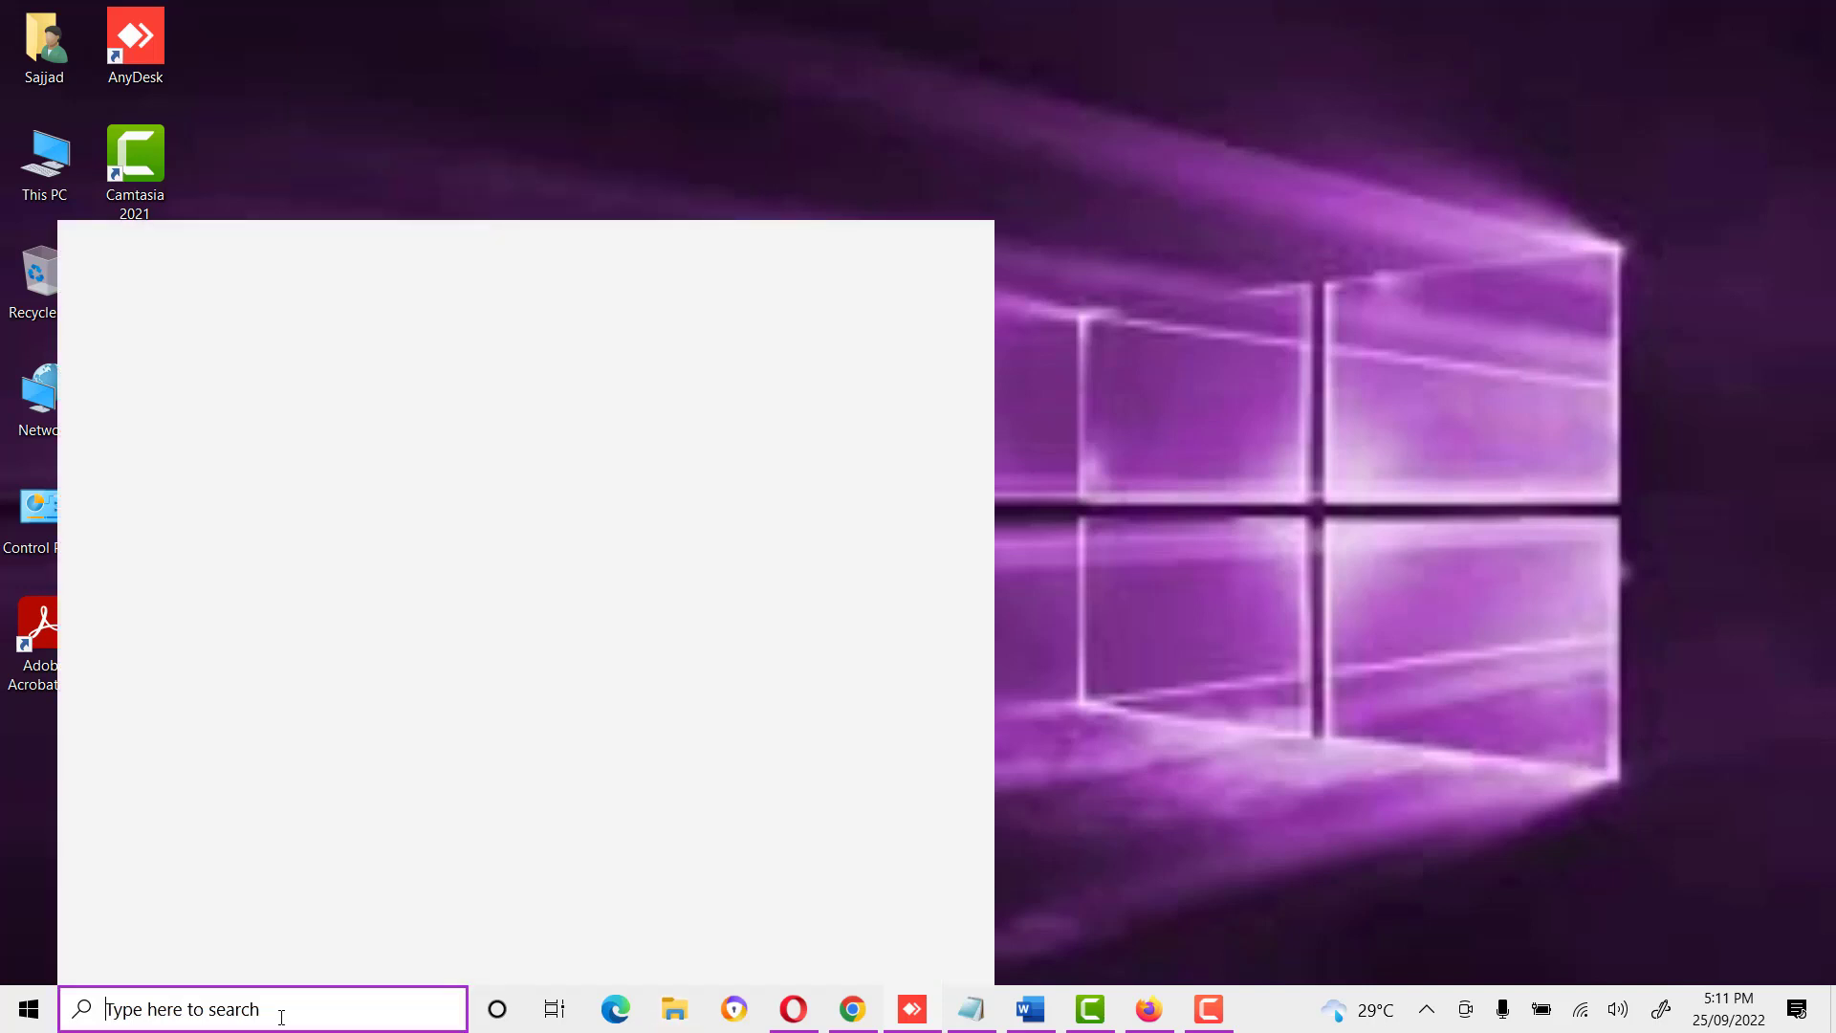
pyautogui.write('registr')
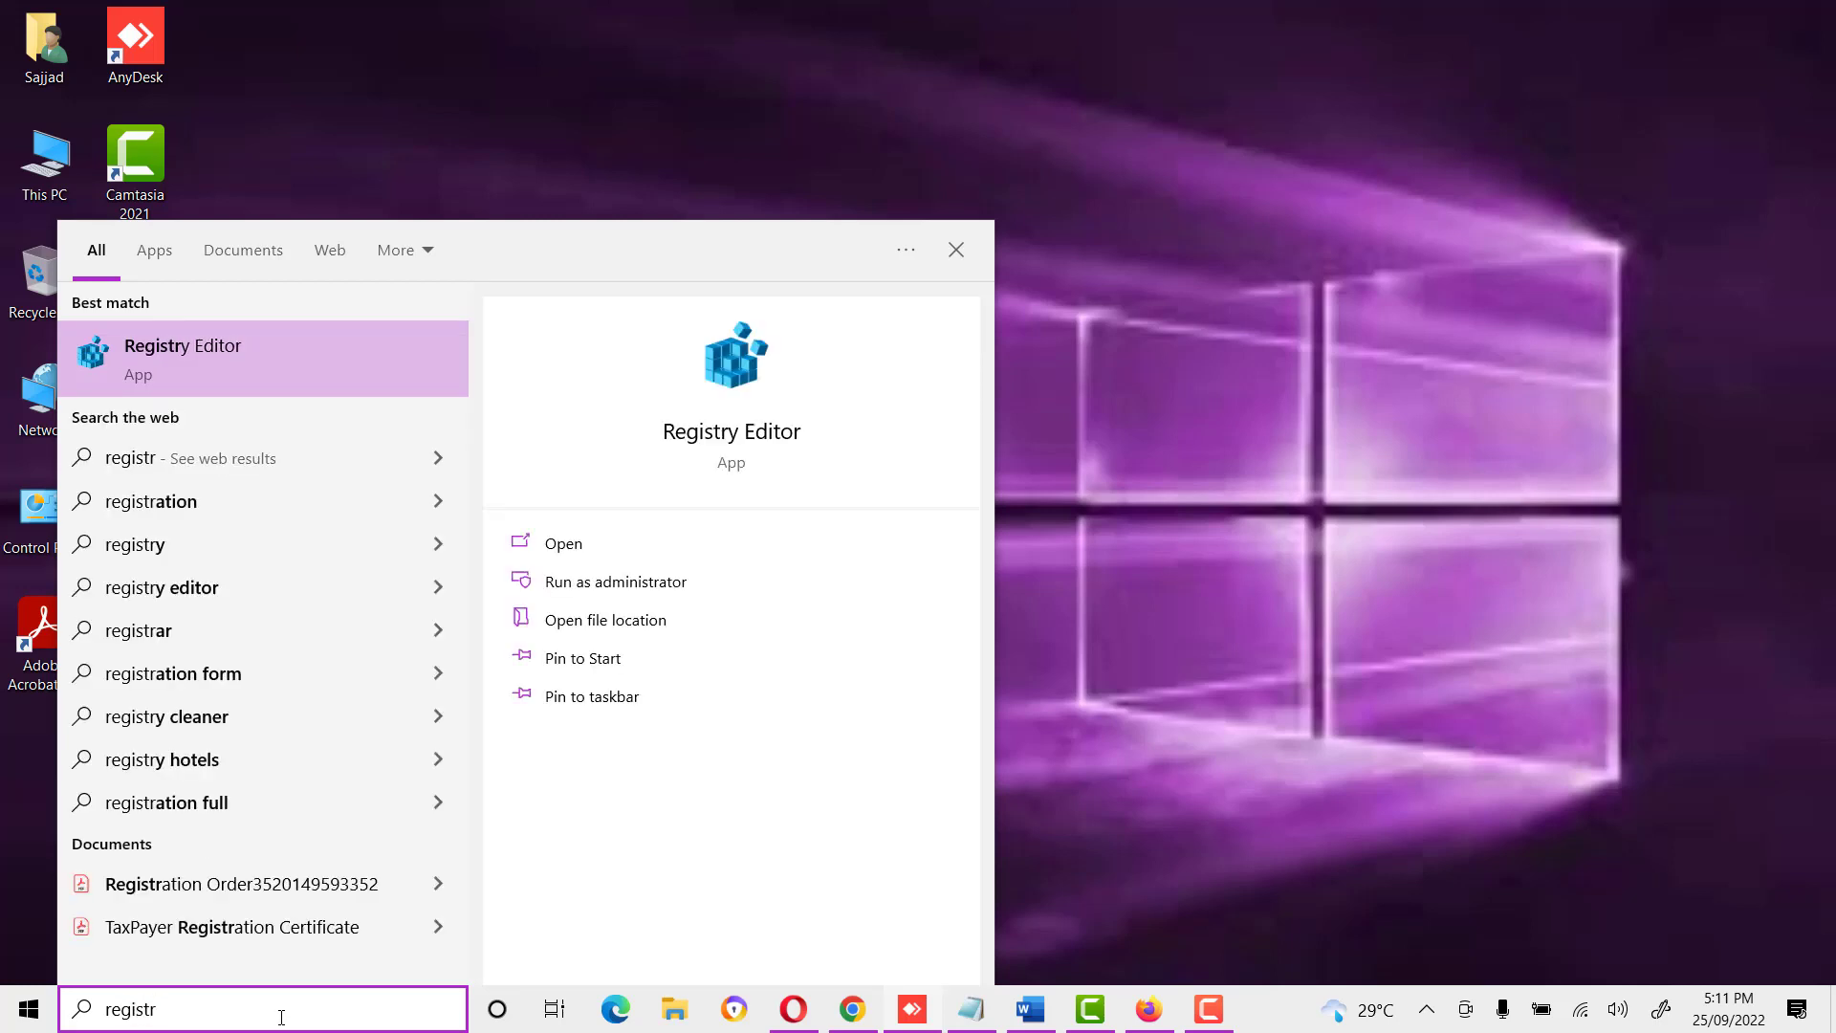
pyautogui.click(216, 354)
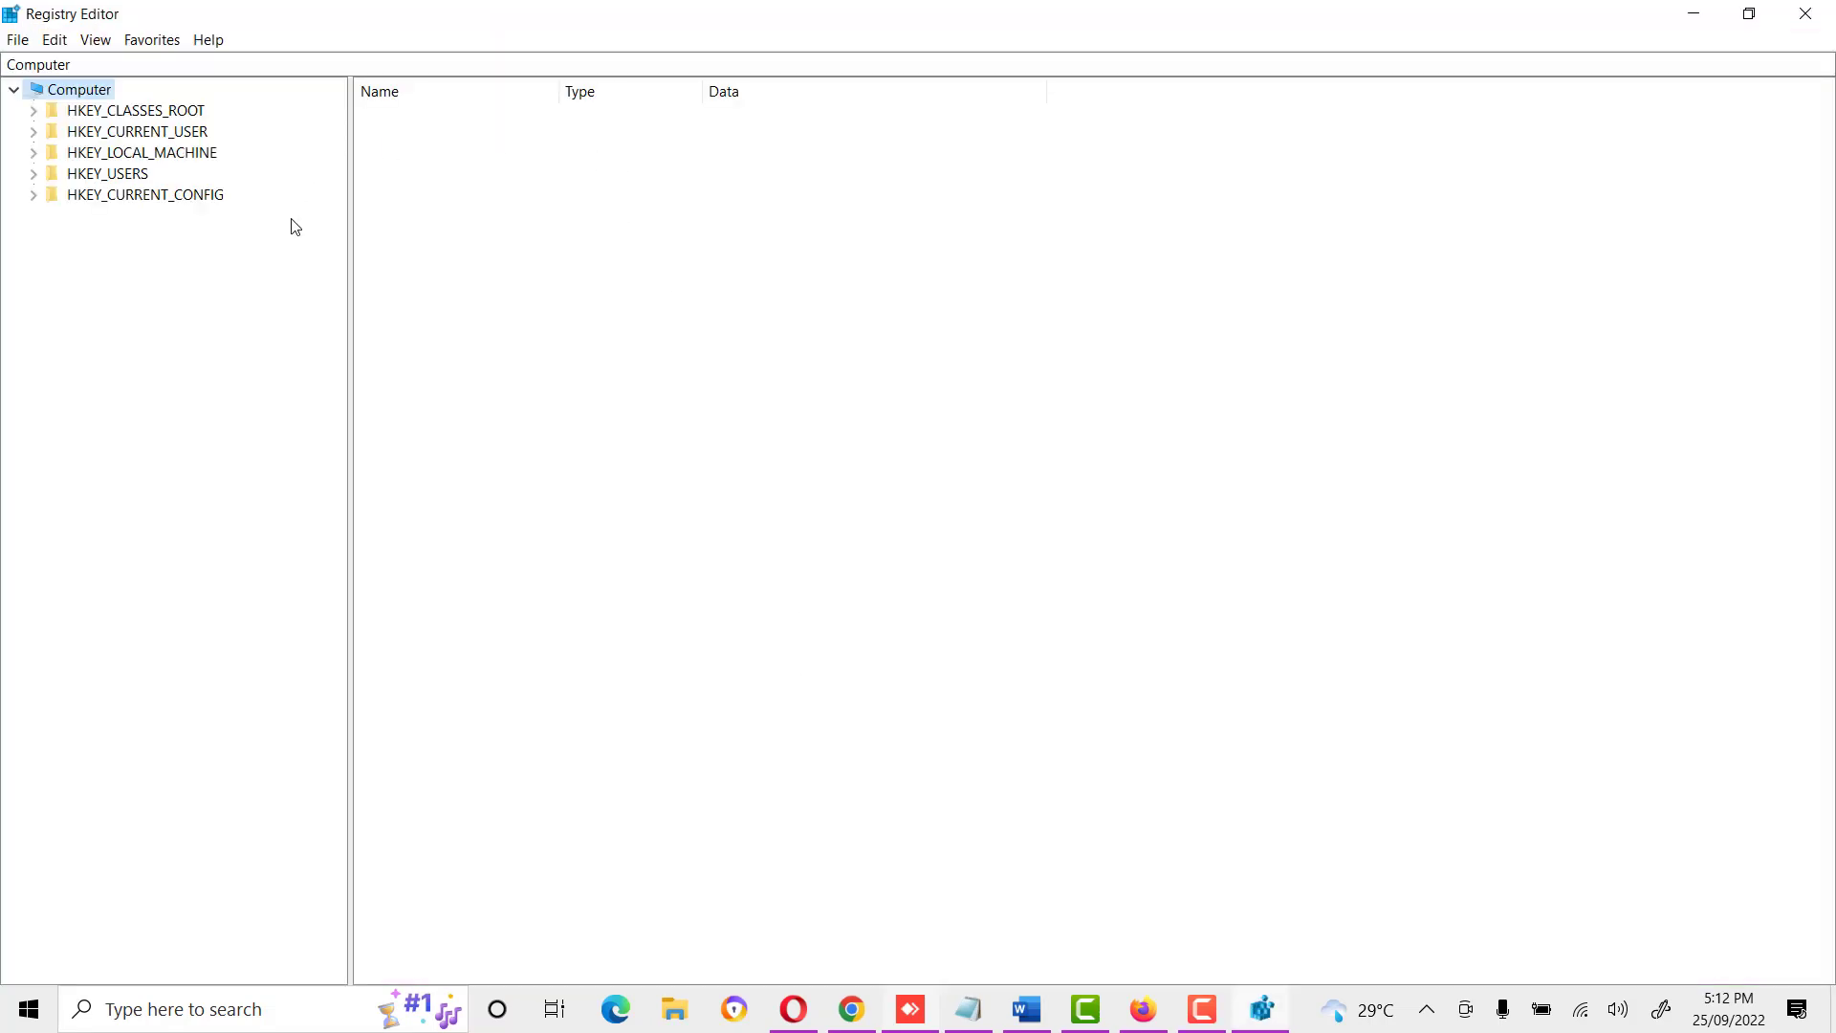
# Navigate to the registry key HKEY_CLASSES_ROOT\Directory\shellex\PropertySheetHandlers\Sharing.
pyautogui.click(35, 111)
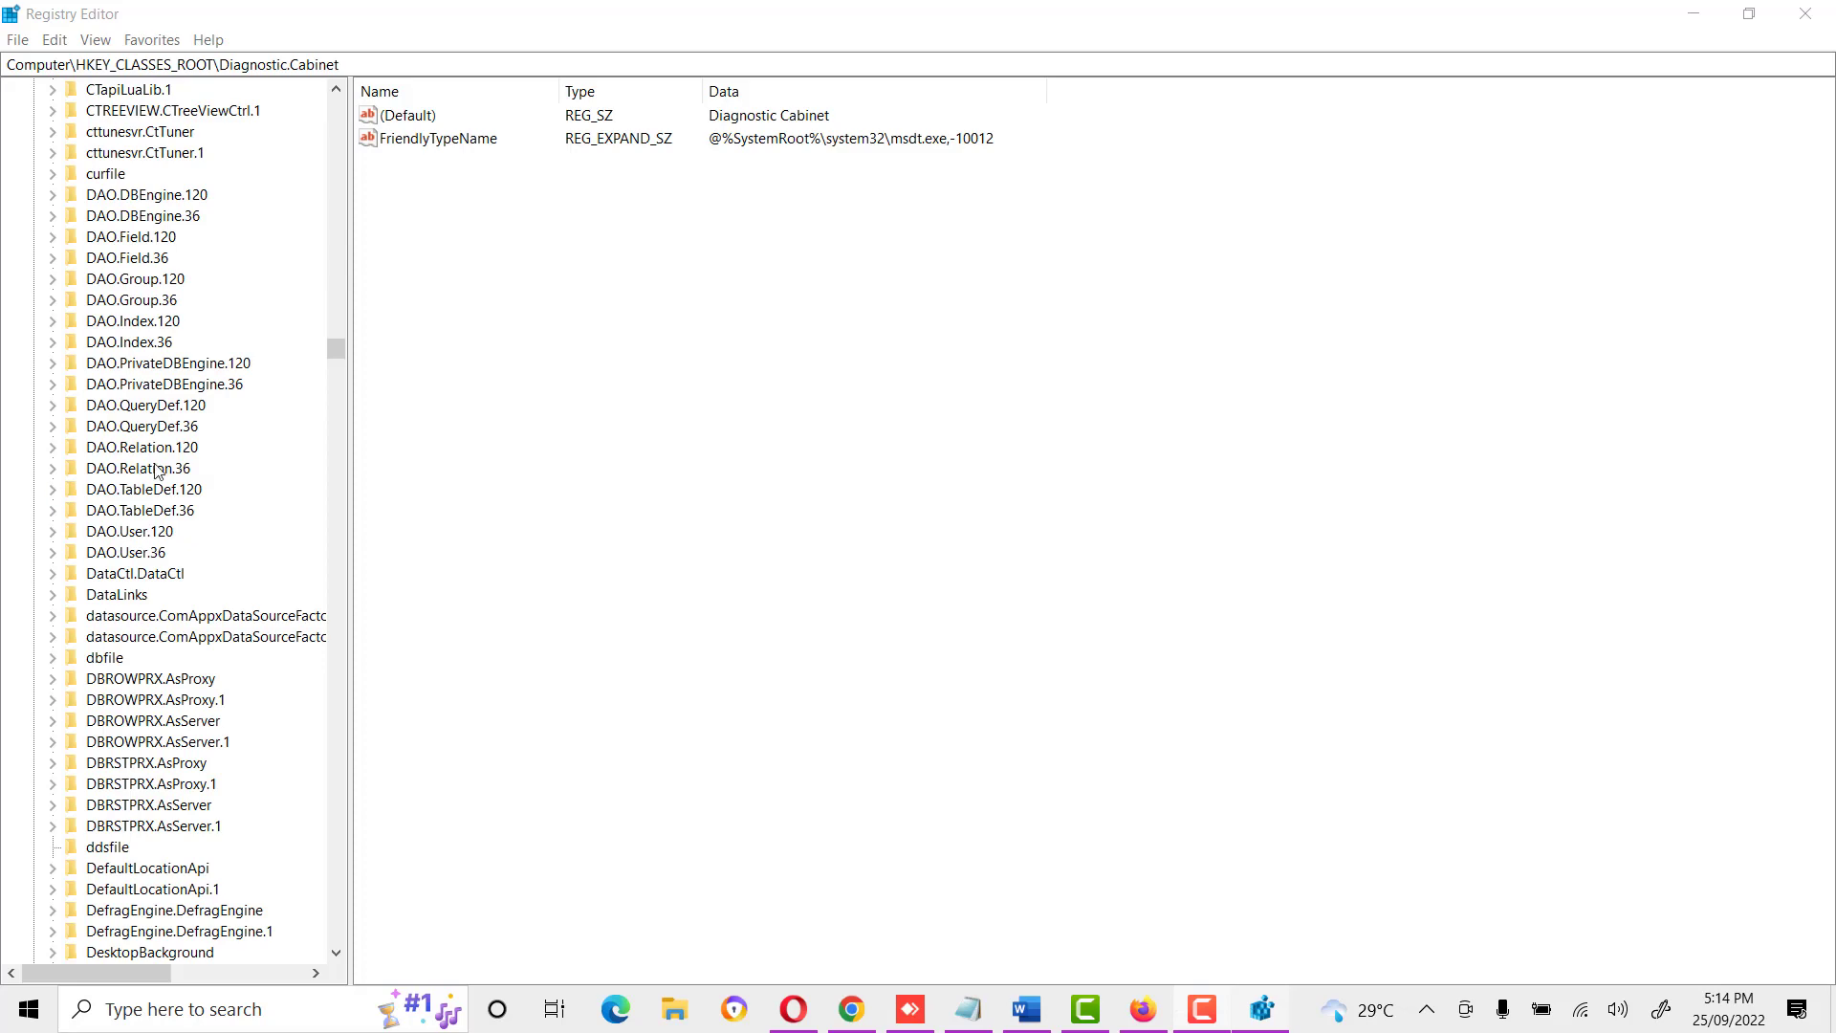
pyautogui.scroll(-4, 158, 471)
pyautogui.scroll(-7, 153, 517)
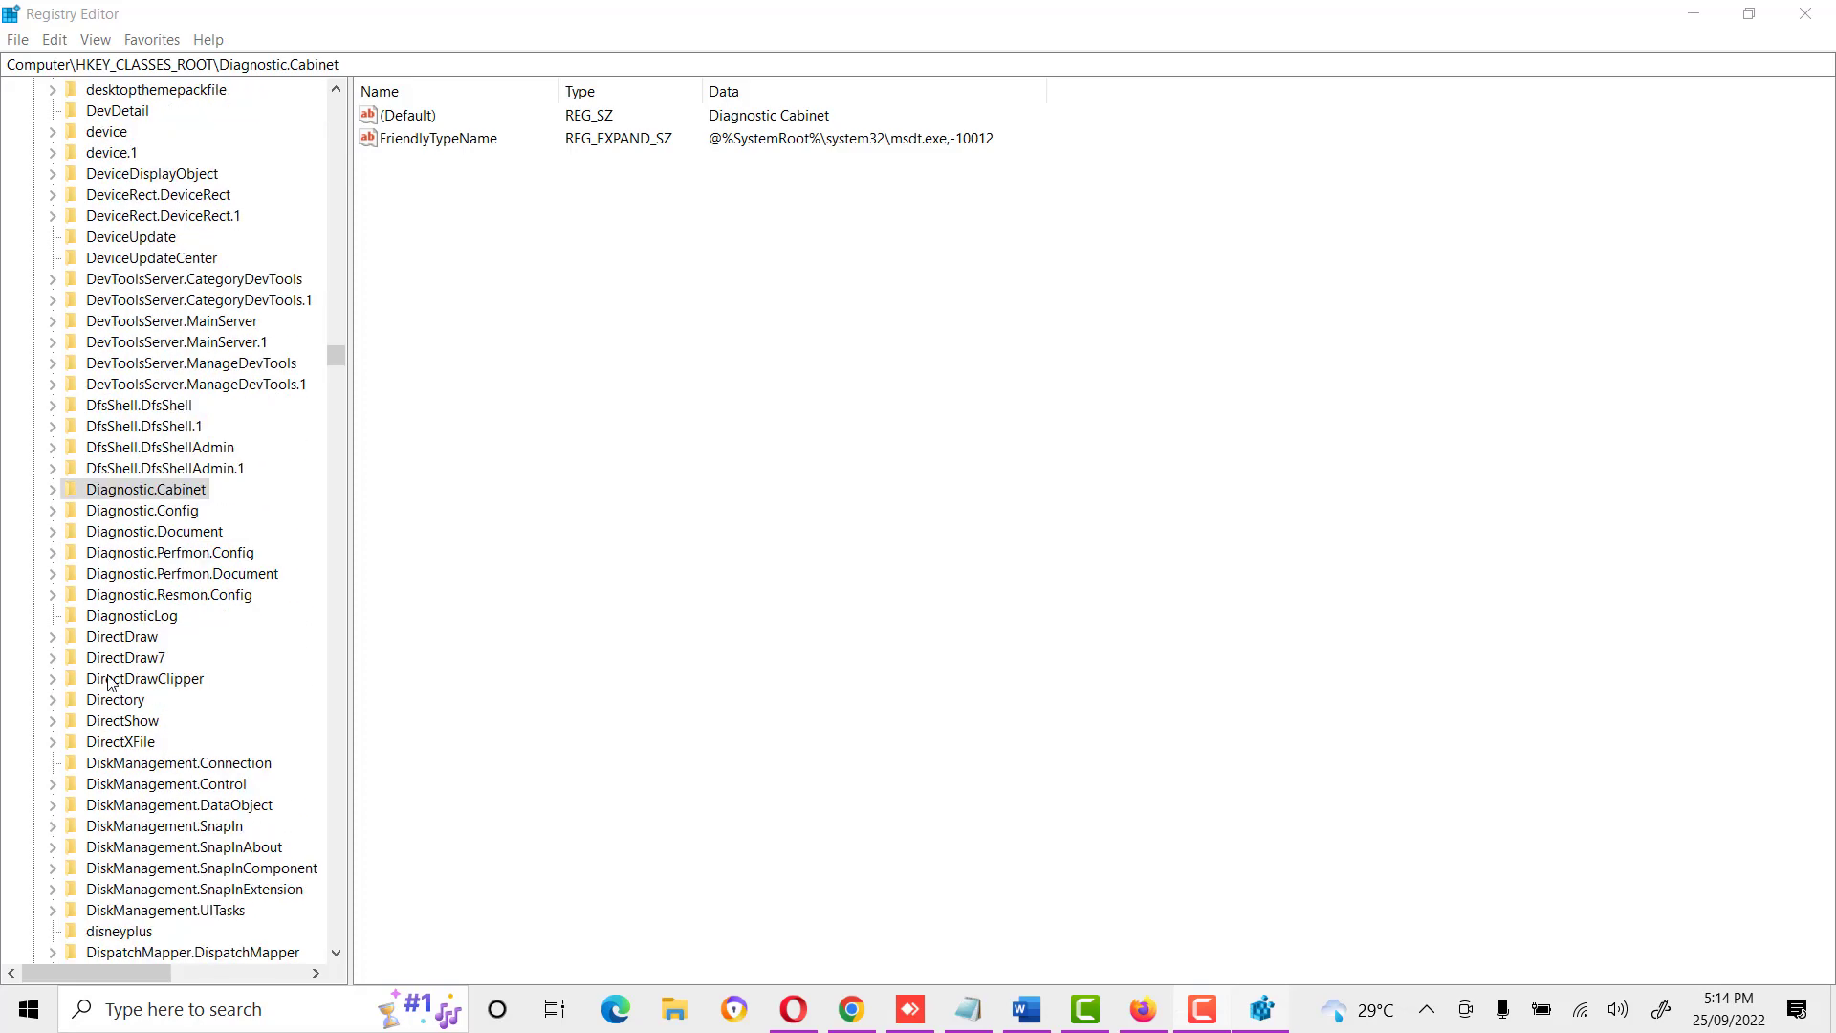
pyautogui.click(55, 704)
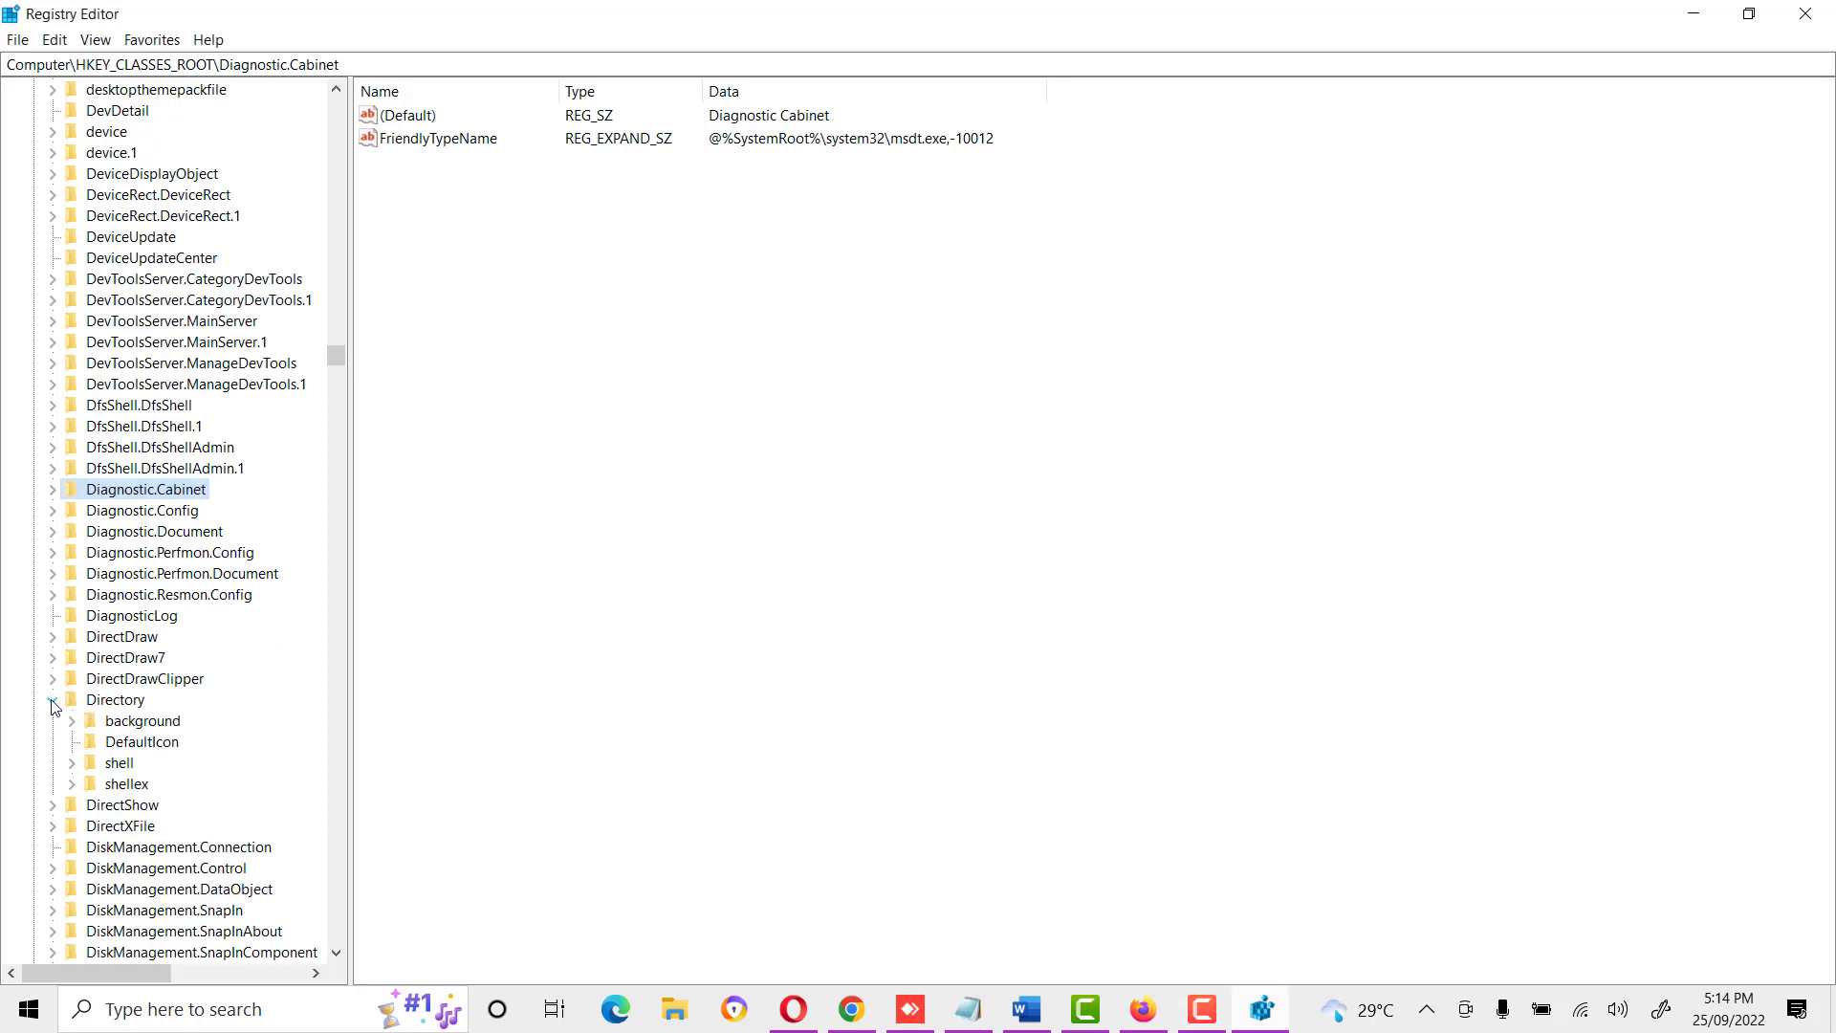
pyautogui.click(72, 784)
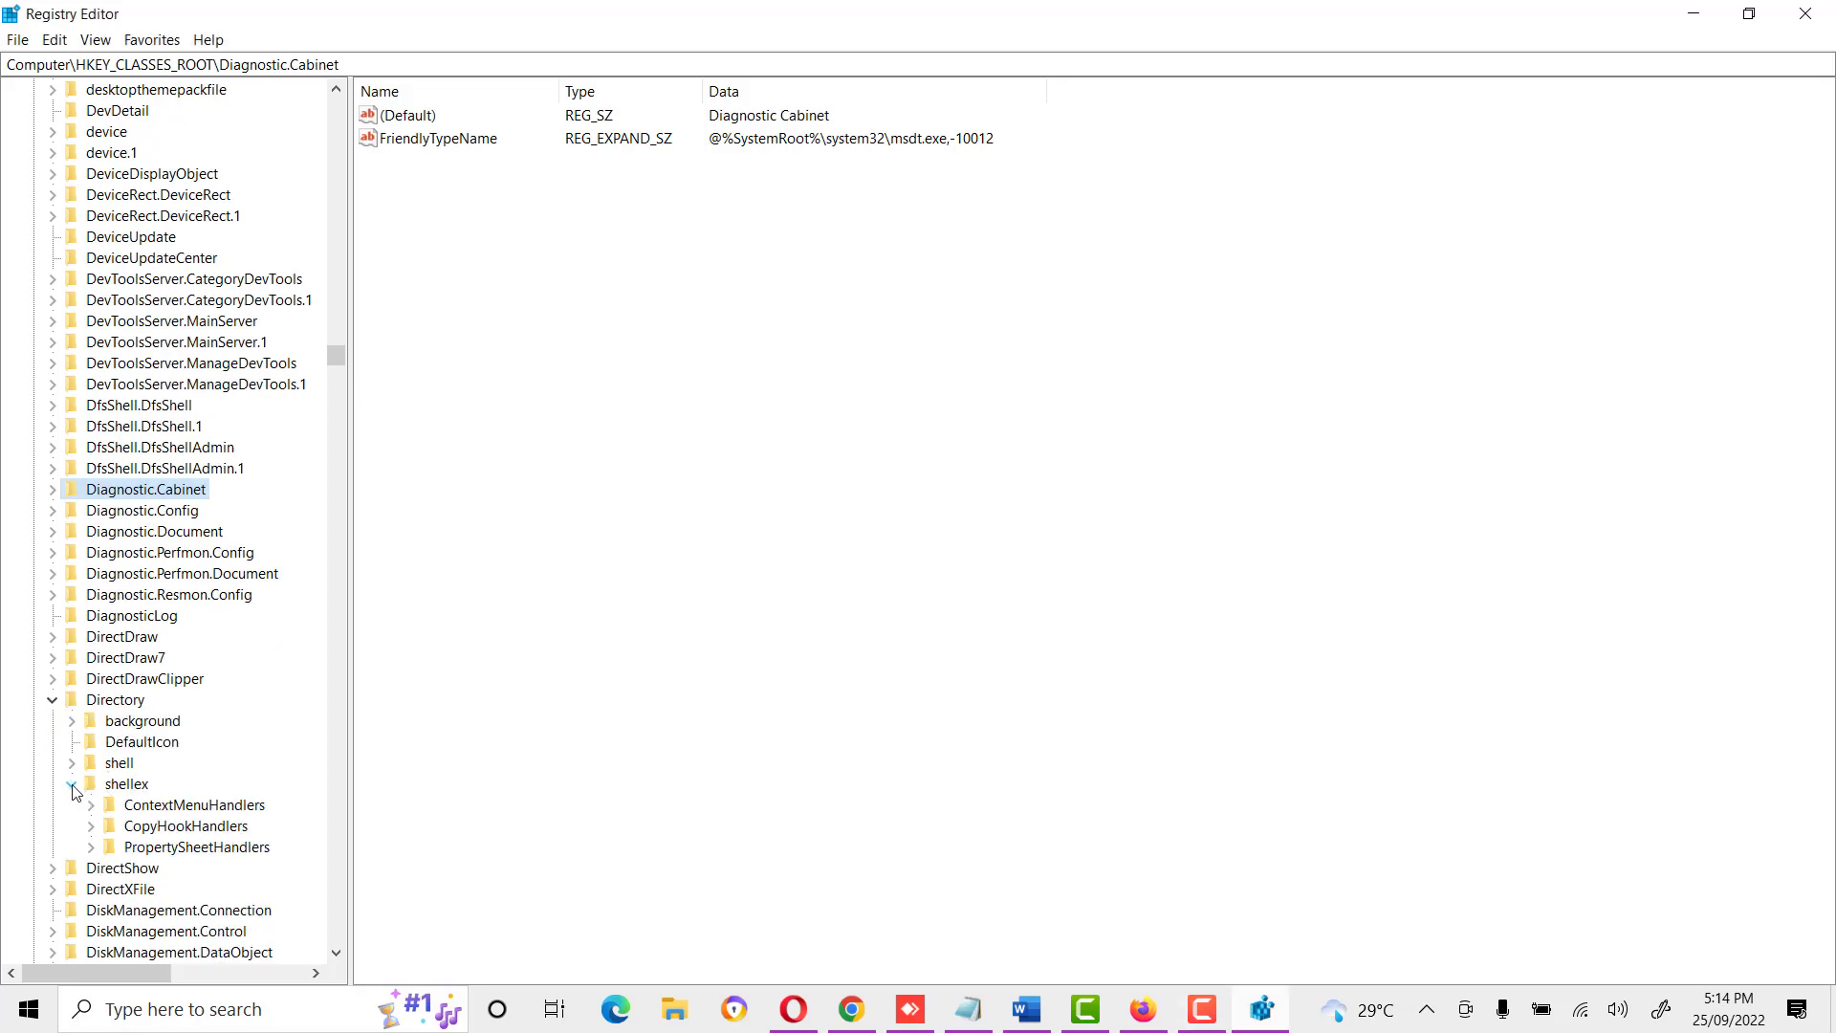
pyautogui.doubleClick(172, 854)
pyautogui.scroll(-2, 180, 846)
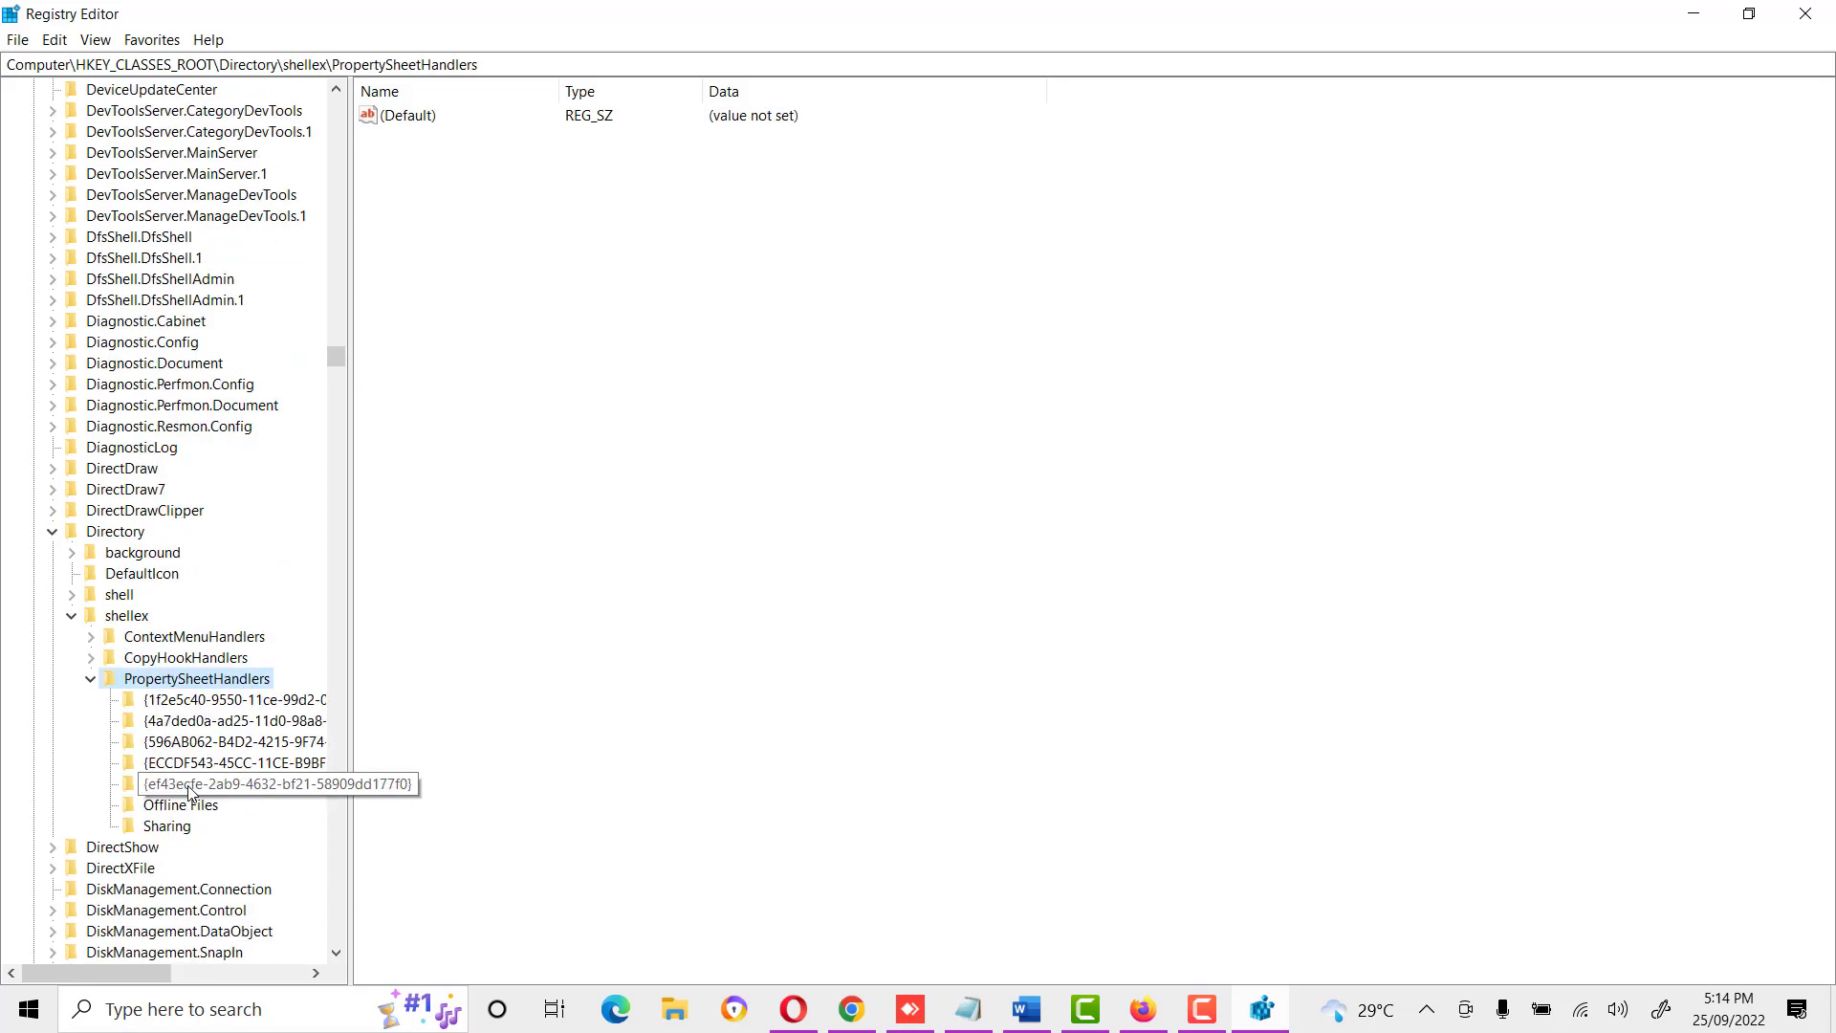
pyautogui.click(175, 828)
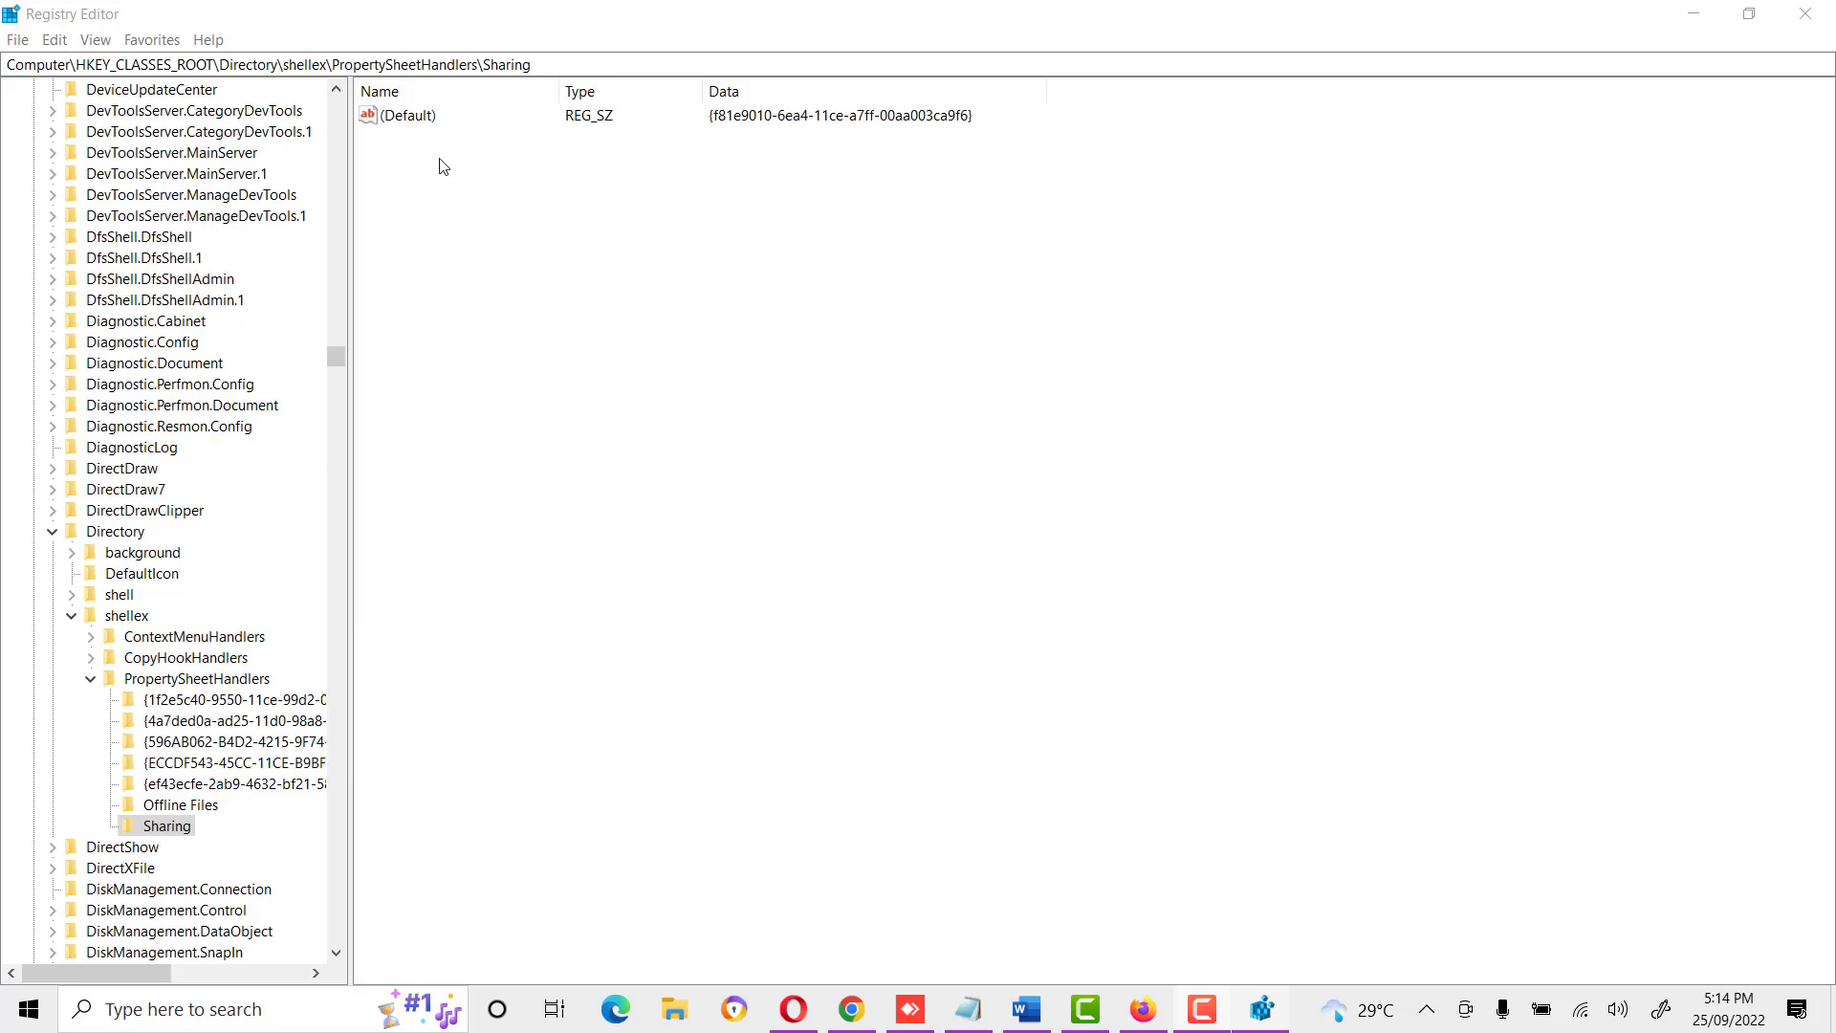
# Clear the value data of the (Default) string in the Sharing key, leaving it empty.
pyautogui.click(447, 125)
pyautogui.doubleClick(414, 123)
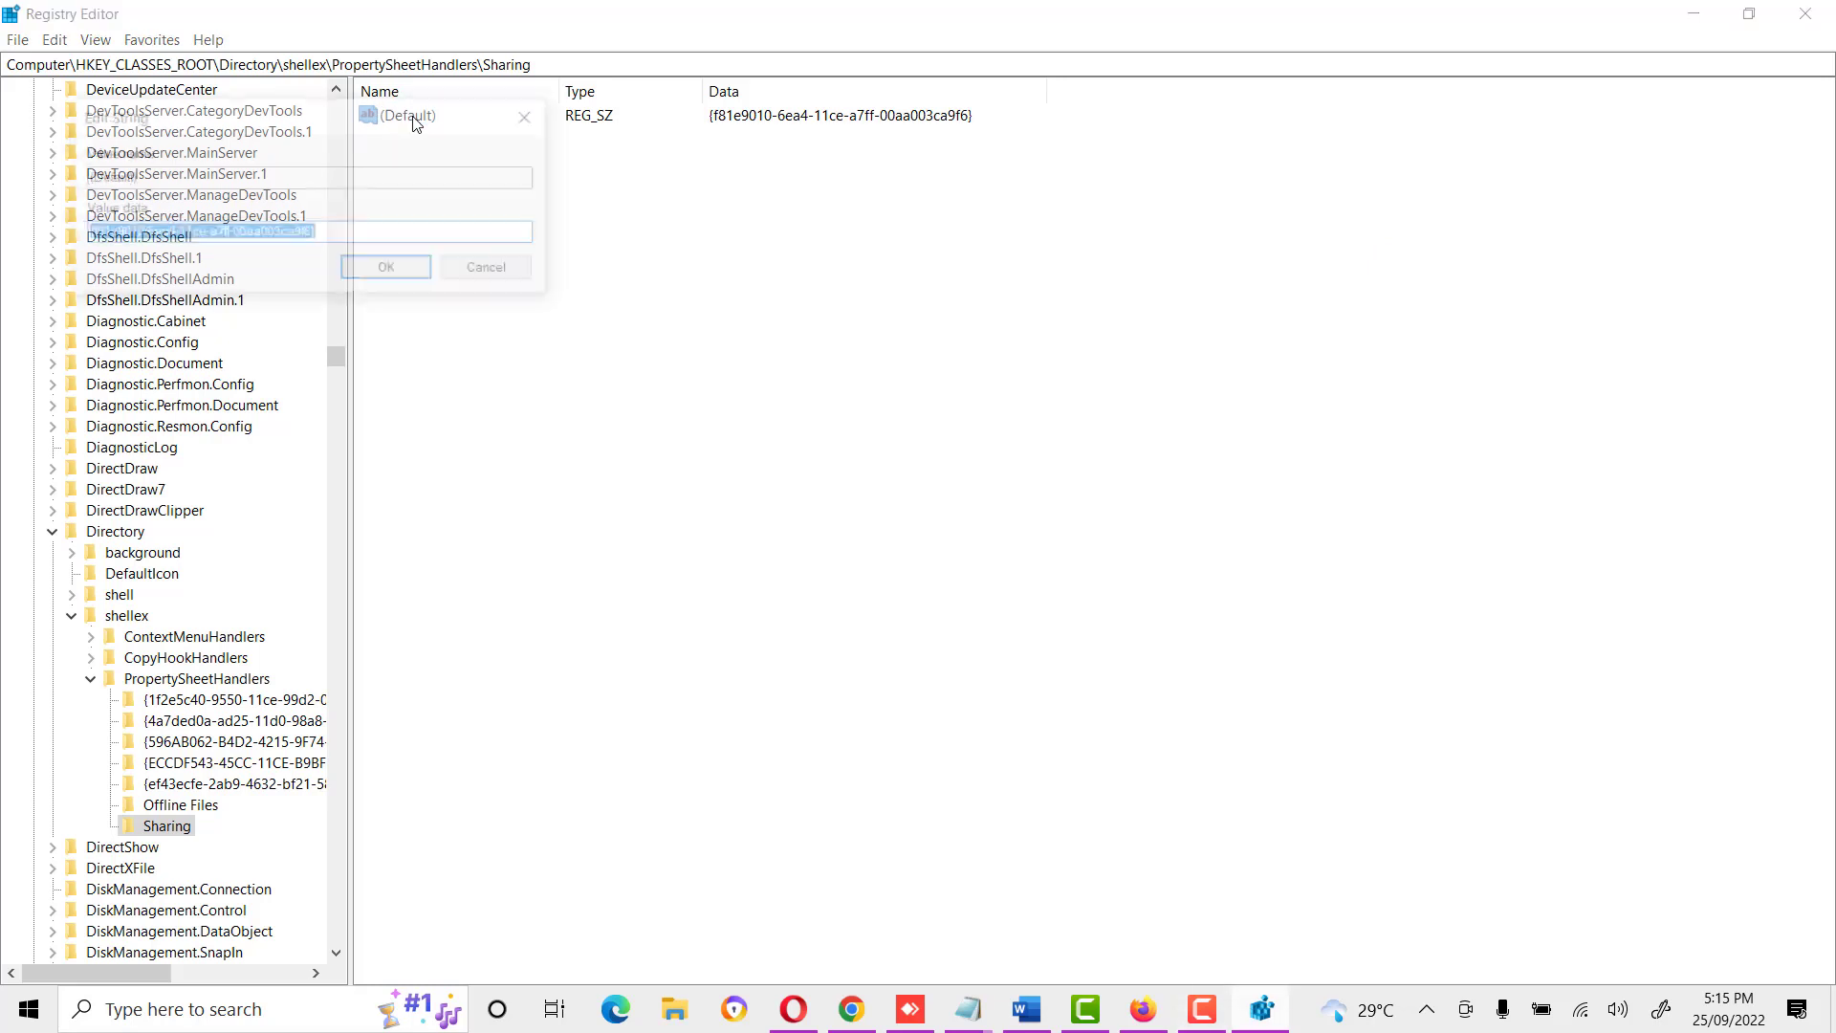
pyautogui.moveTo(353, 127); pyautogui.dragTo(564, 234)
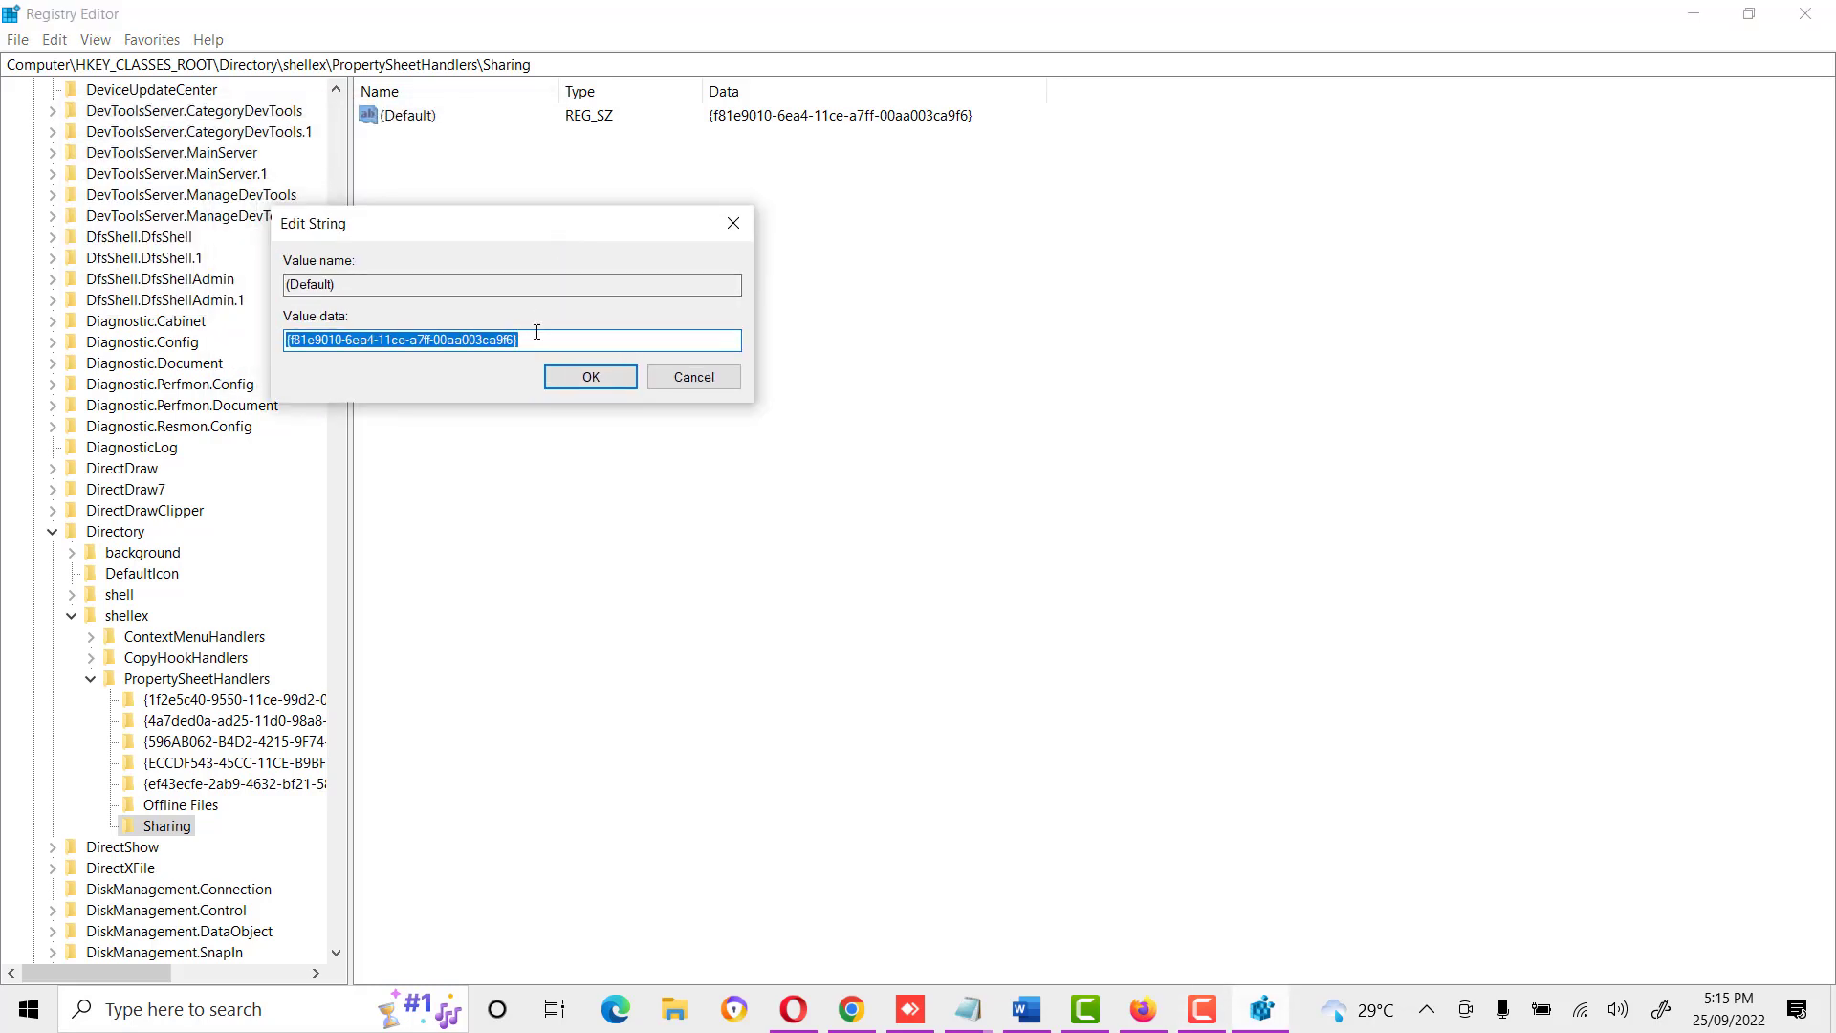
pyautogui.write('0')
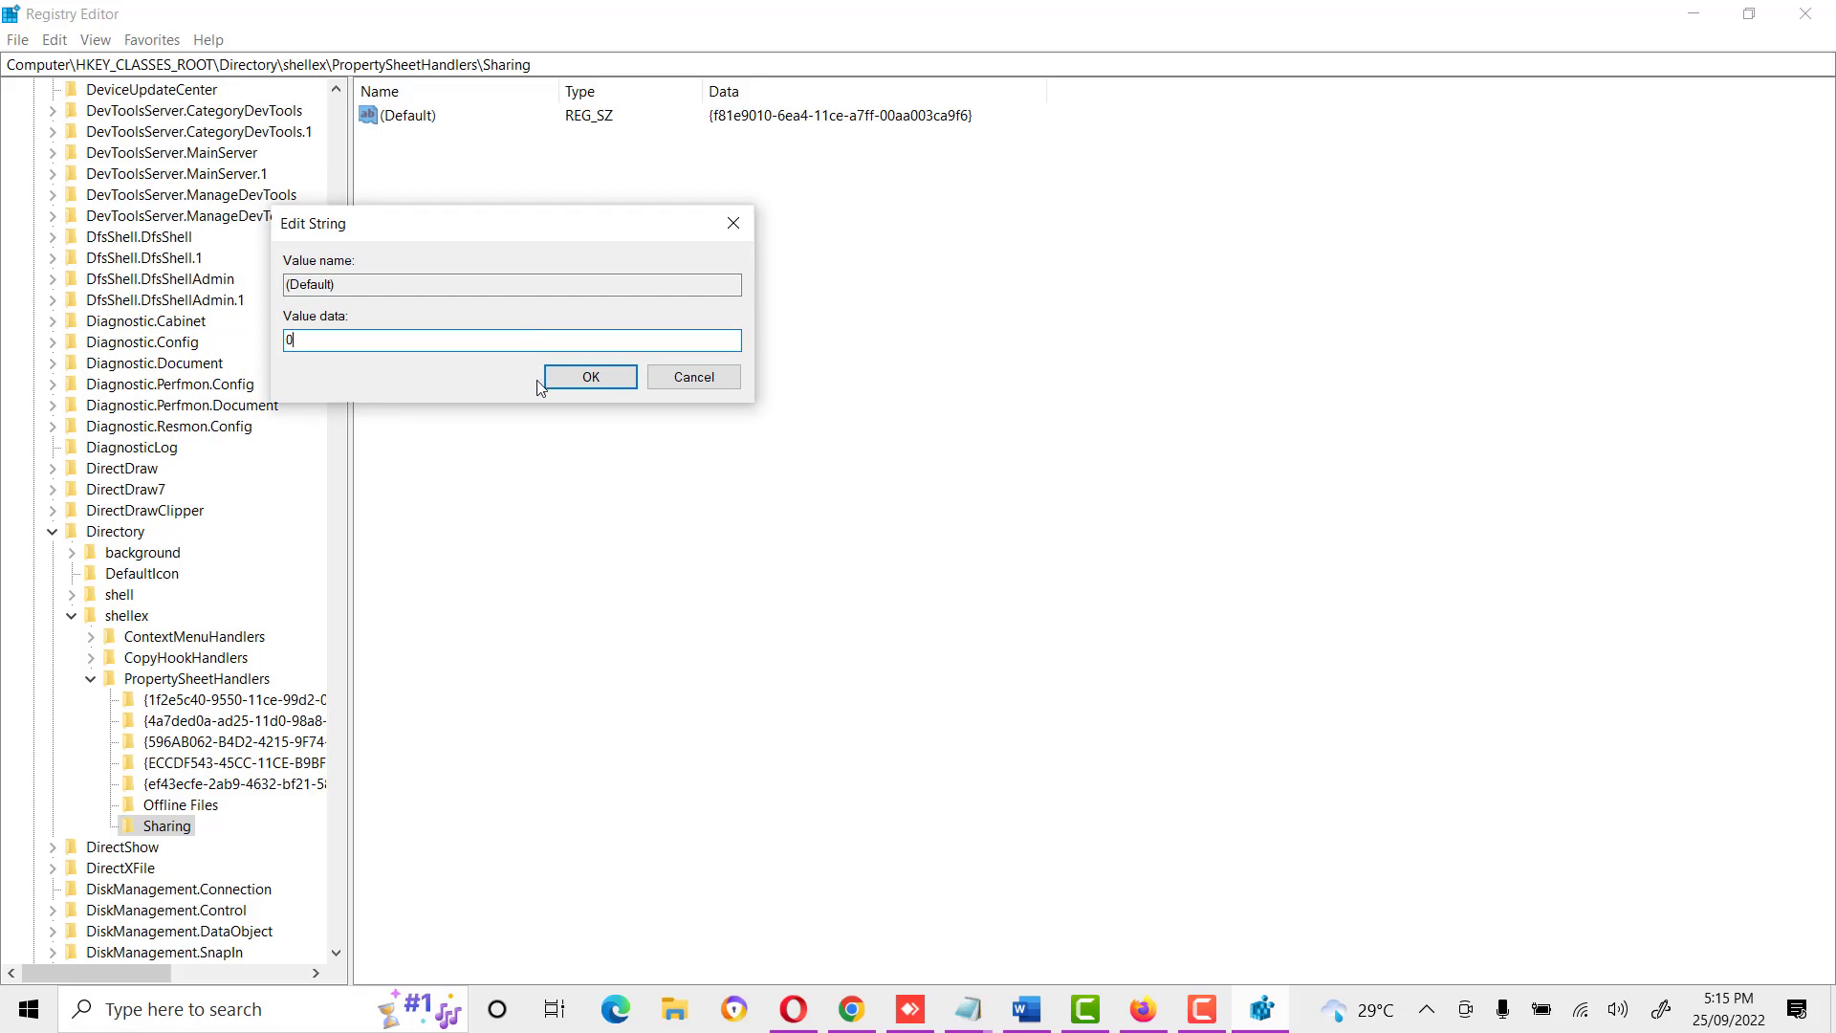
pyautogui.press('BackSpace')
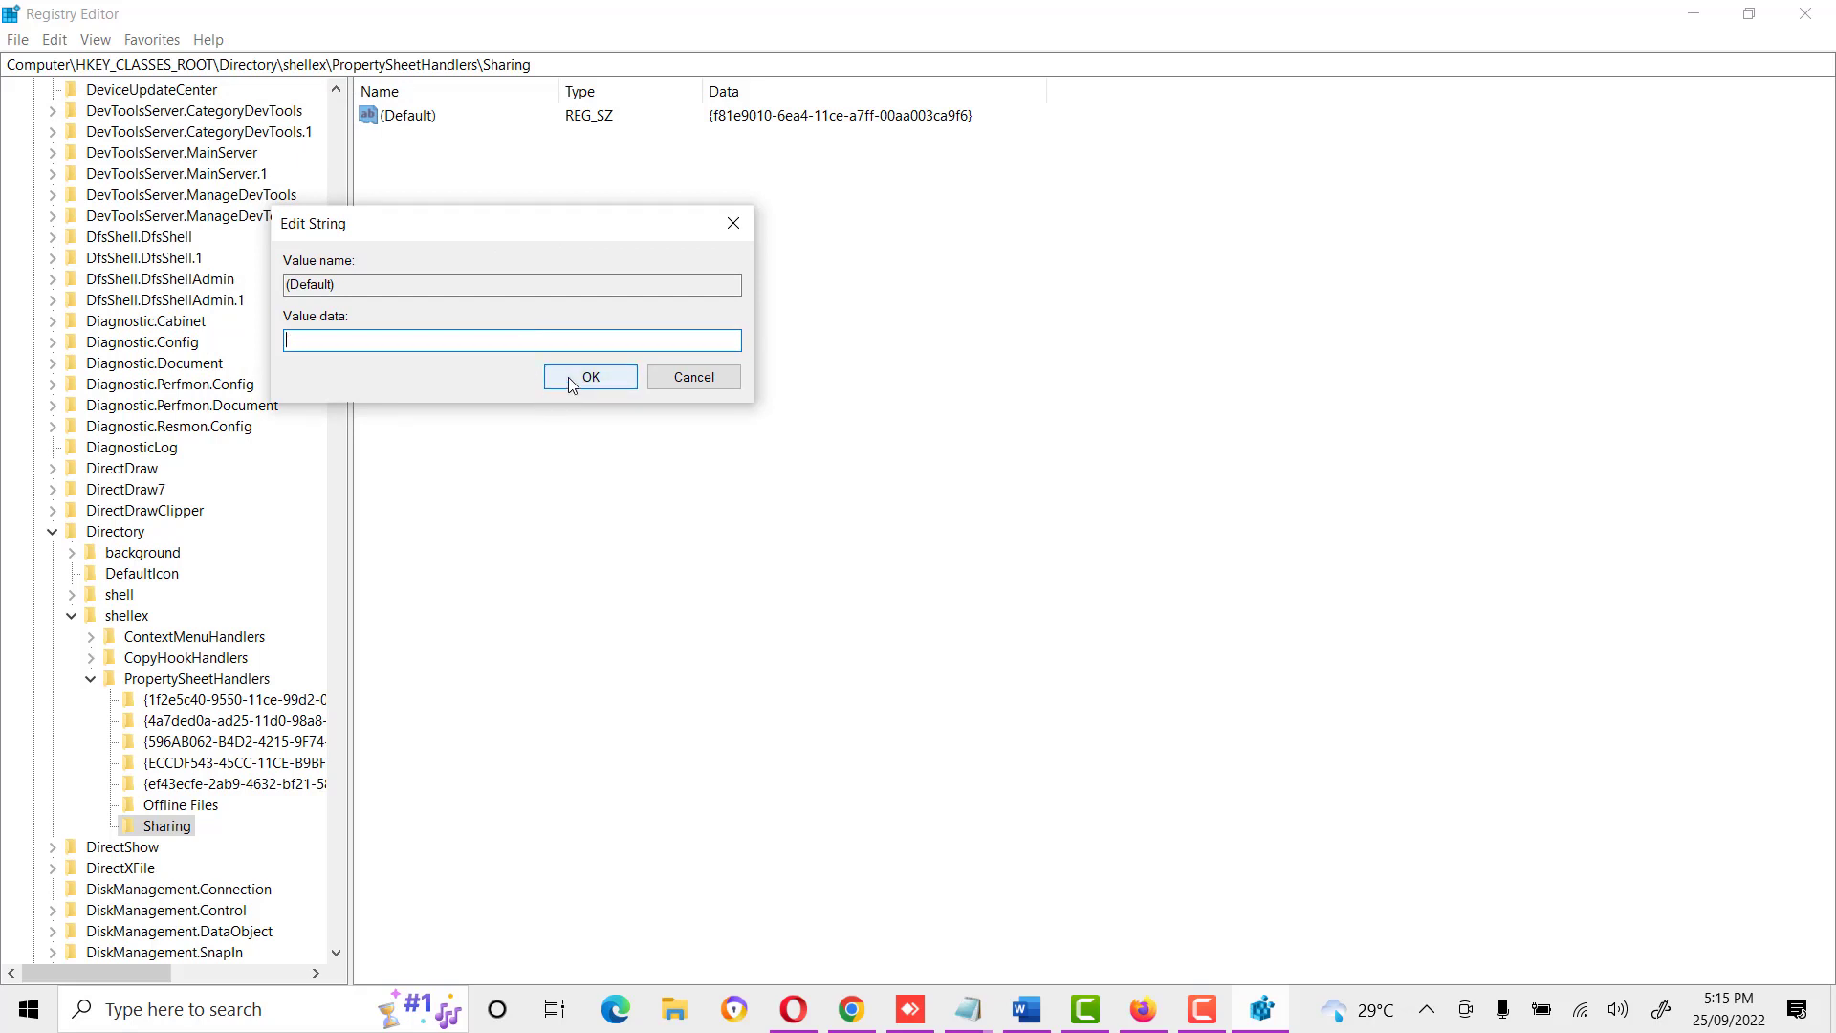
pyautogui.click(572, 379)
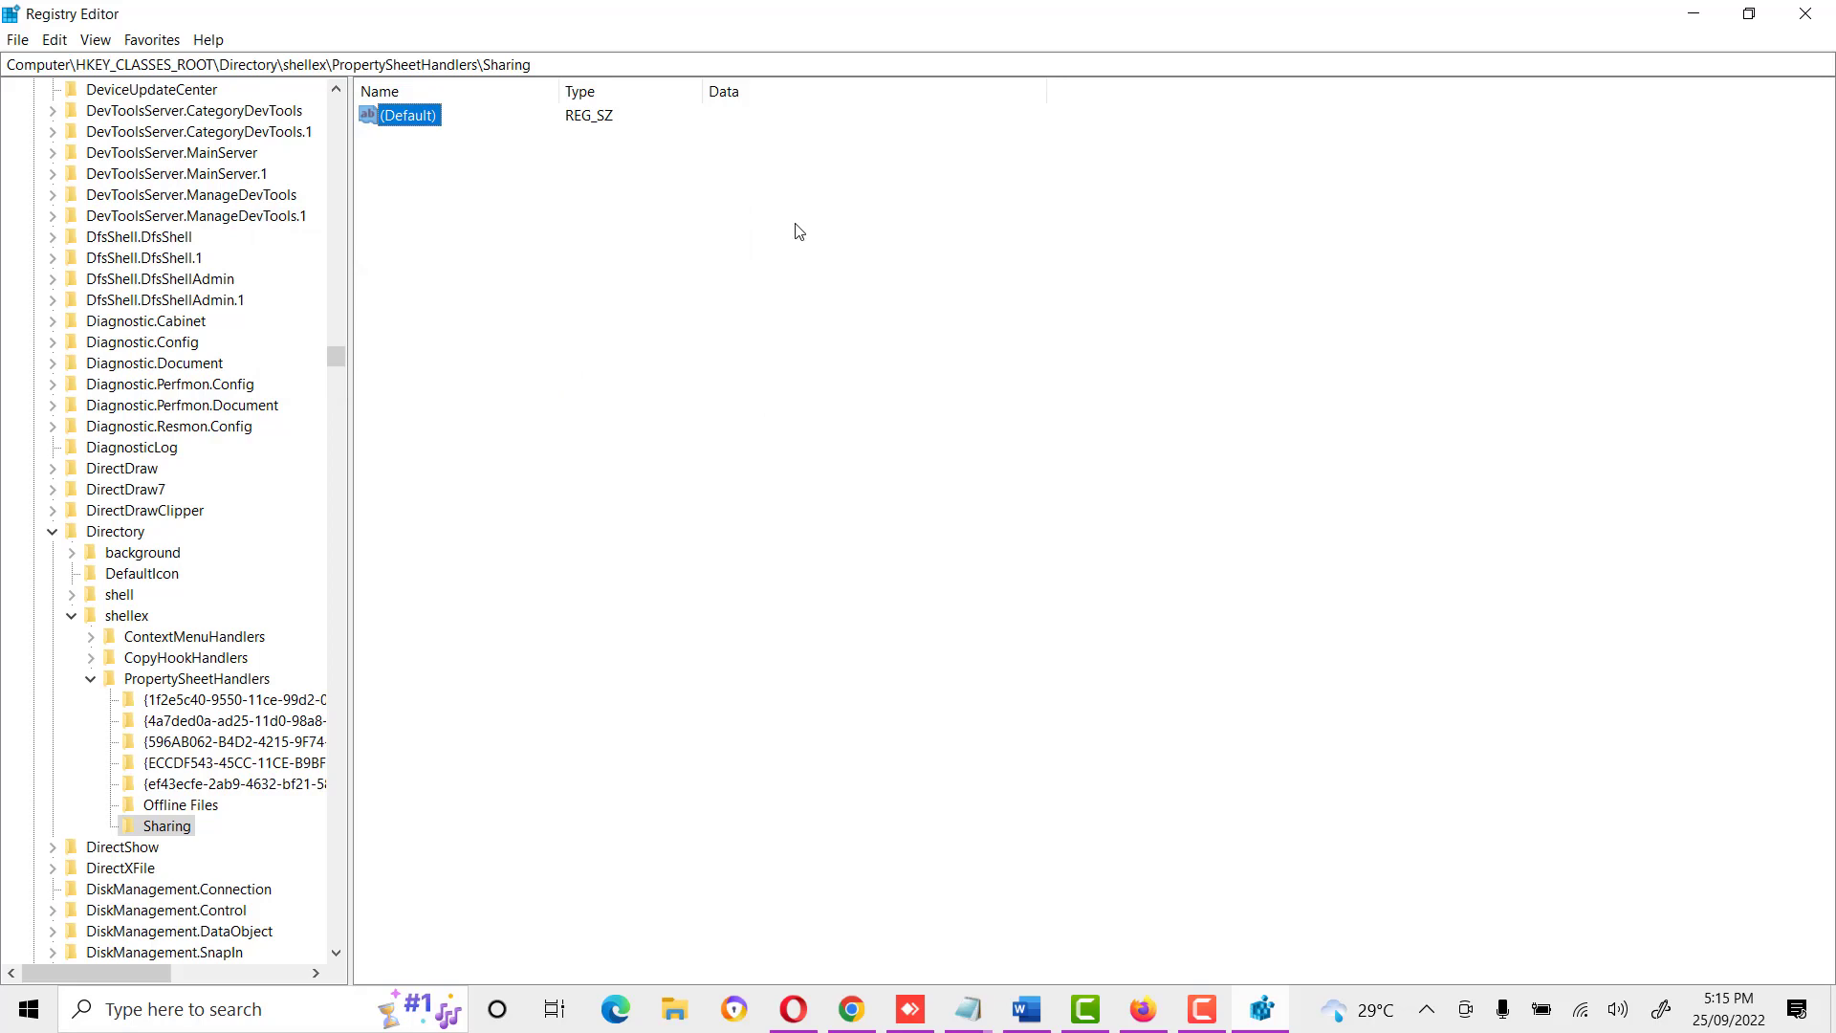
# Minimize the Registry Editor and check the IT Work folder's properties for the Sharing tab, then close them.
pyautogui.click(1695, 16)
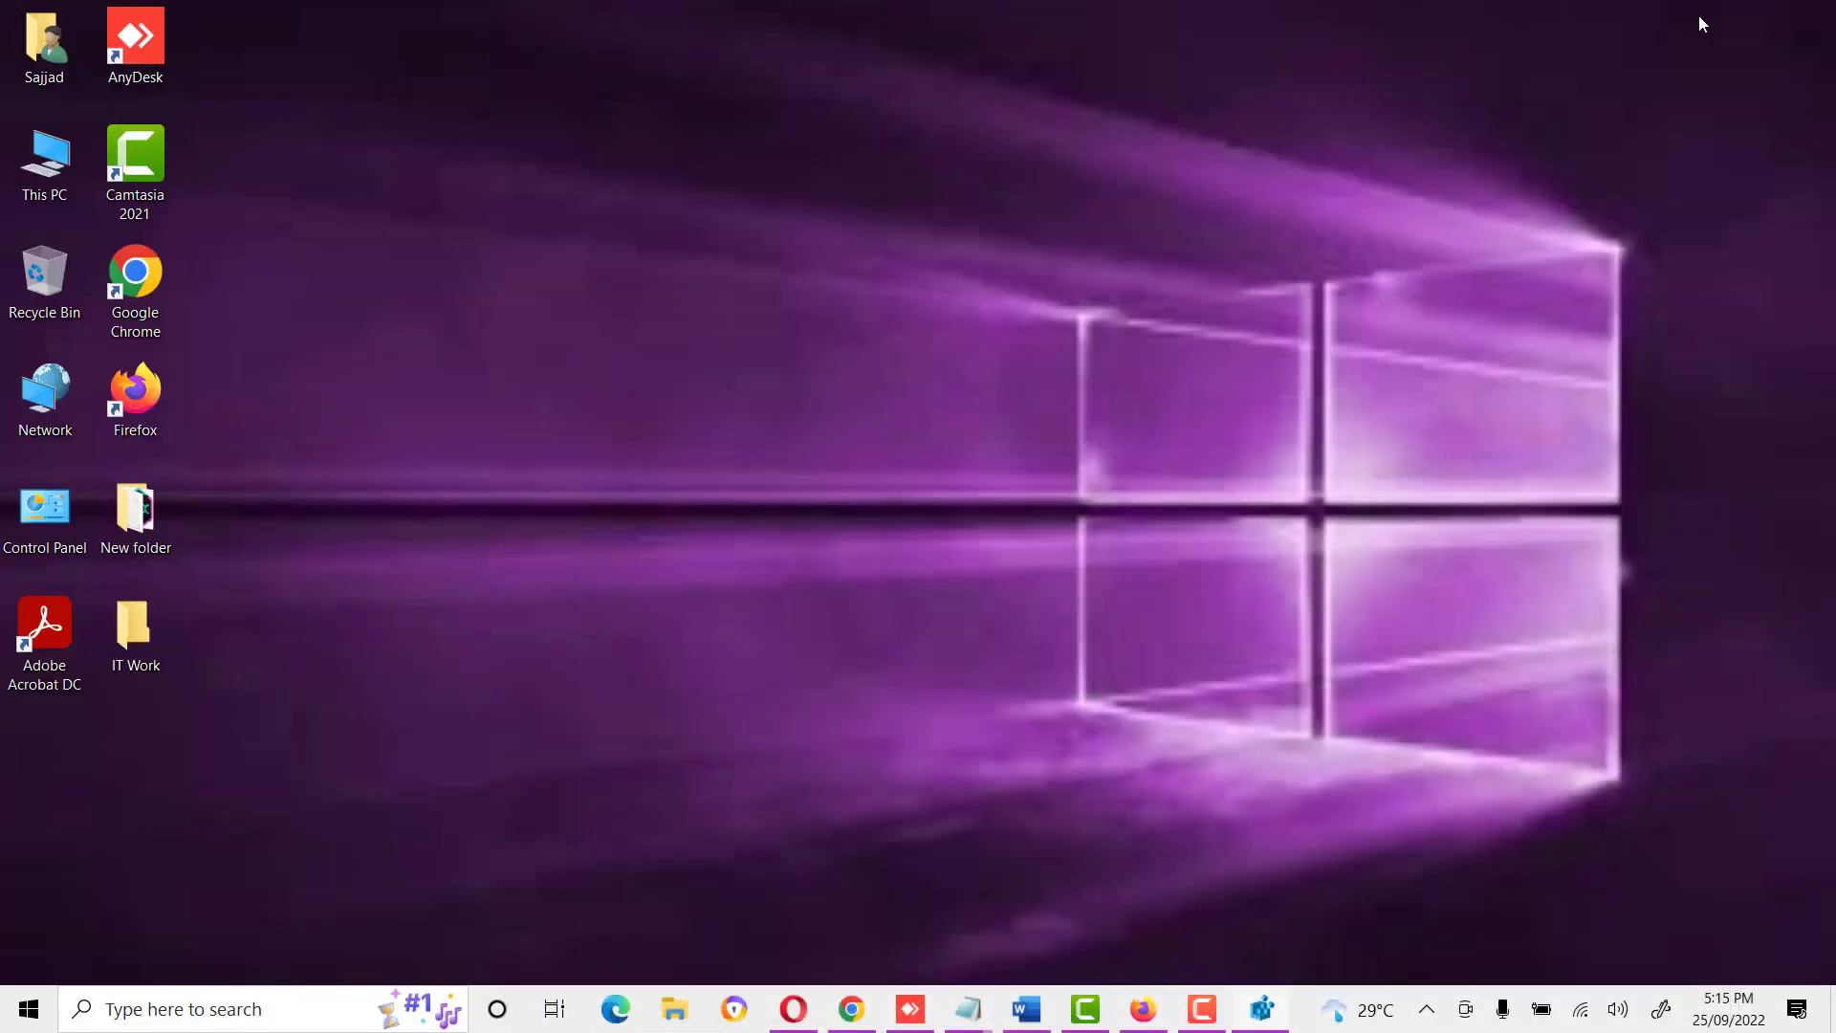
pyautogui.rightClick(129, 630)
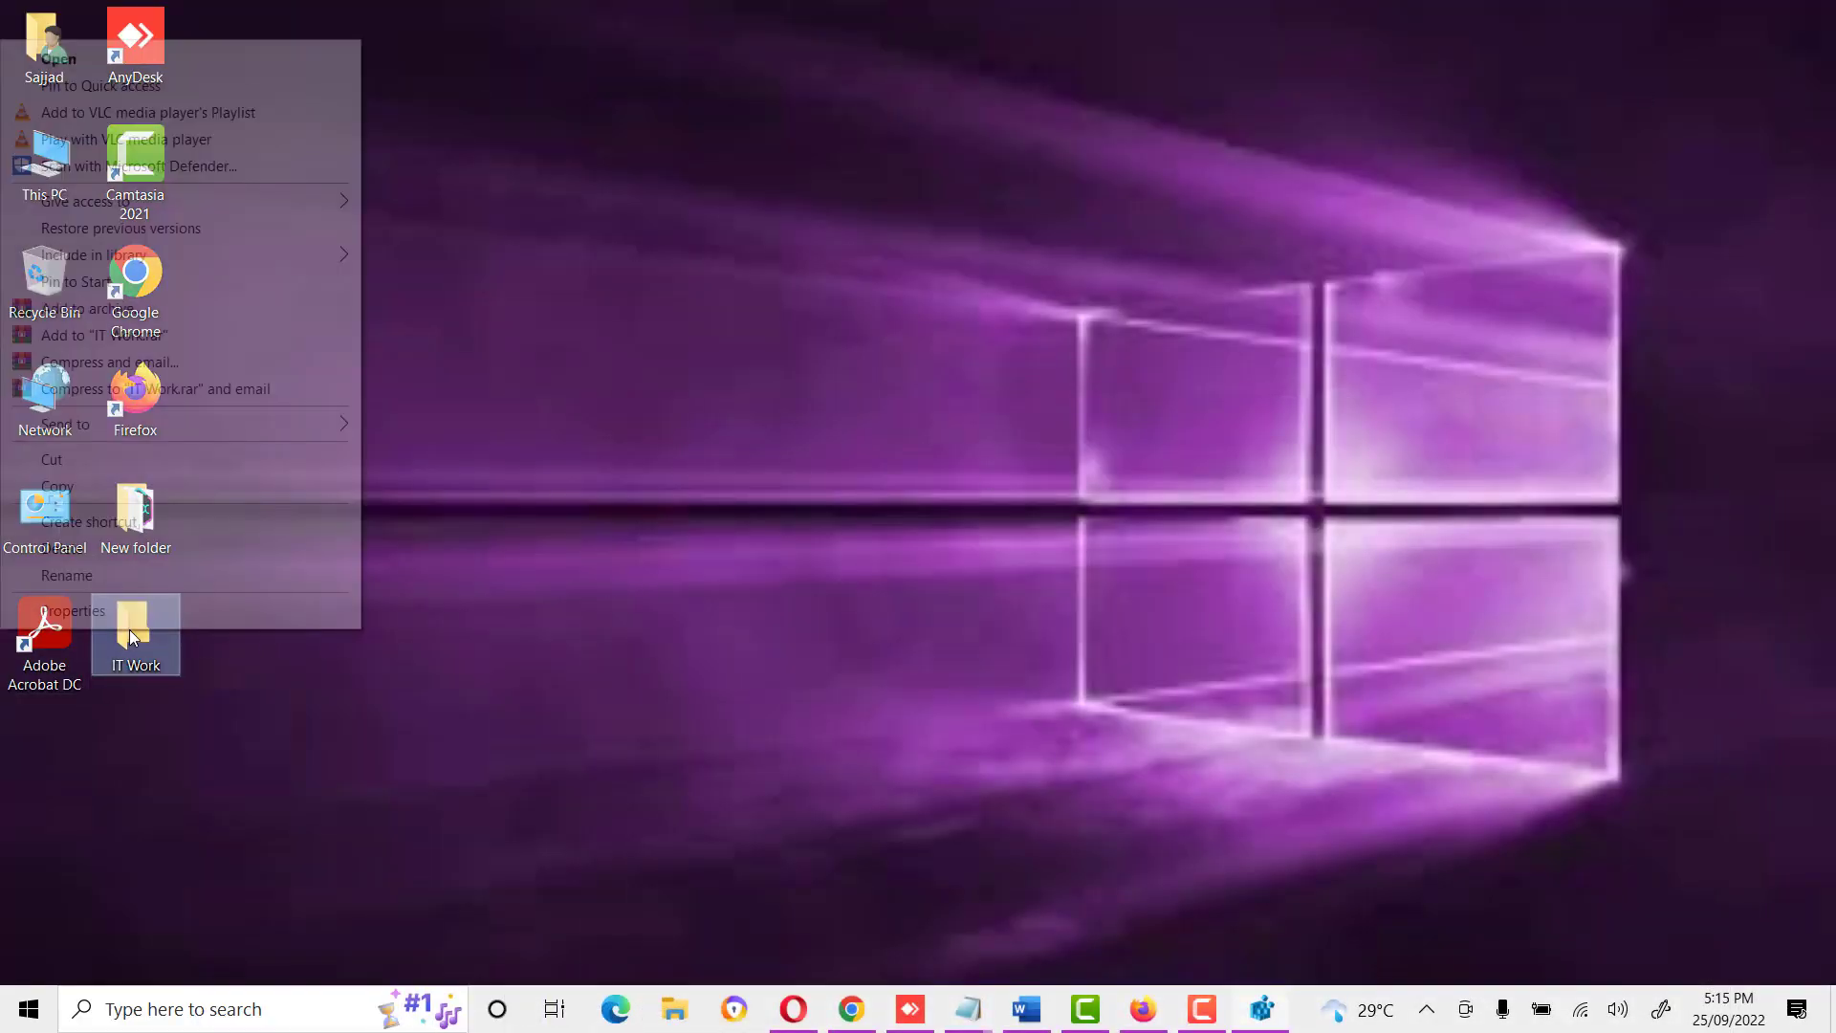
pyautogui.click(131, 617)
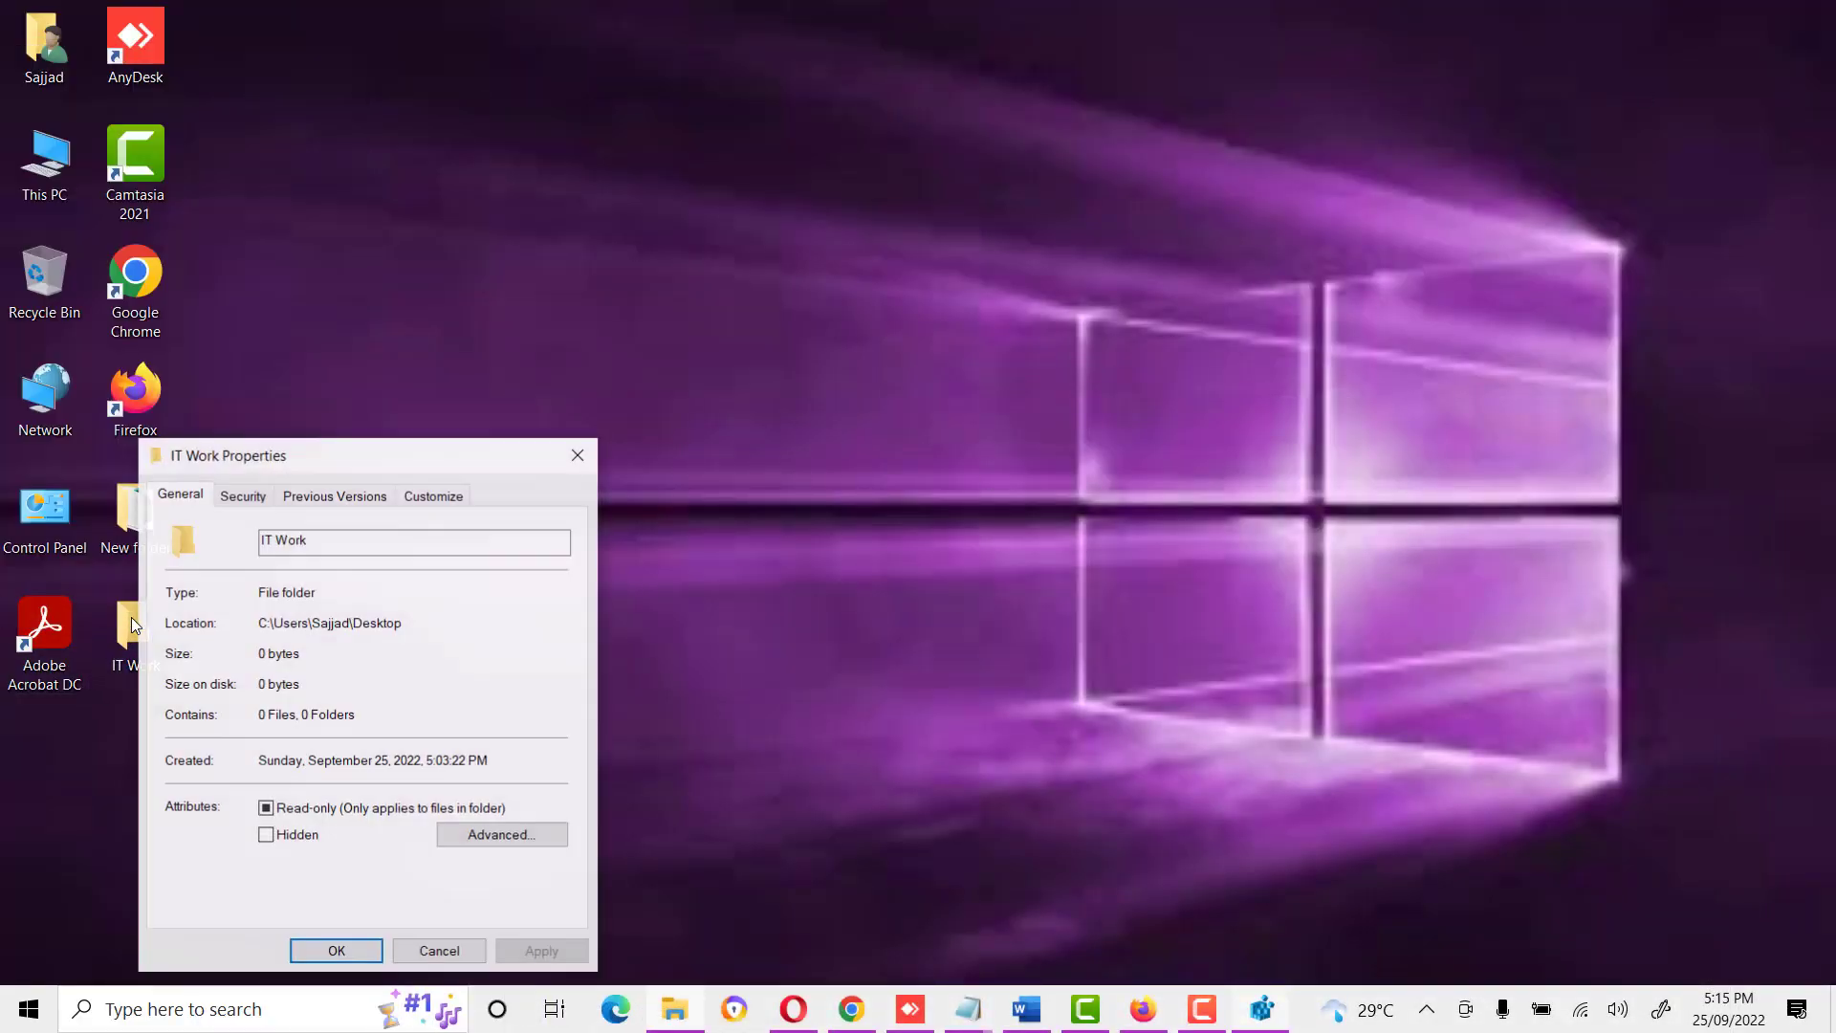
pyautogui.moveTo(353, 465); pyautogui.dragTo(620, 132)
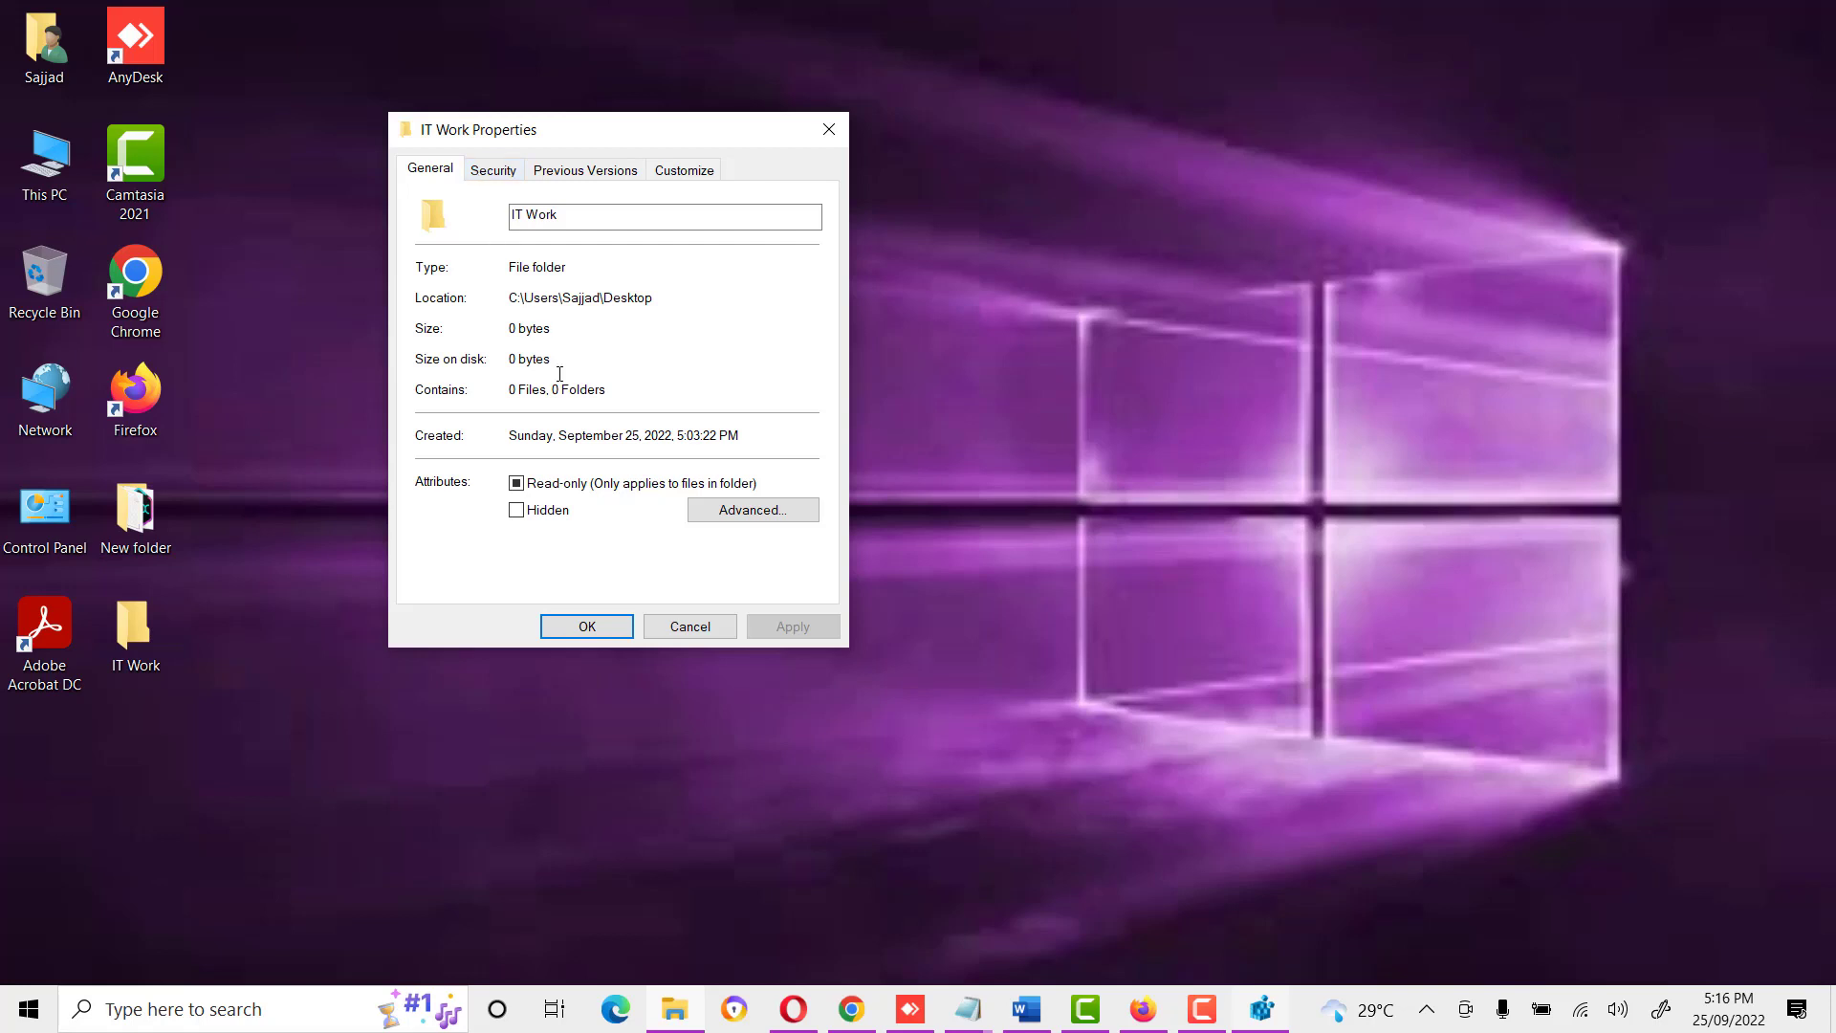
pyautogui.click(667, 629)
# Bring the minimized Registry Editor back up and close it.
pyautogui.click(1249, 1005)
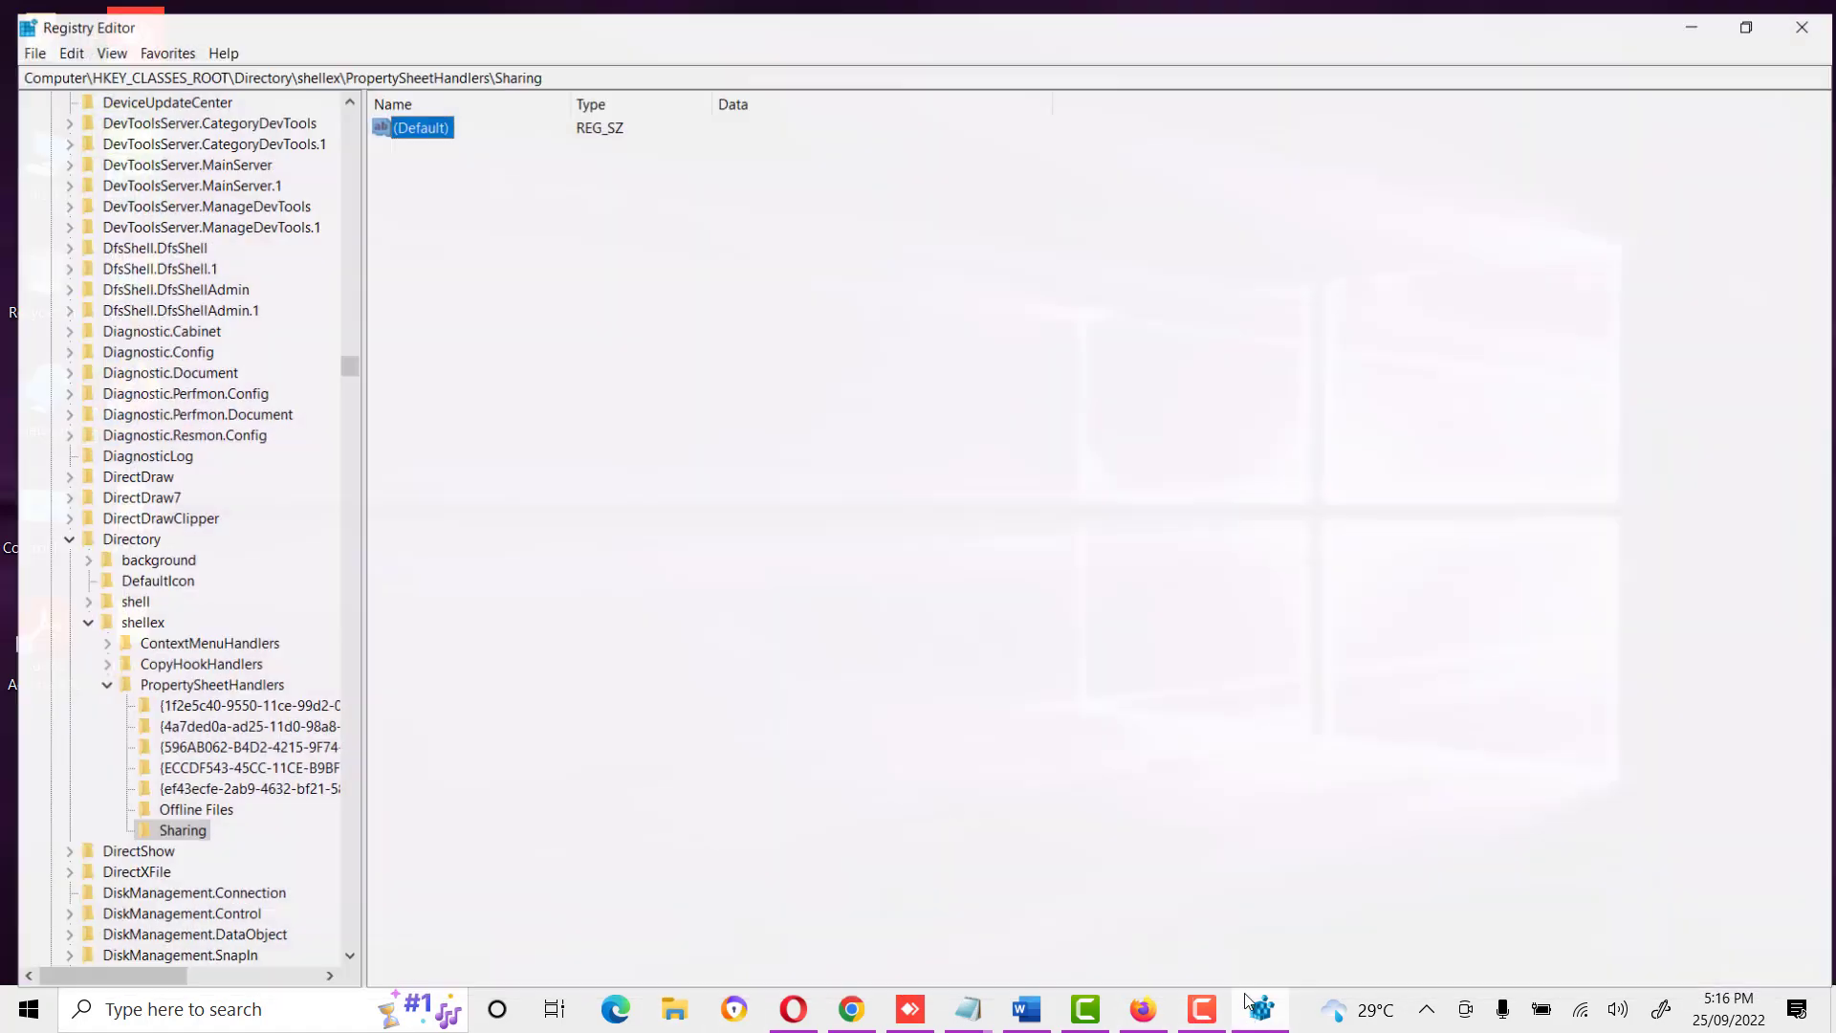
pyautogui.scroll(15, 291, 265)
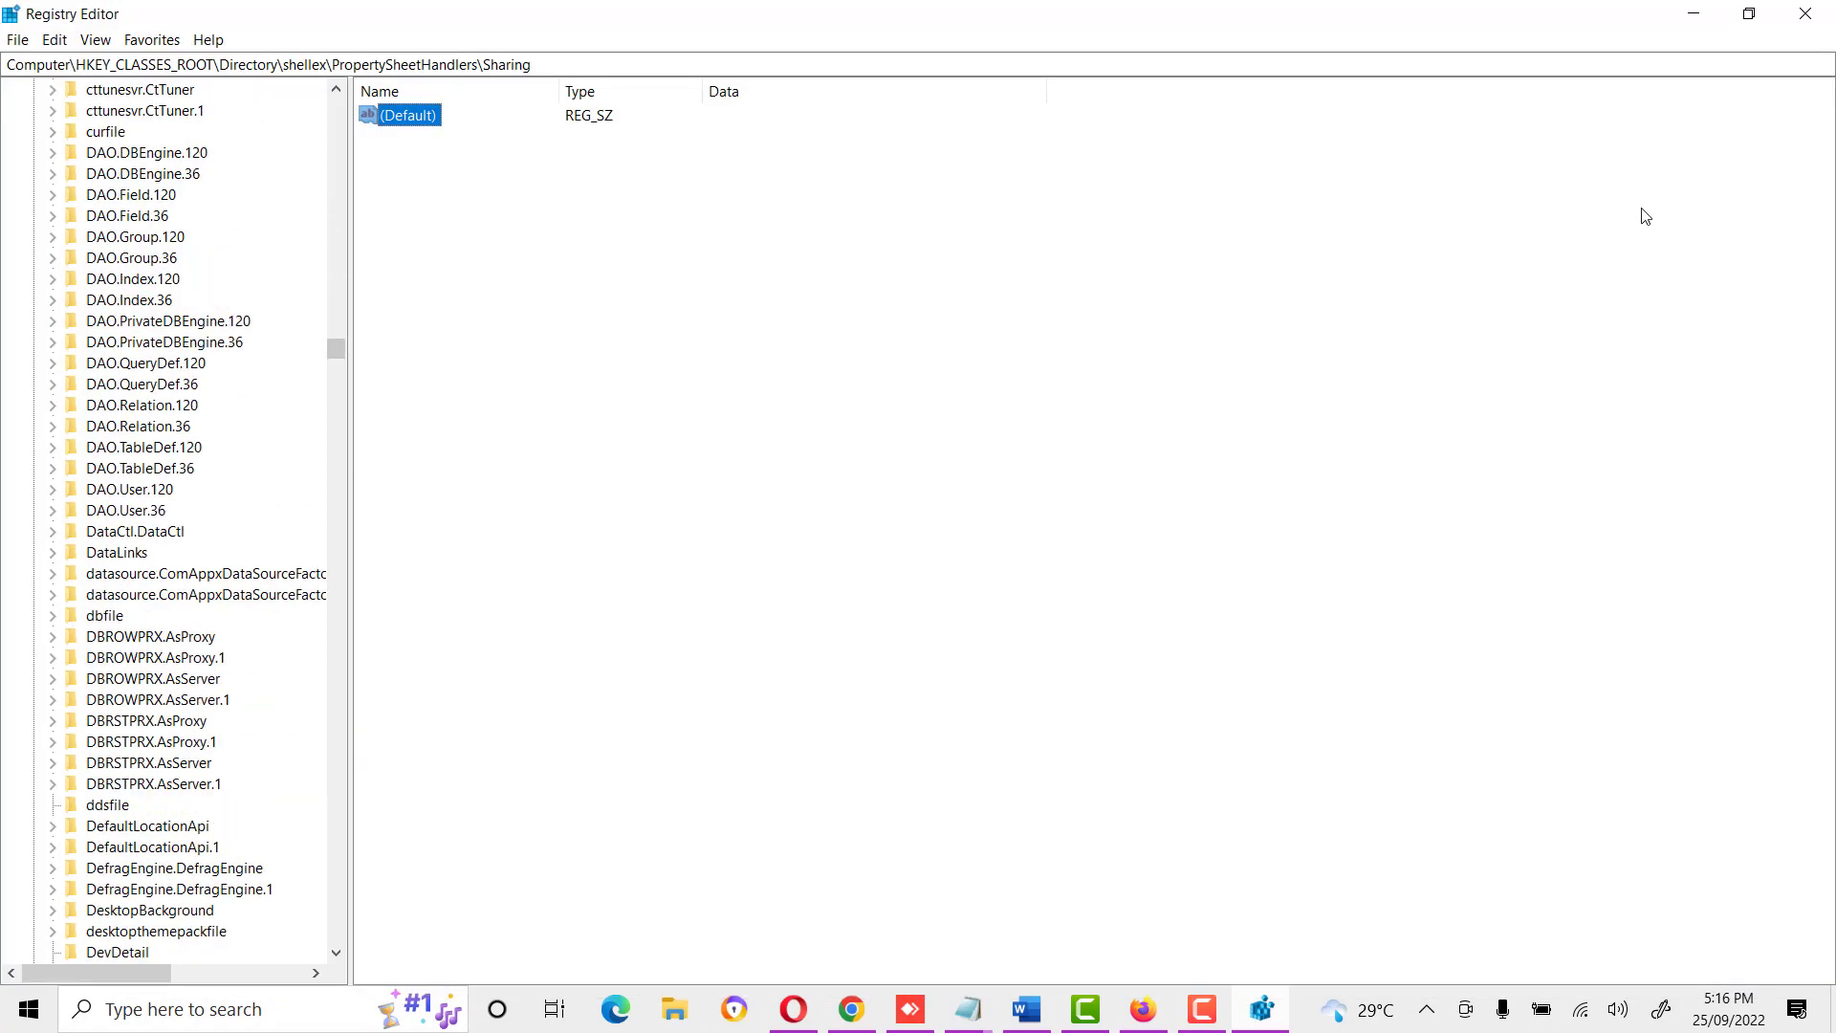
pyautogui.hotkey('alt', 'F4')
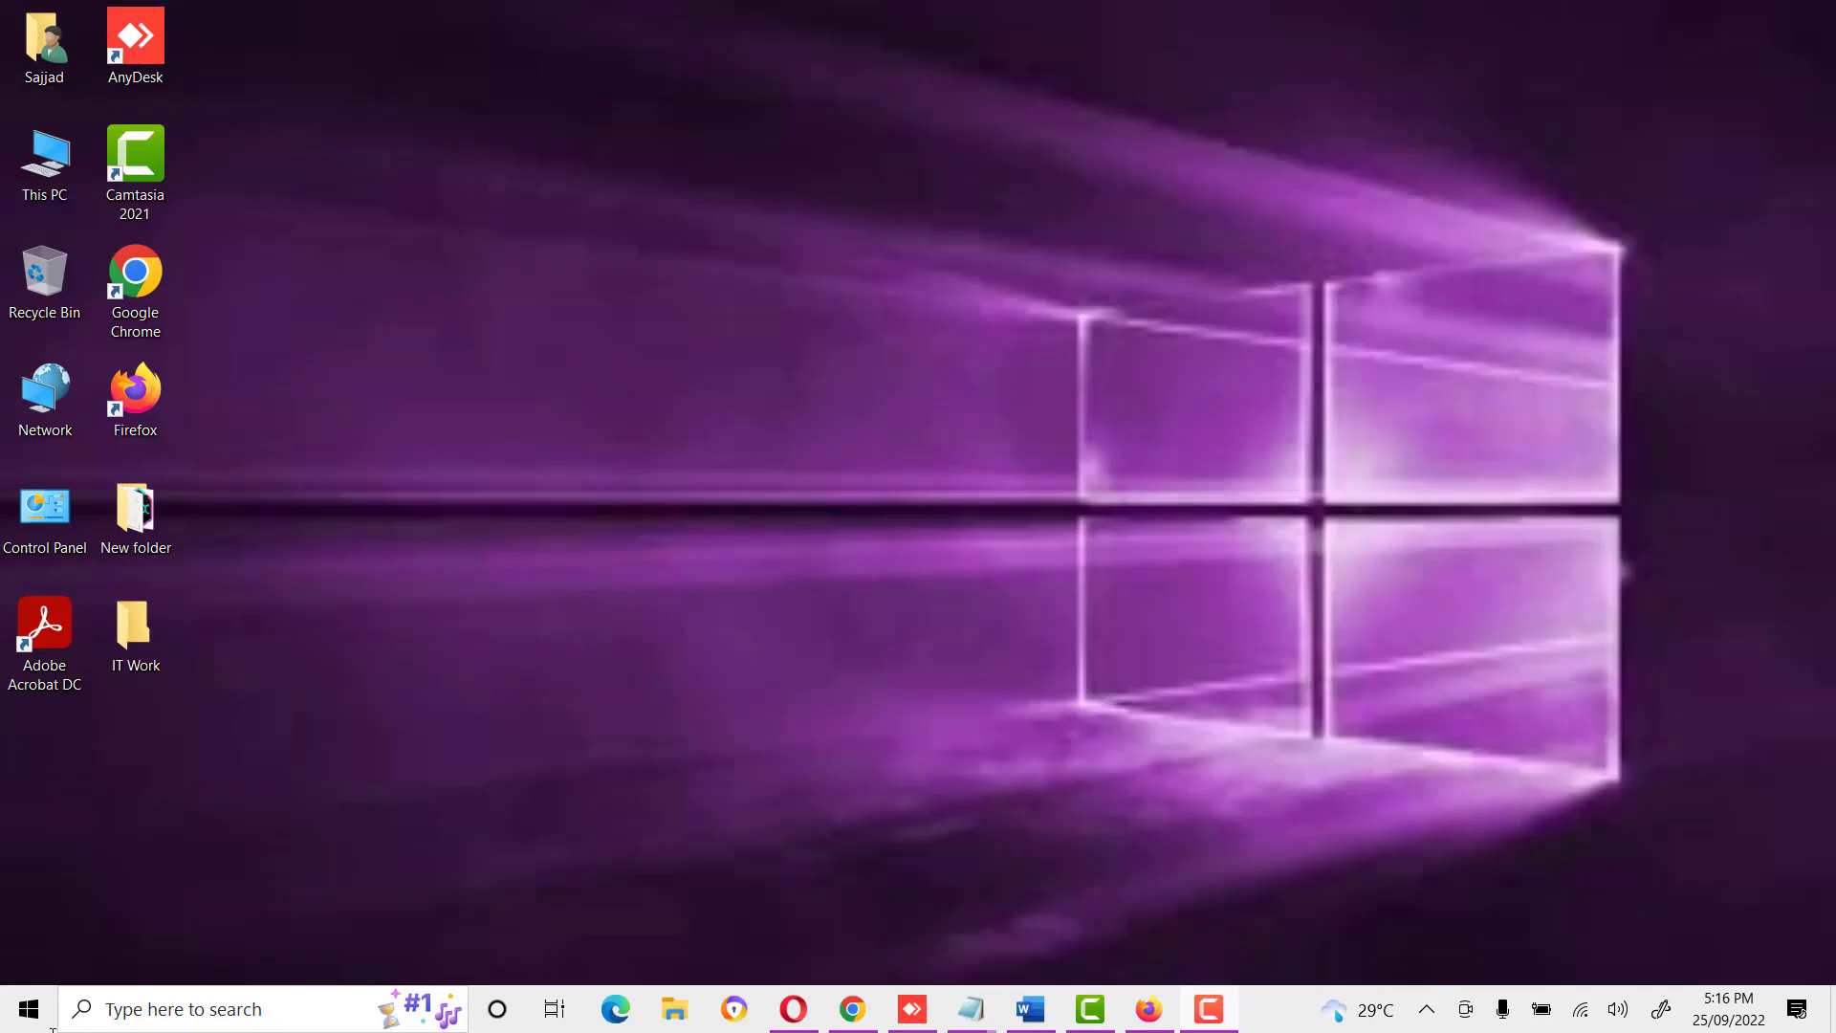
# Reopen the Registry Editor from the recent Windows searches and expand HKEY_CLASSES_ROOT.
pyautogui.click(141, 1009)
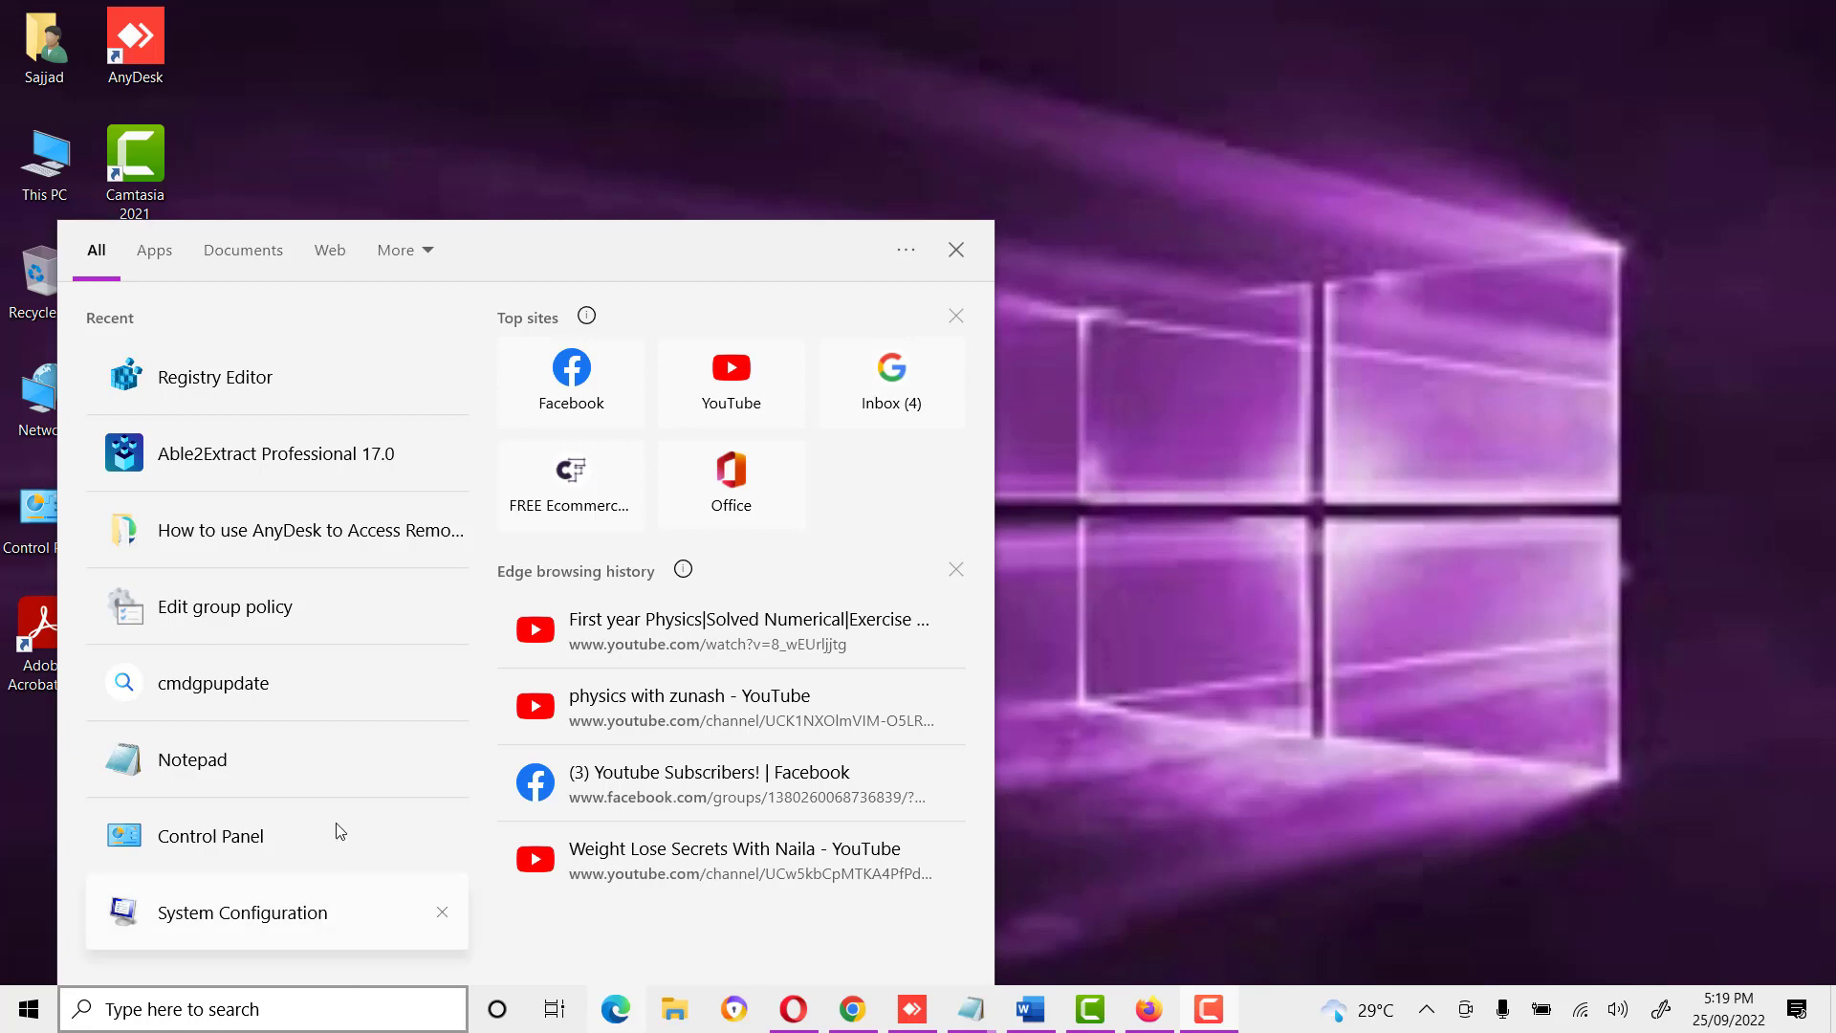
pyautogui.click(214, 397)
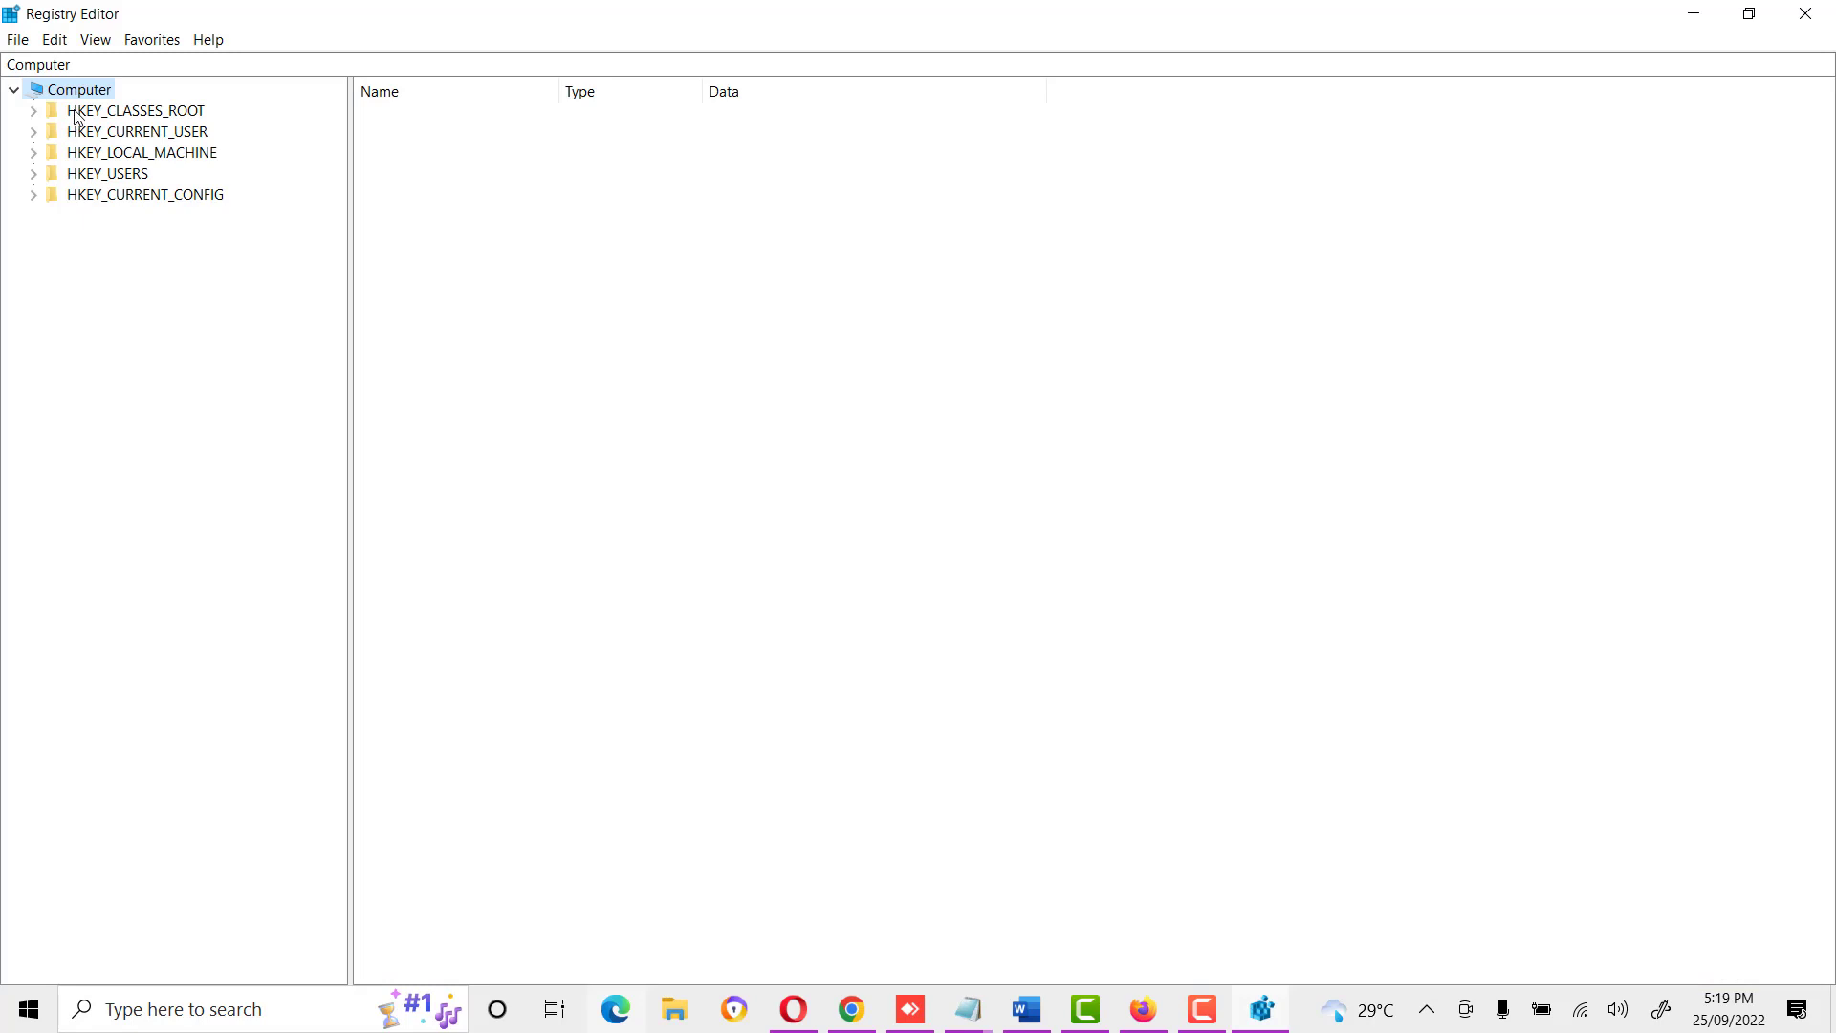
pyautogui.click(78, 112)
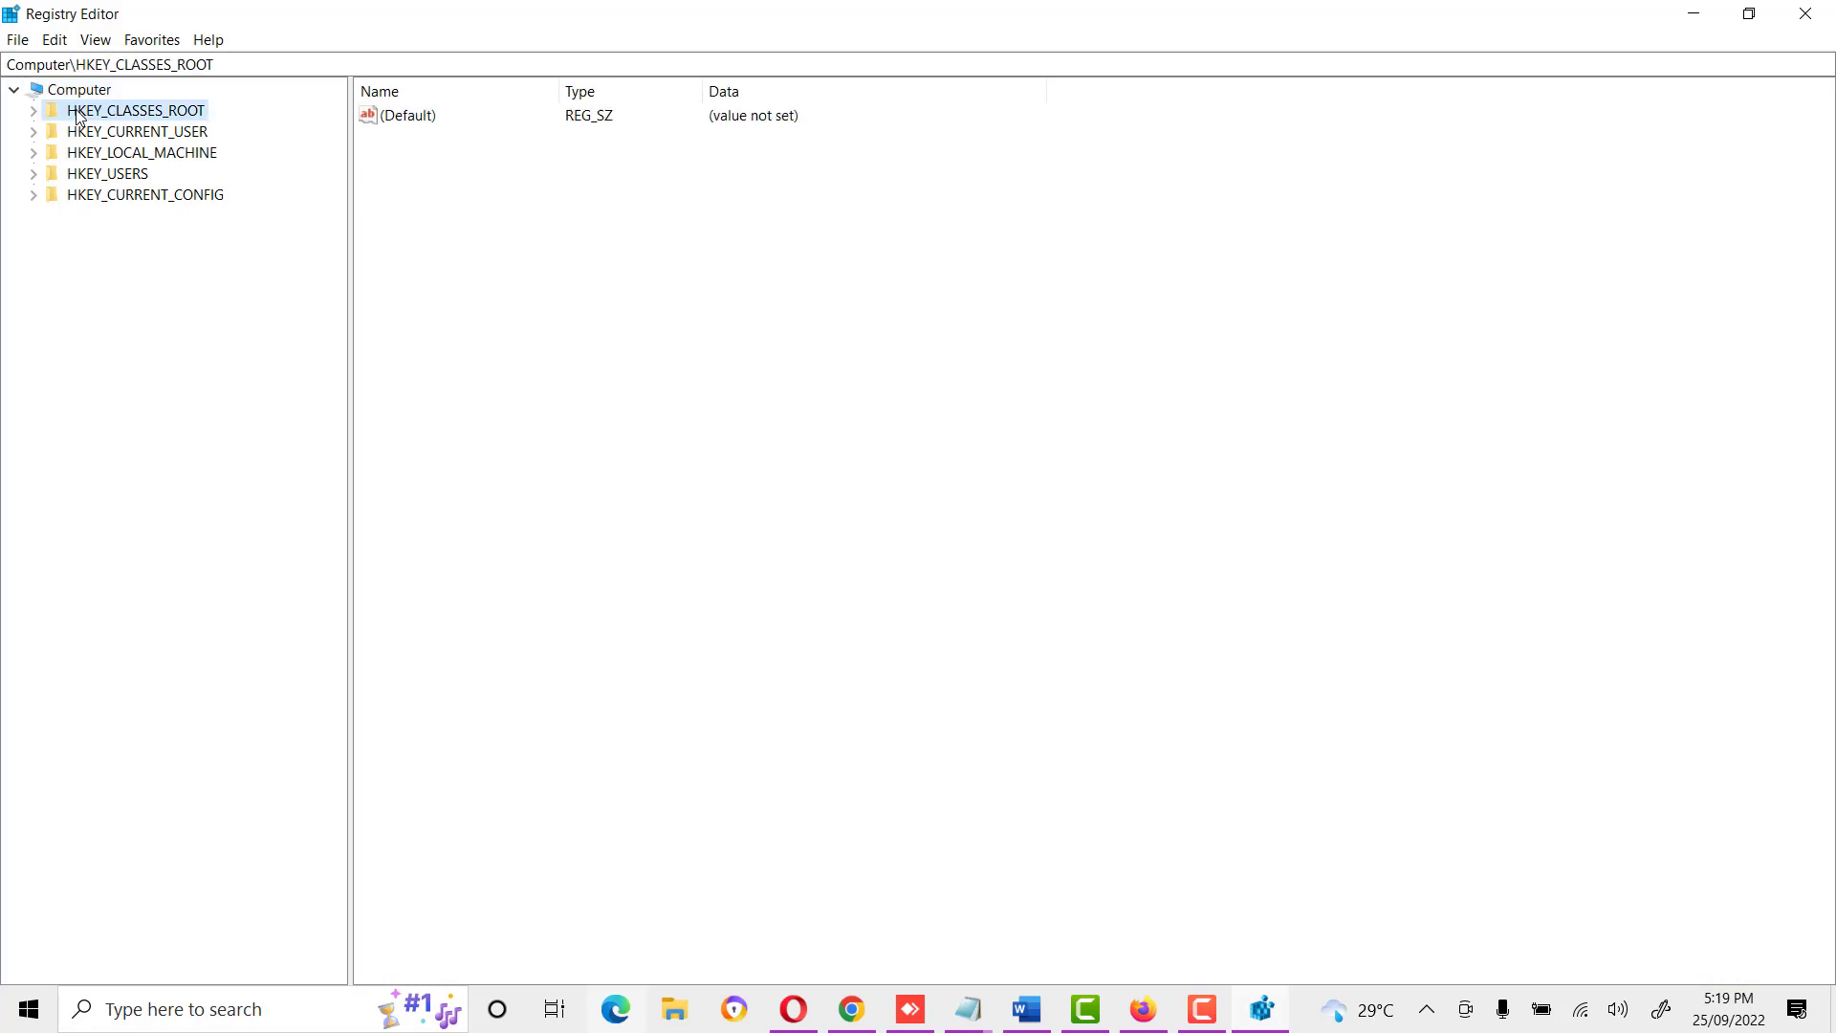
pyautogui.doubleClick(74, 110)
# Find the Directory key under HKEY_CLASSES_ROOT and expand it.
pyautogui.scroll(-10, 103, 411)
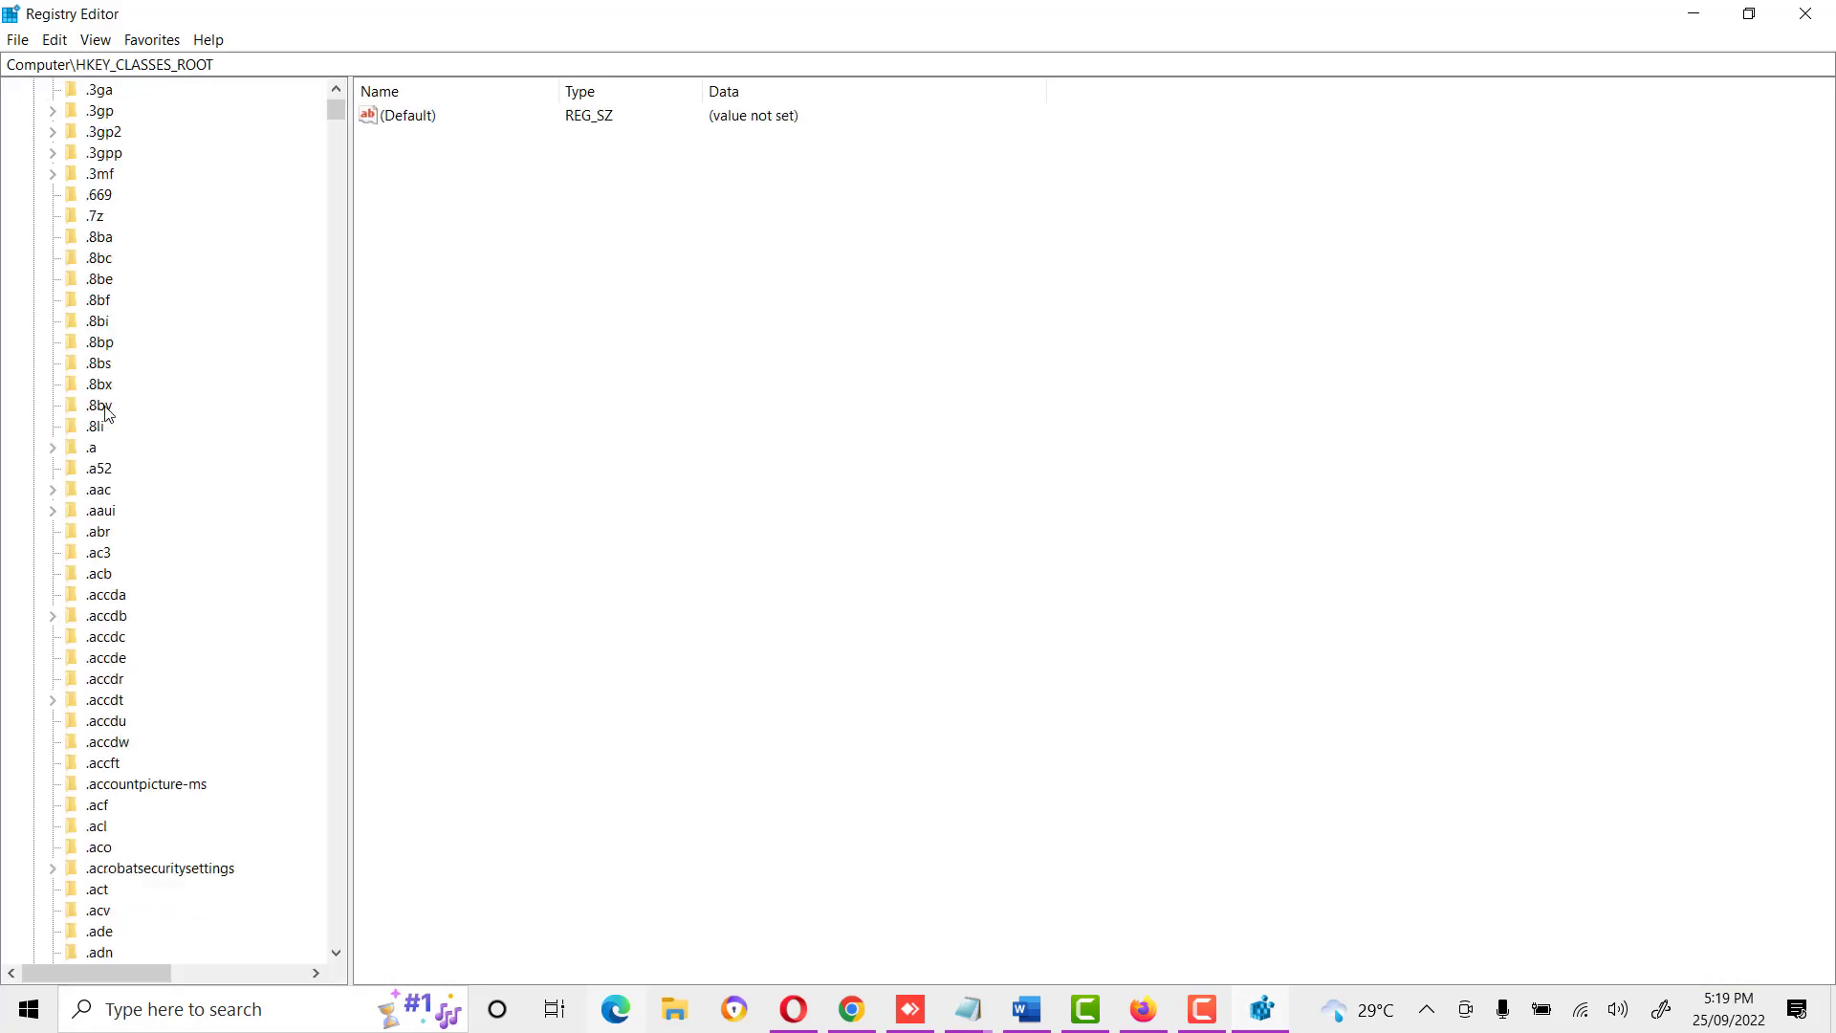
pyautogui.click(84, 571)
pyautogui.press('d')
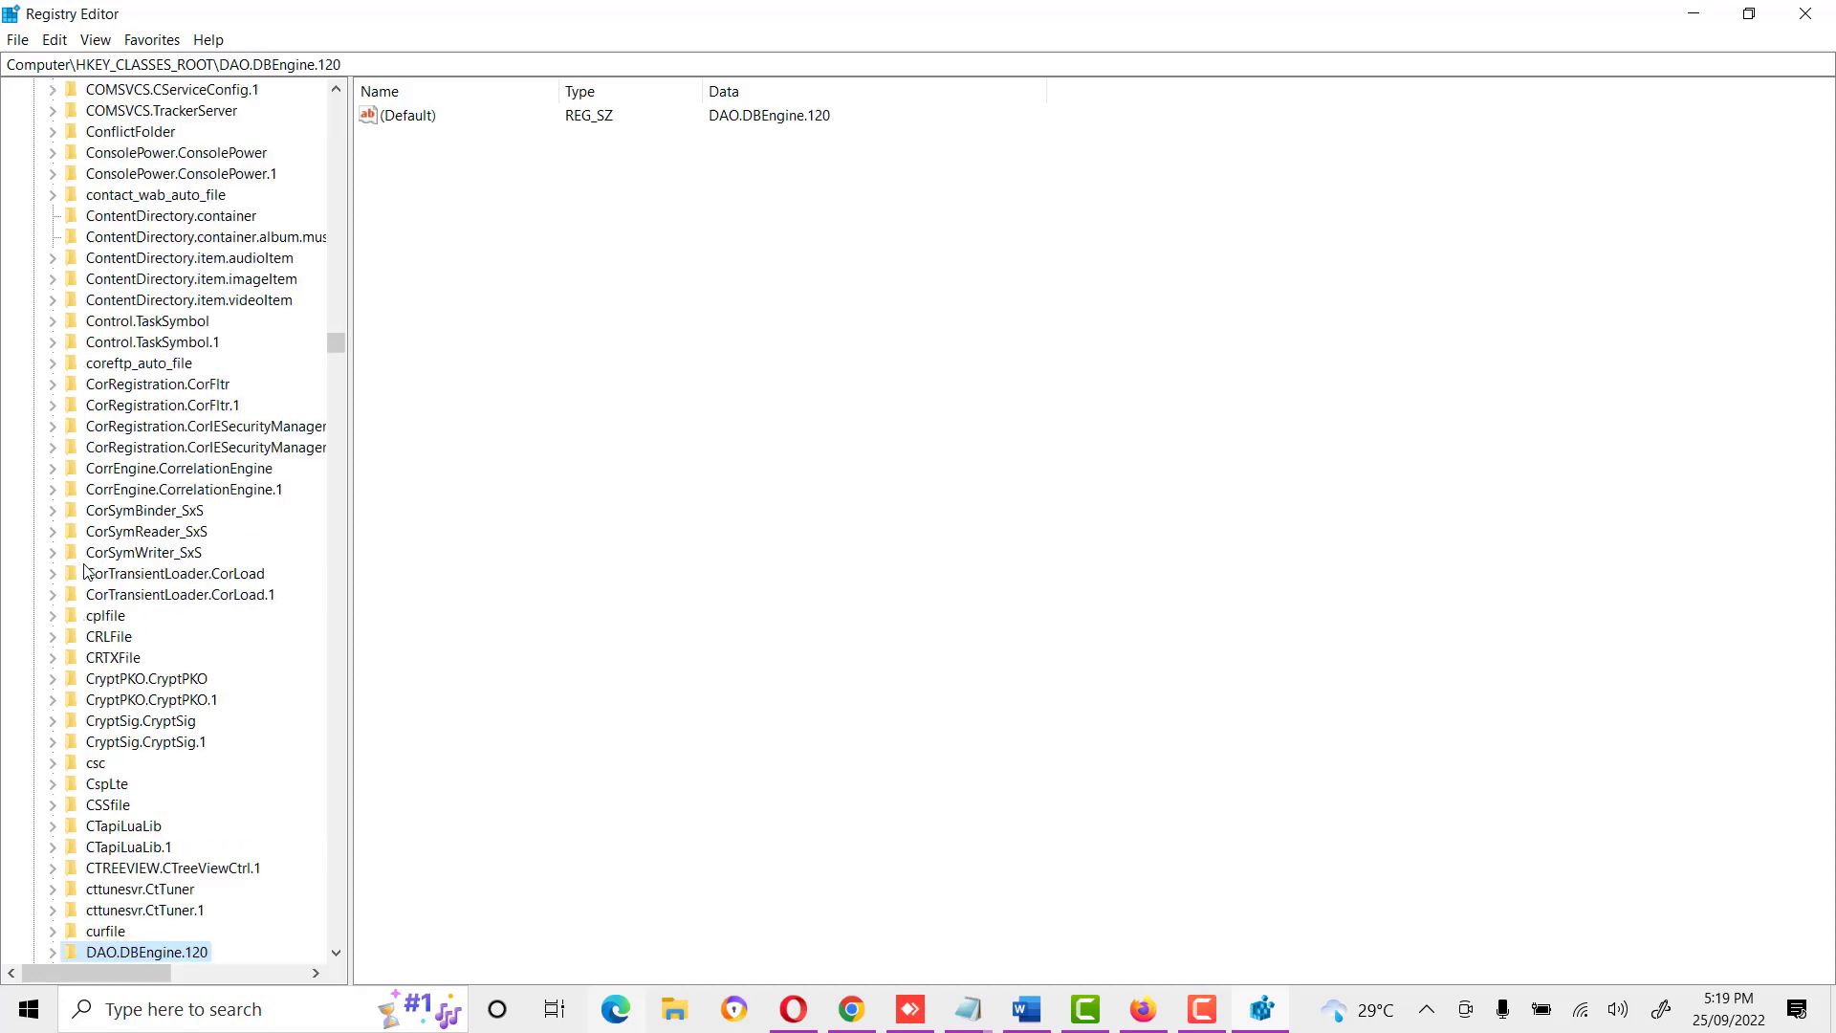
pyautogui.press('Down')
pyautogui.scroll(-18, 84, 571)
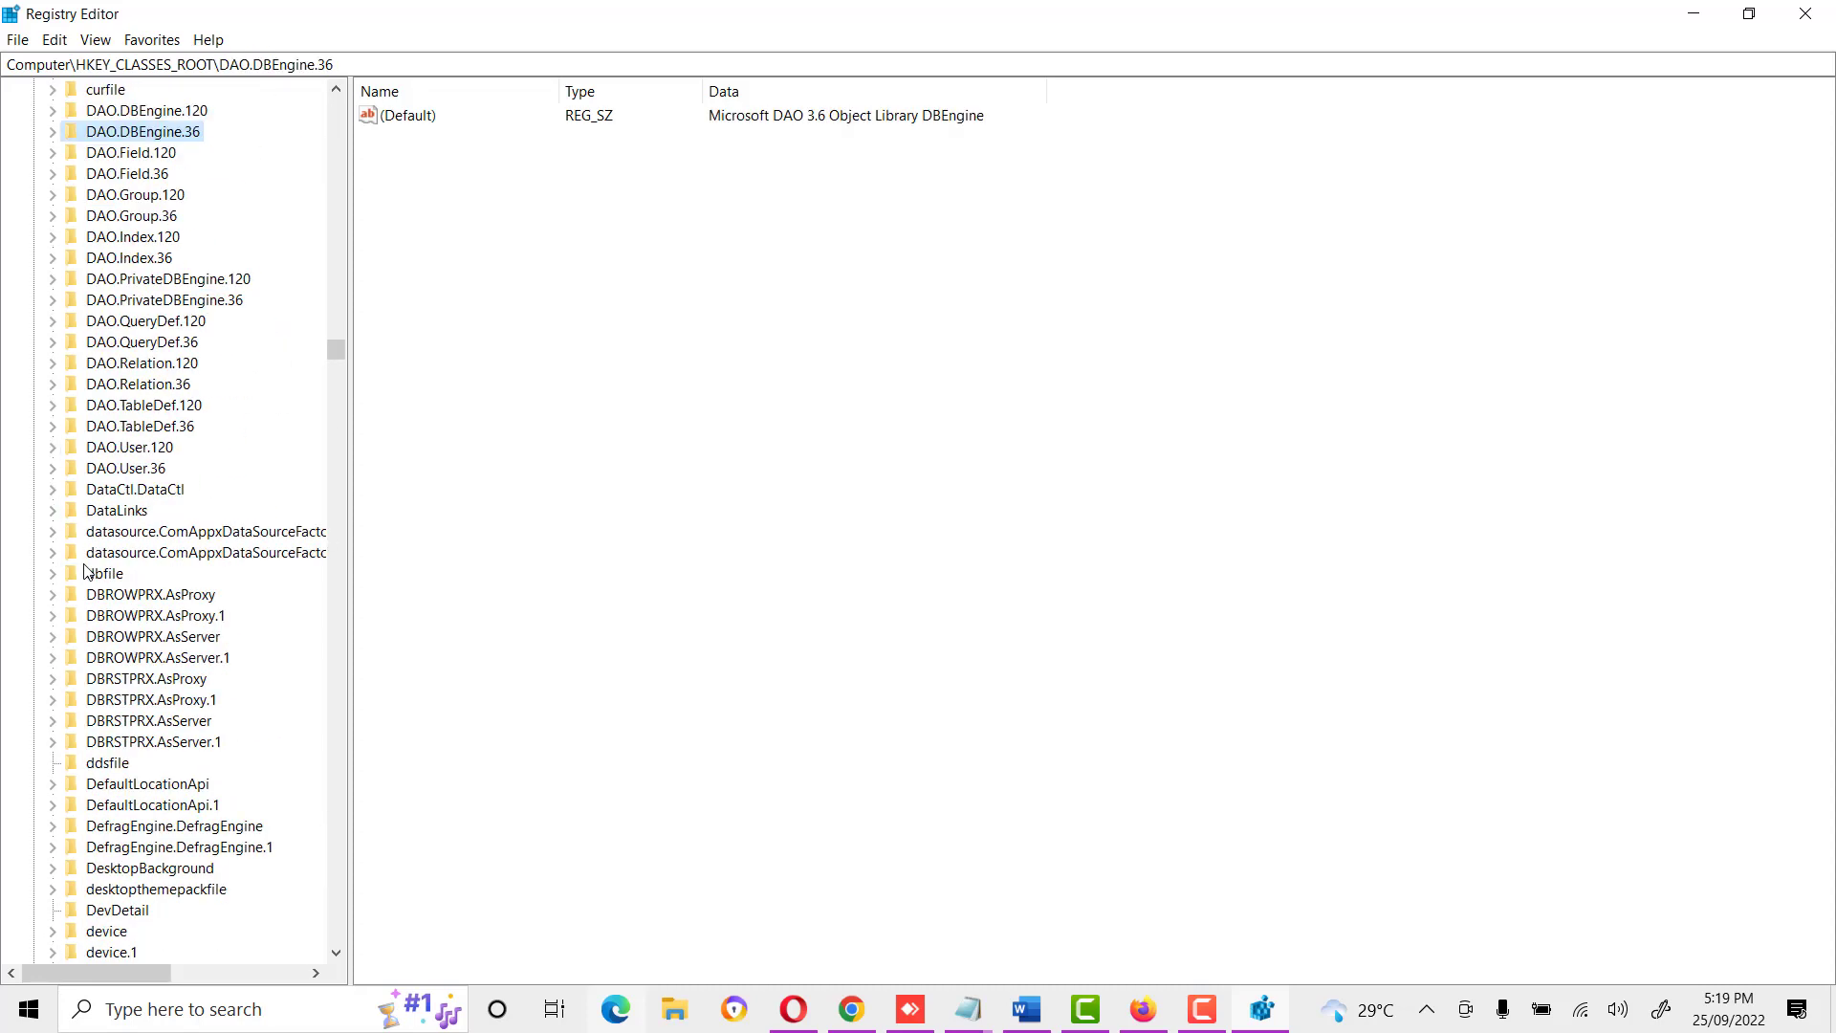
pyautogui.scroll(-3, 84, 571)
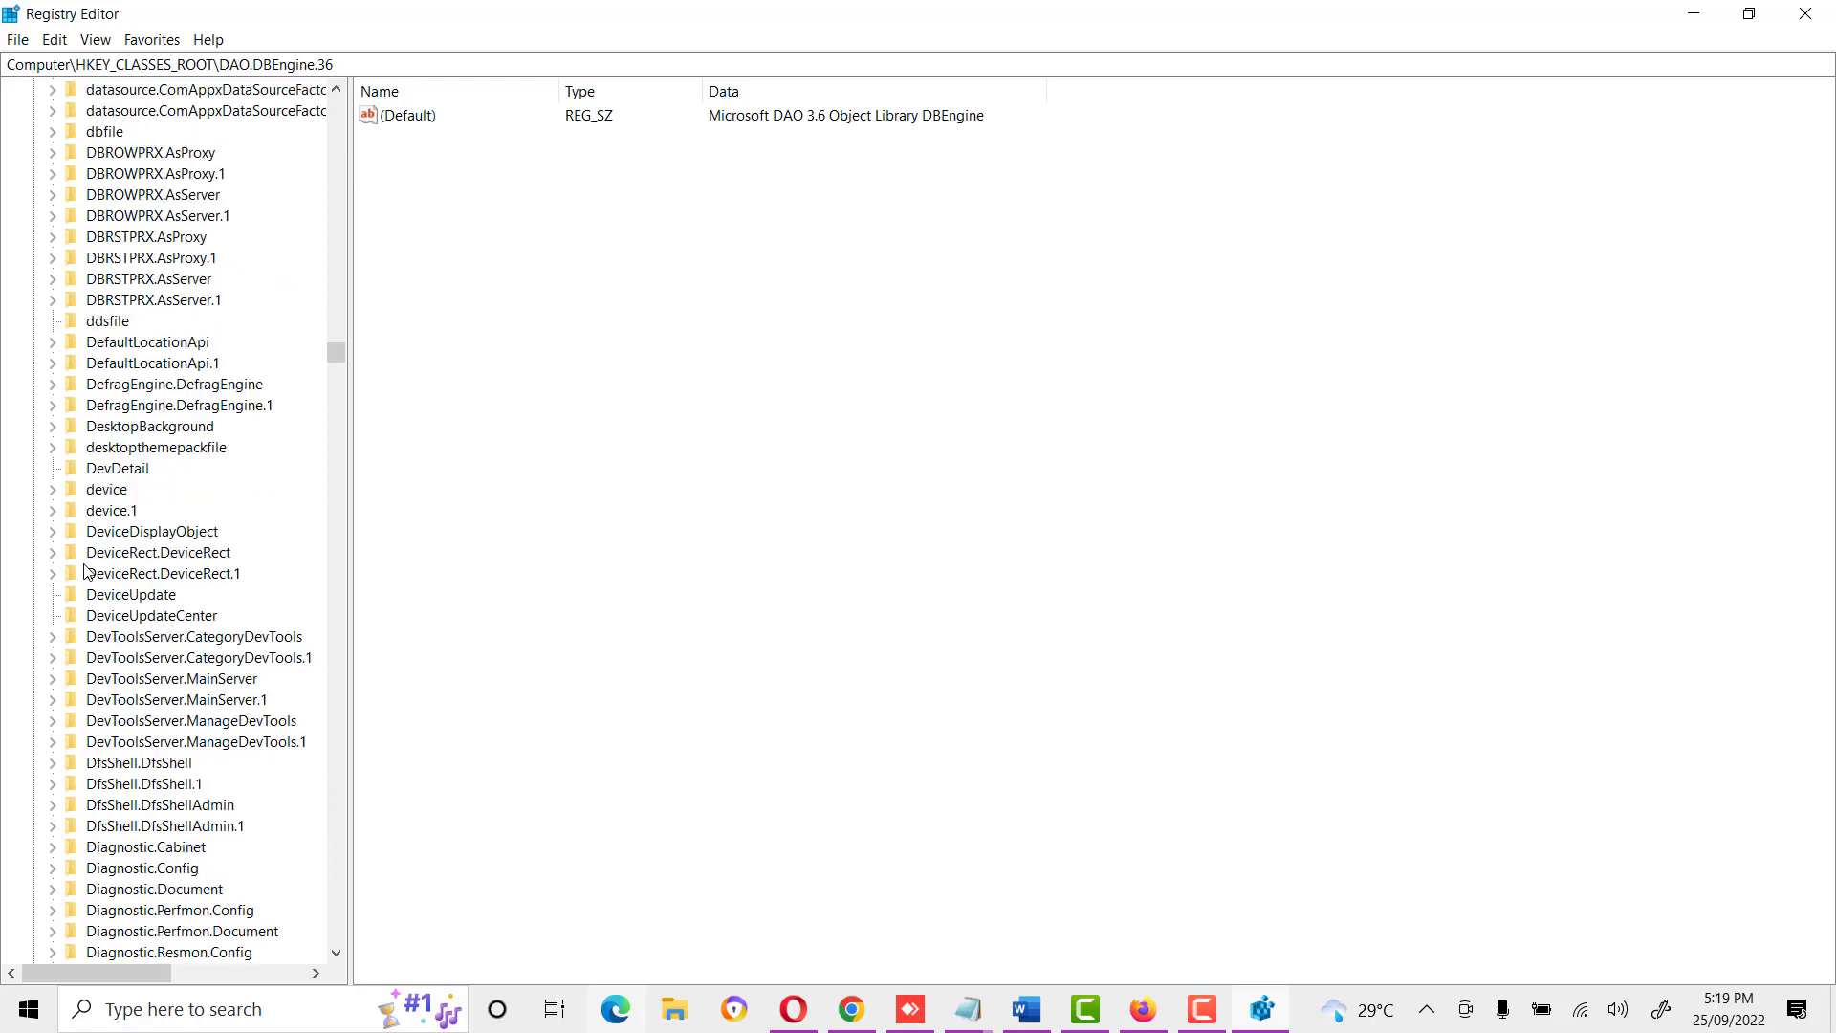
pyautogui.scroll(-1, 84, 612)
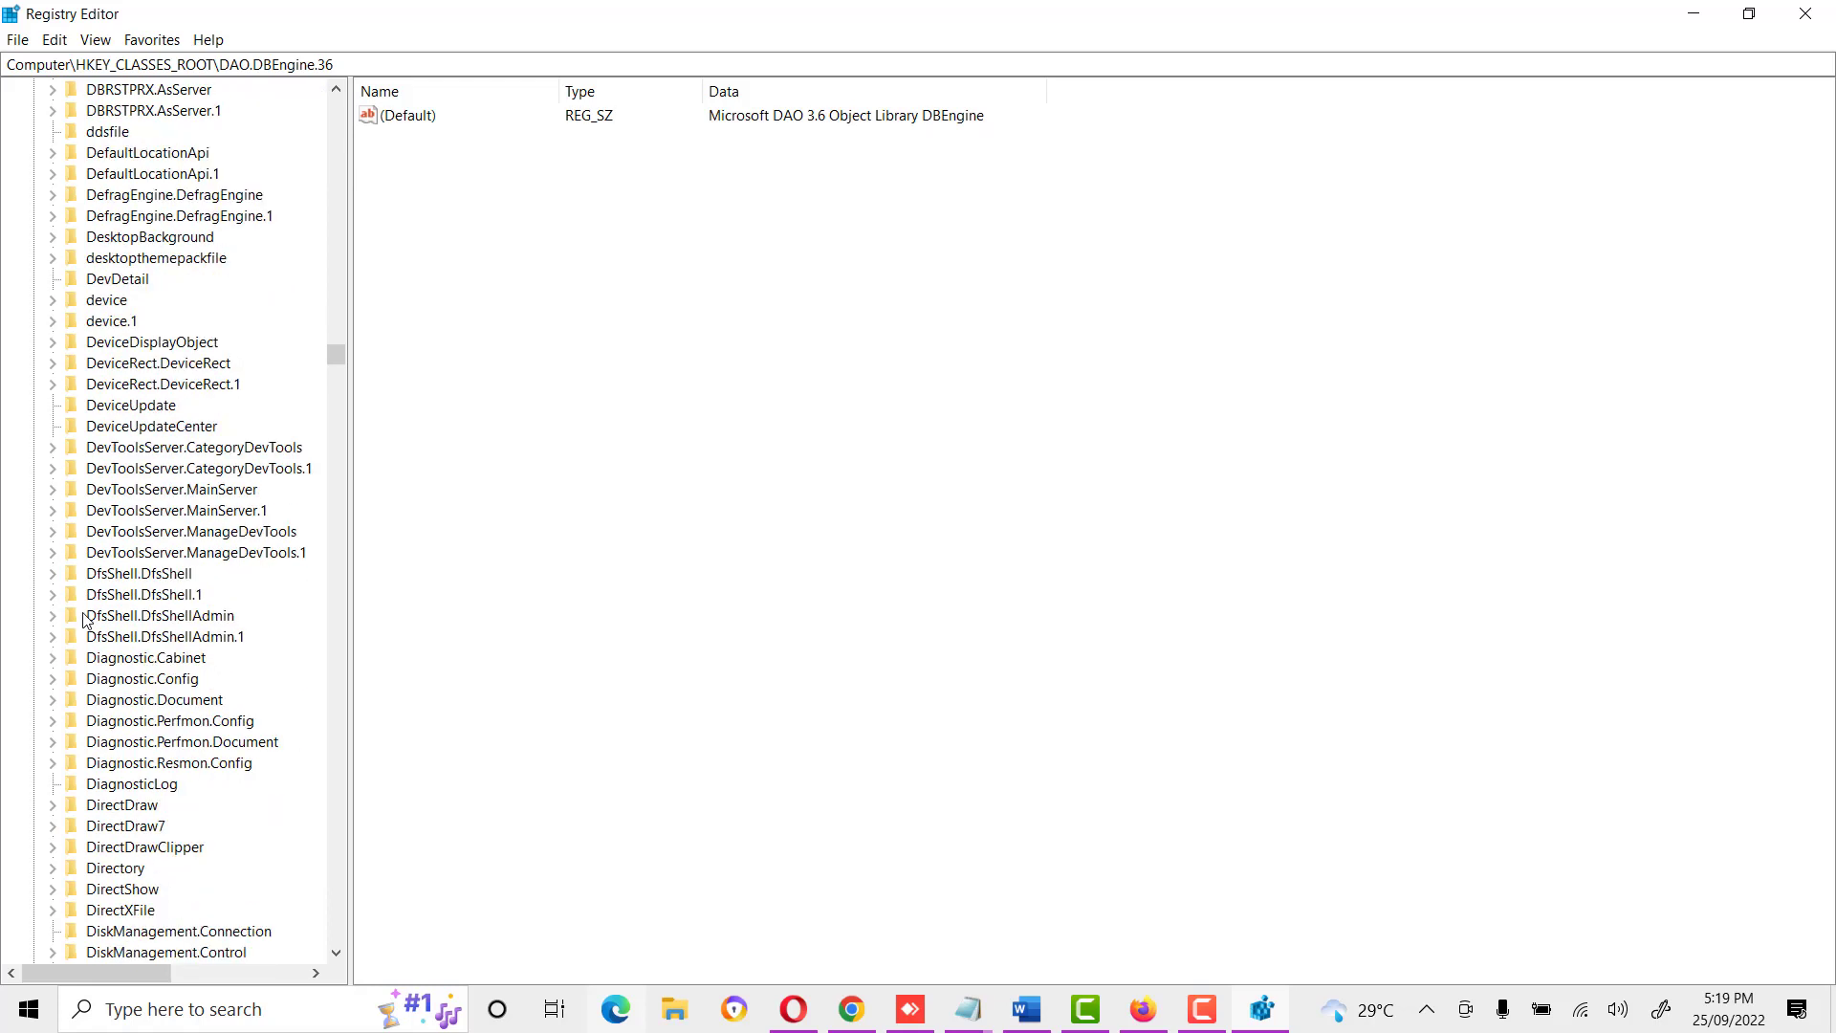
pyautogui.doubleClick(127, 872)
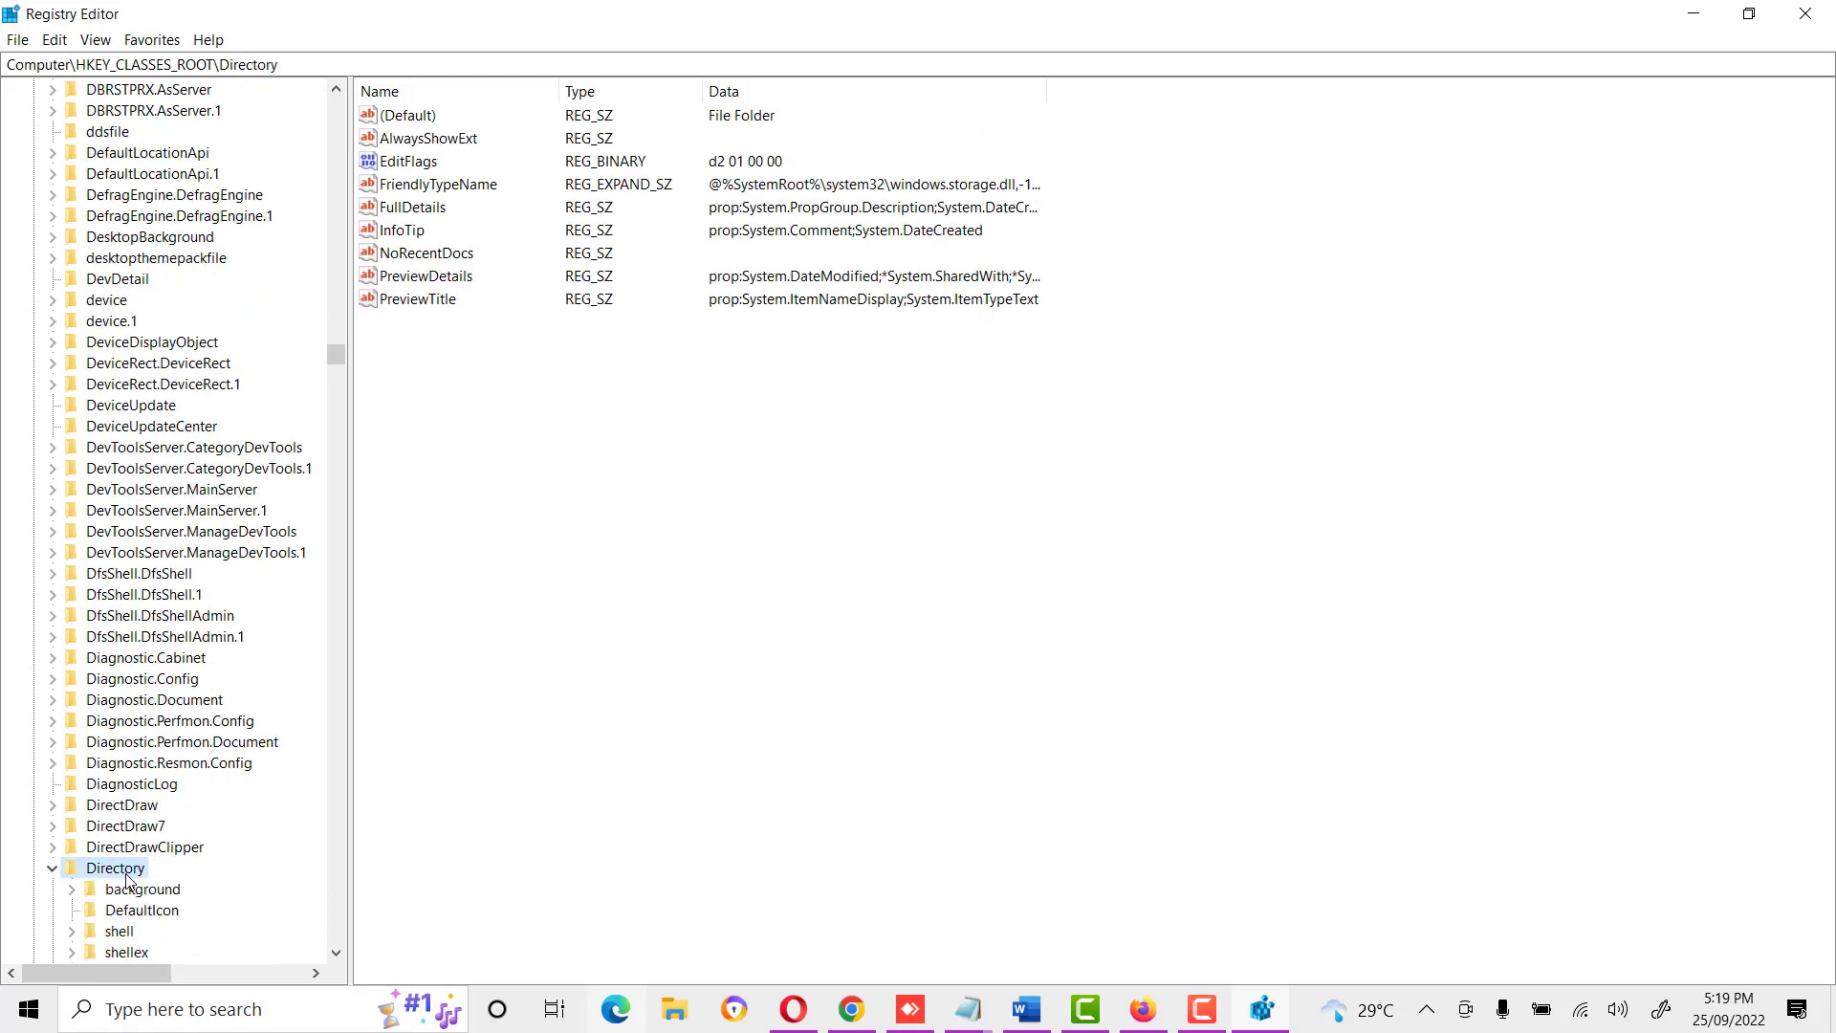
# Expand shellex and PropertySheetHandlers under the Directory key and select the Sharing key.
pyautogui.scroll(-2, 129, 859)
pyautogui.doubleClick(127, 827)
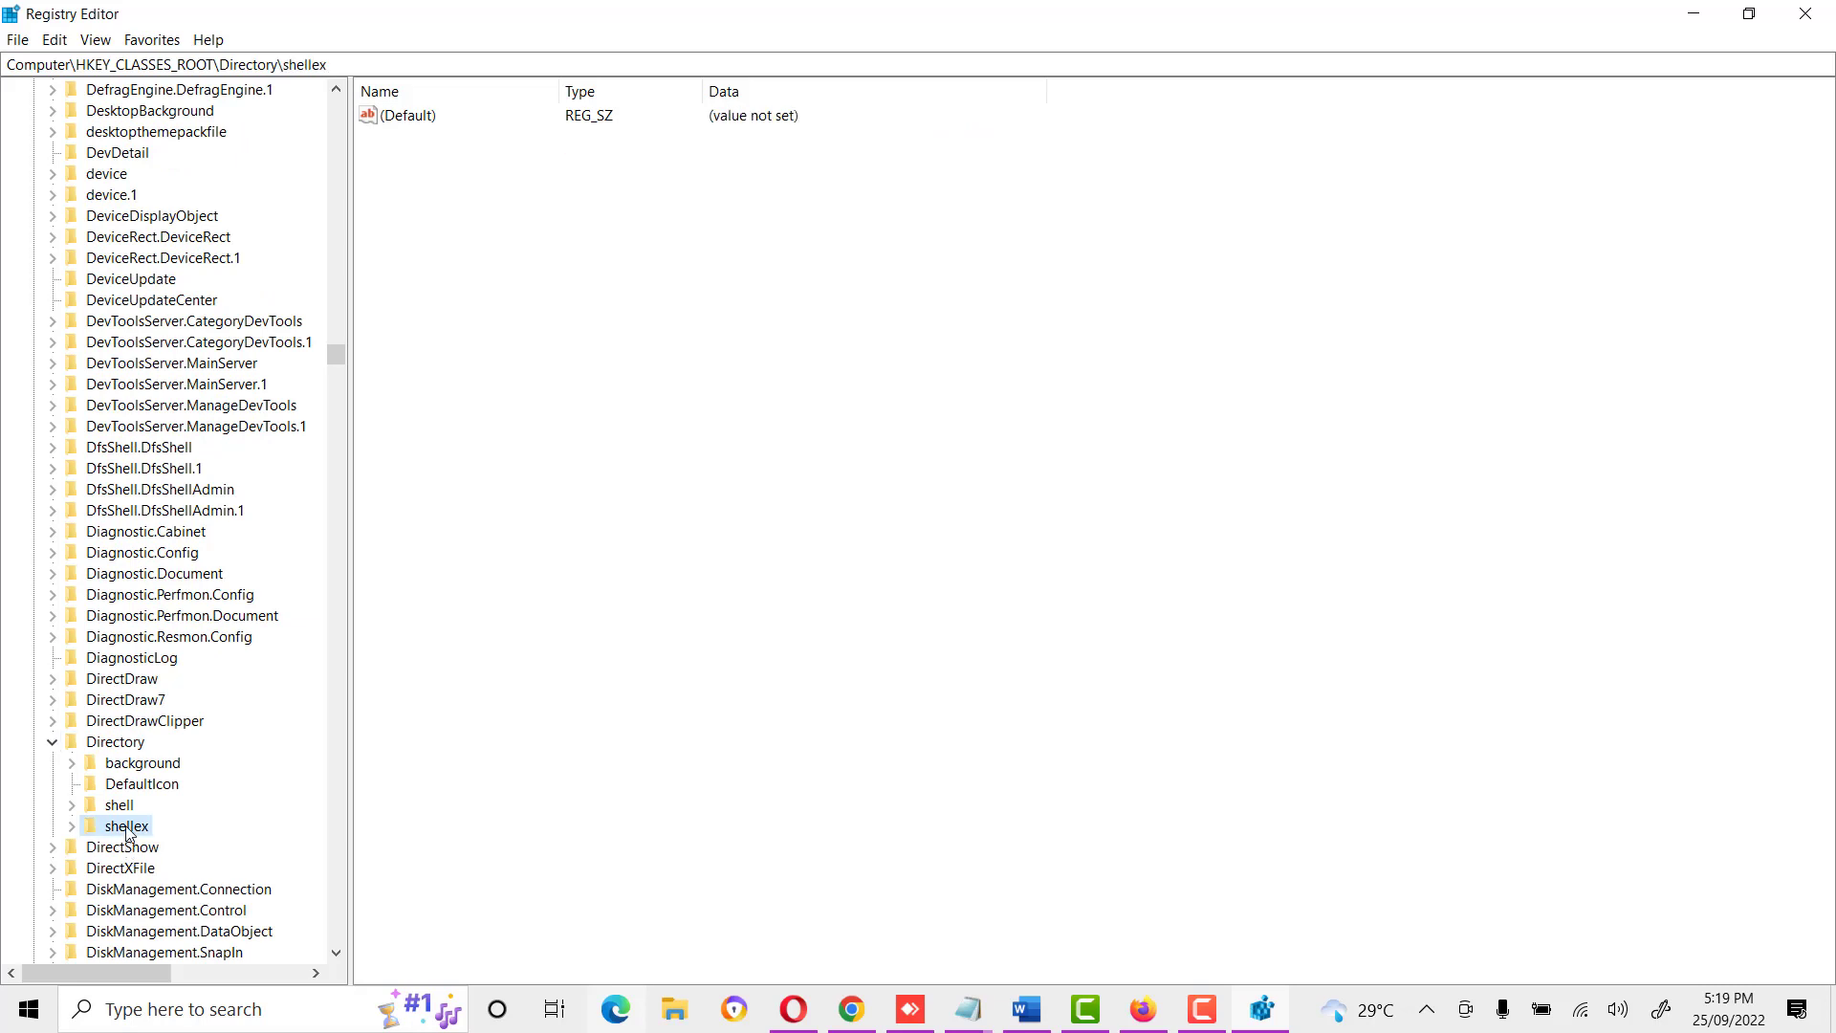
pyautogui.scroll(-1, 132, 811)
pyautogui.doubleClick(153, 828)
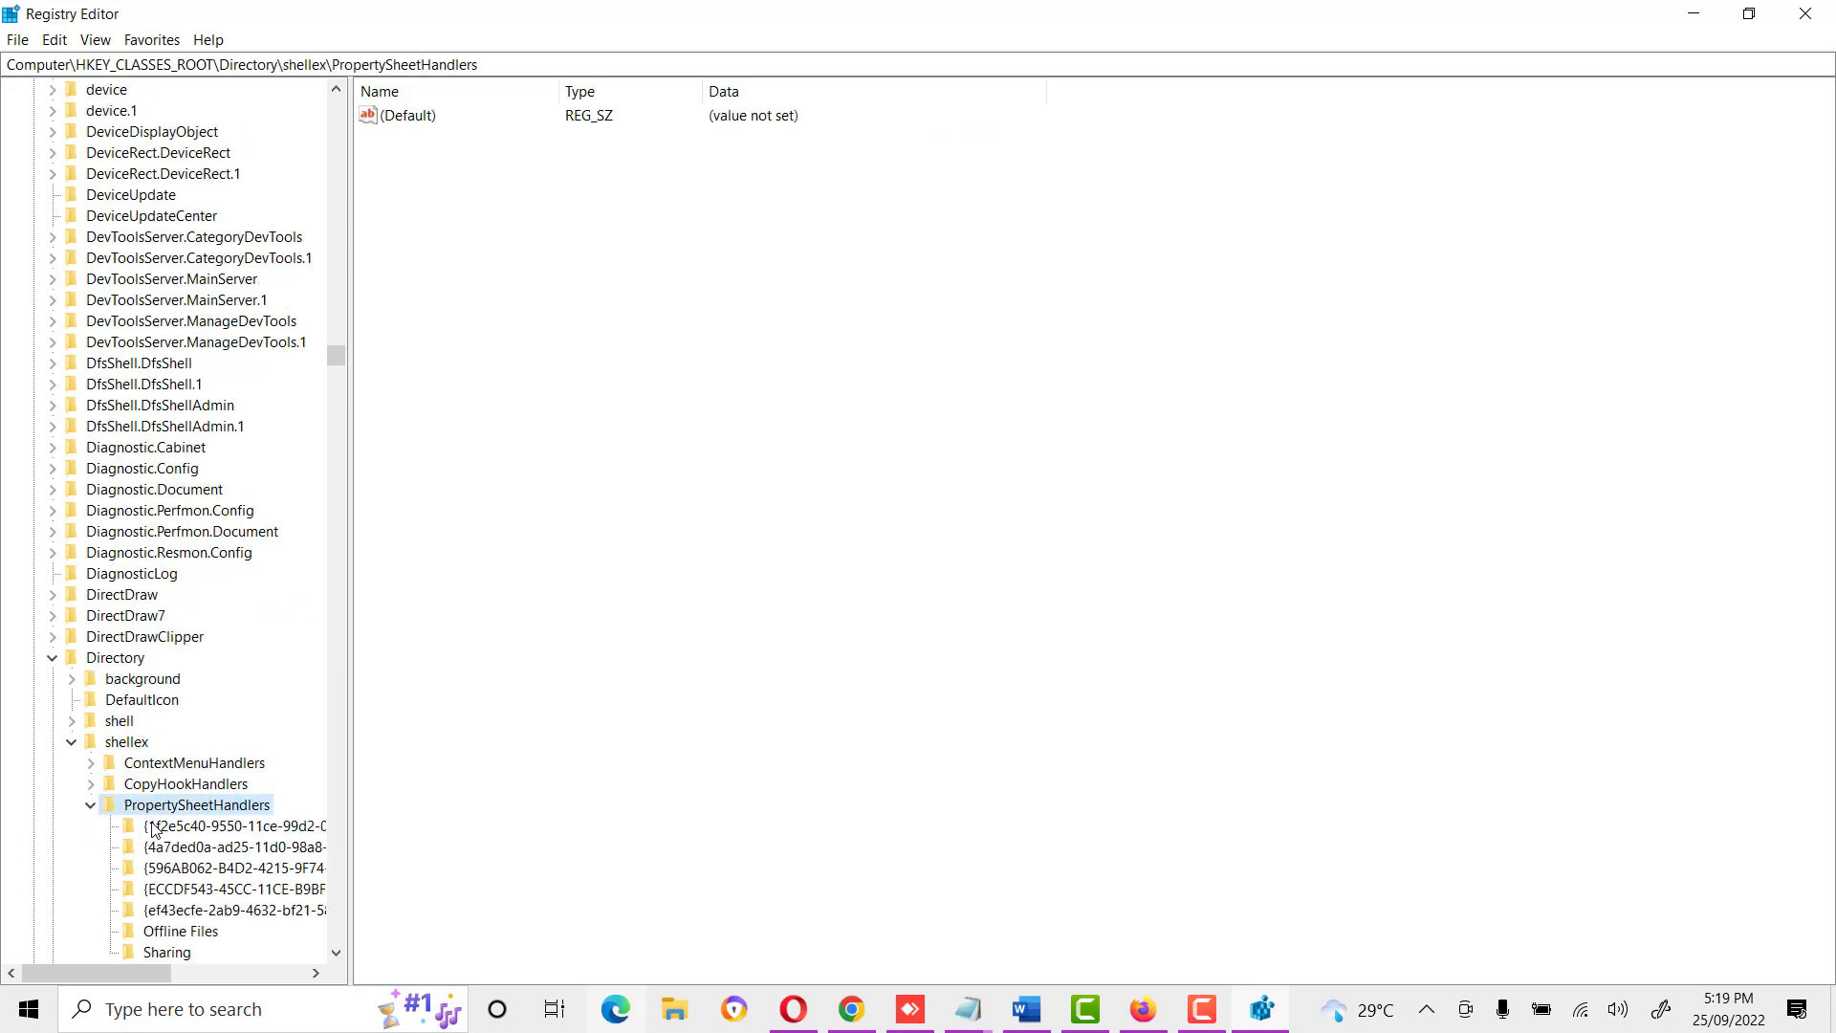
pyautogui.scroll(-2, 177, 890)
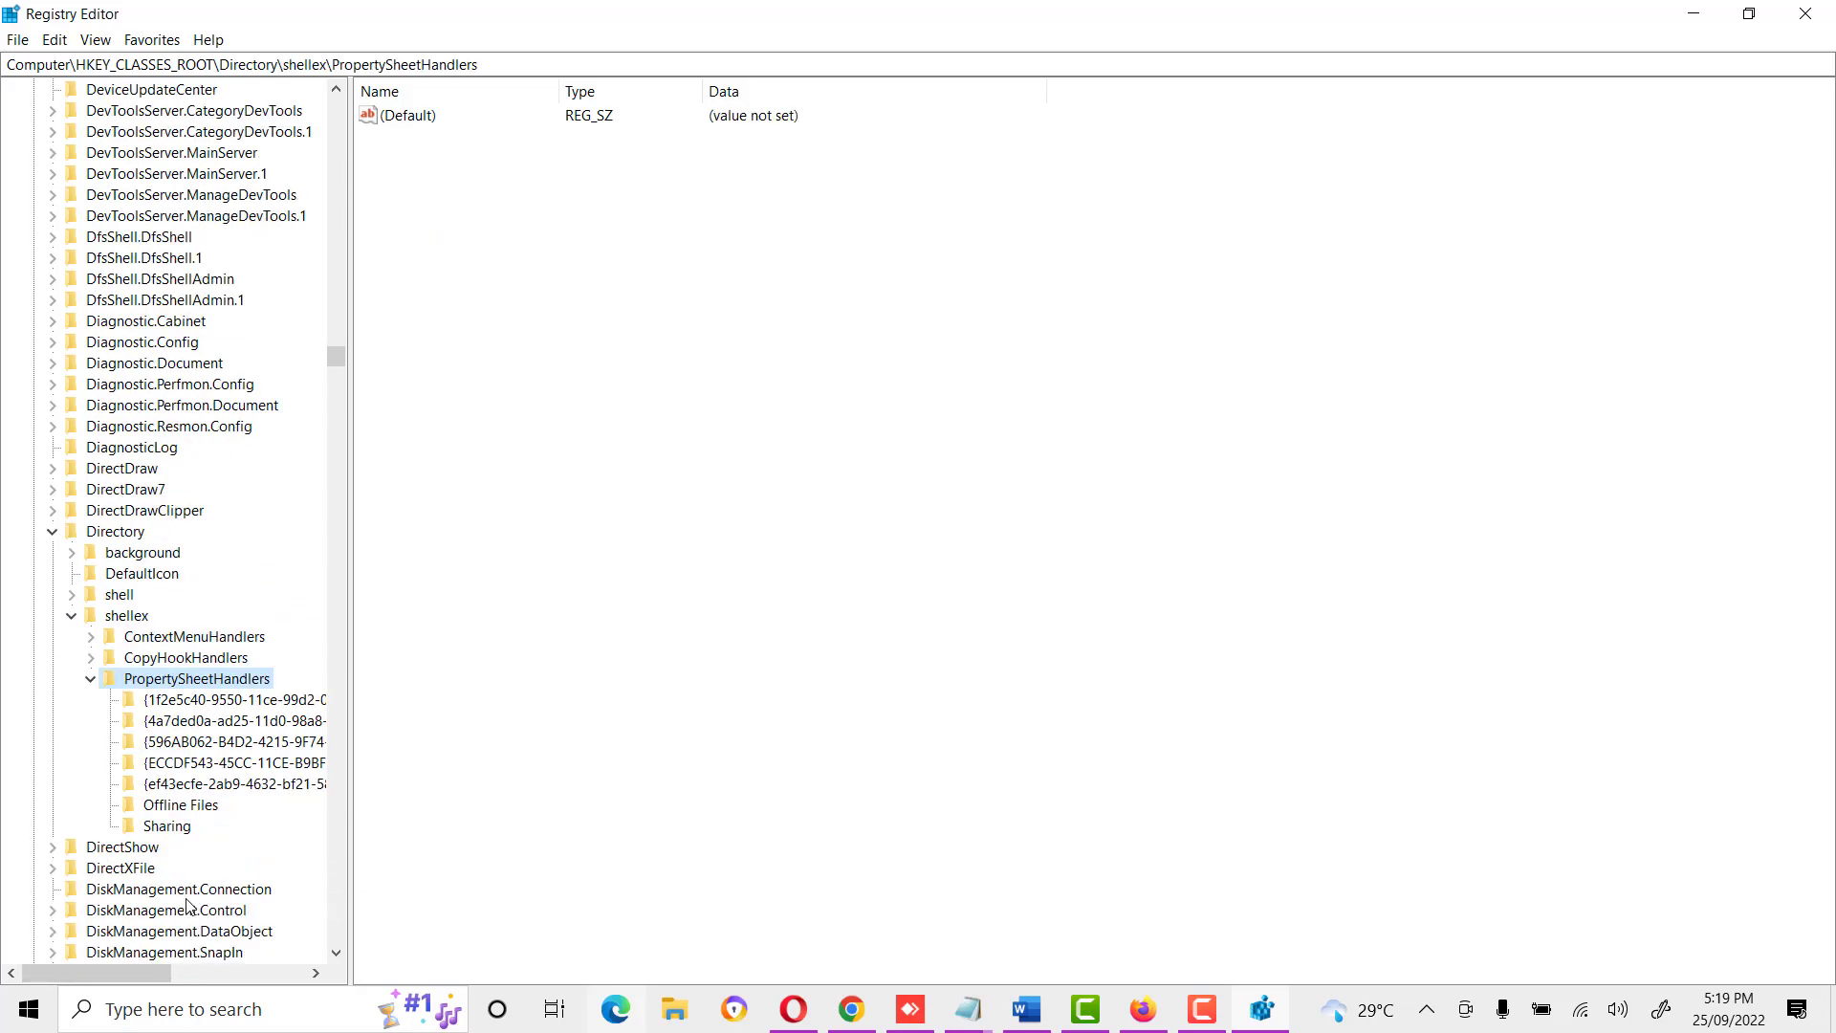
pyautogui.click(186, 828)
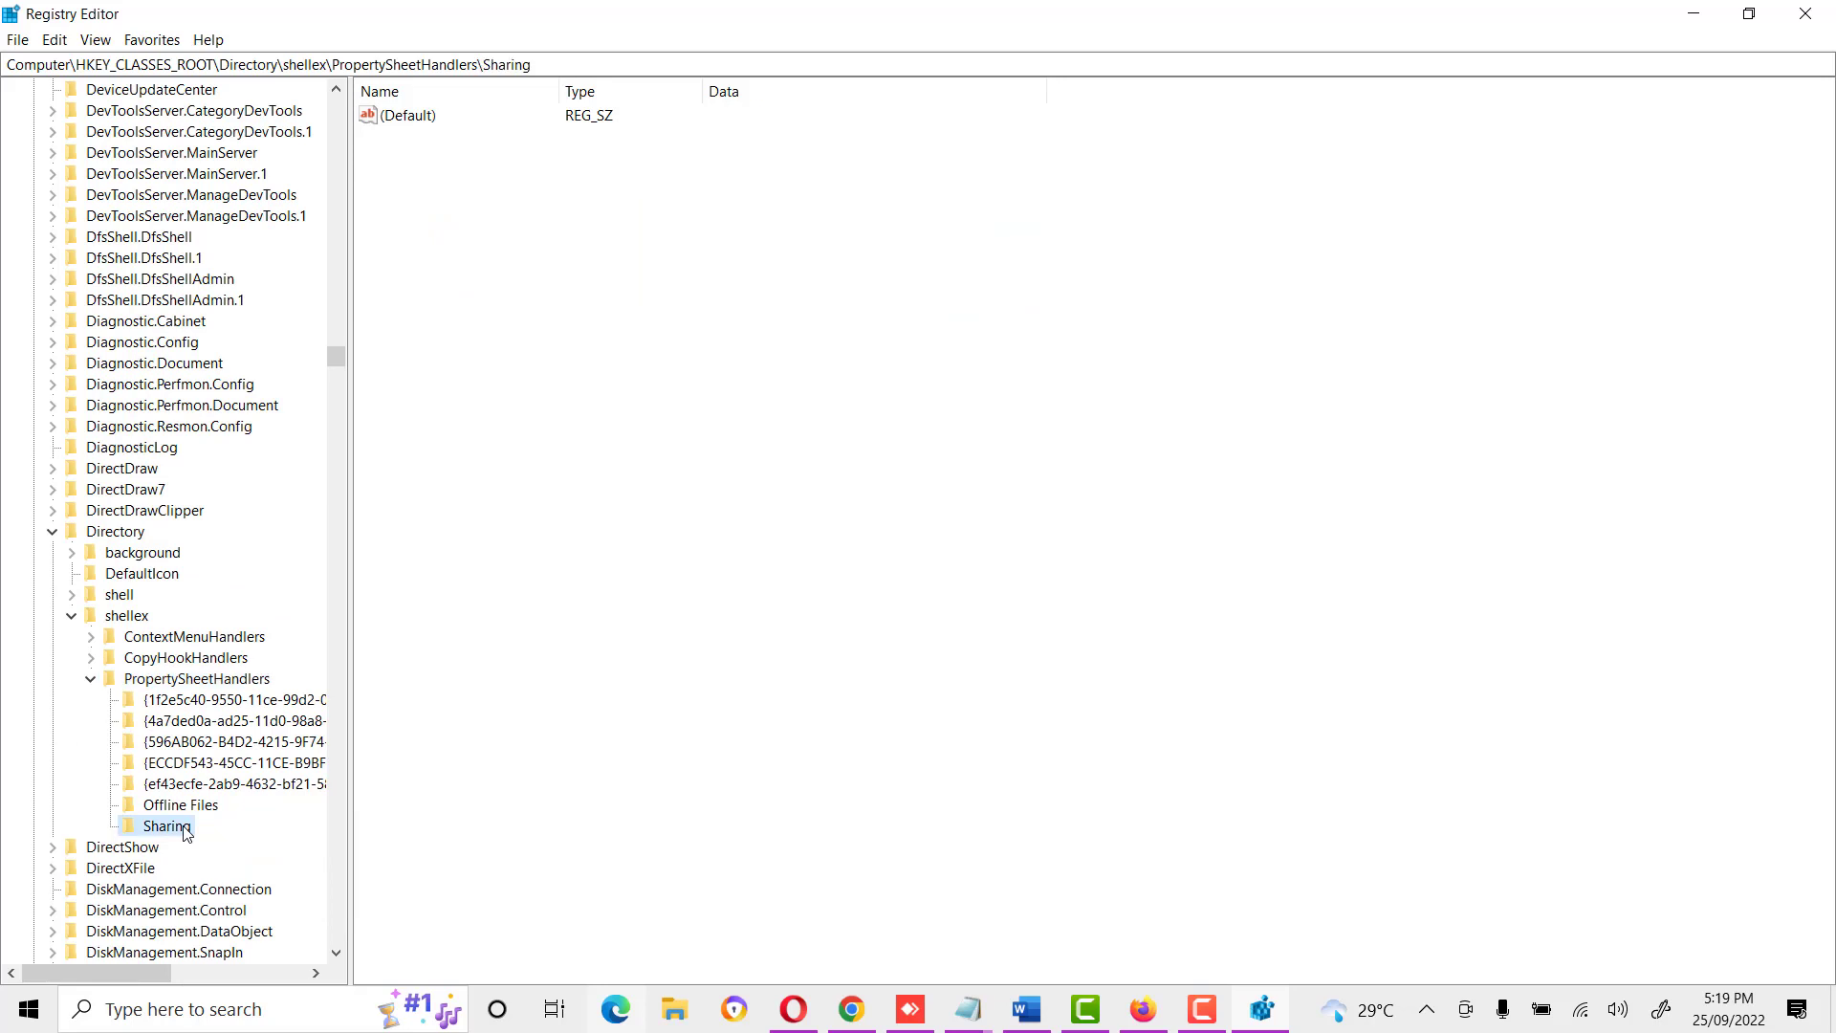
# Set the Sharing key's (Default) value data to {f81e9010-6ea4-11ce-a7ff-00aa003ca9f6} and close the Registry Editor.
pyautogui.doubleClick(417, 122)
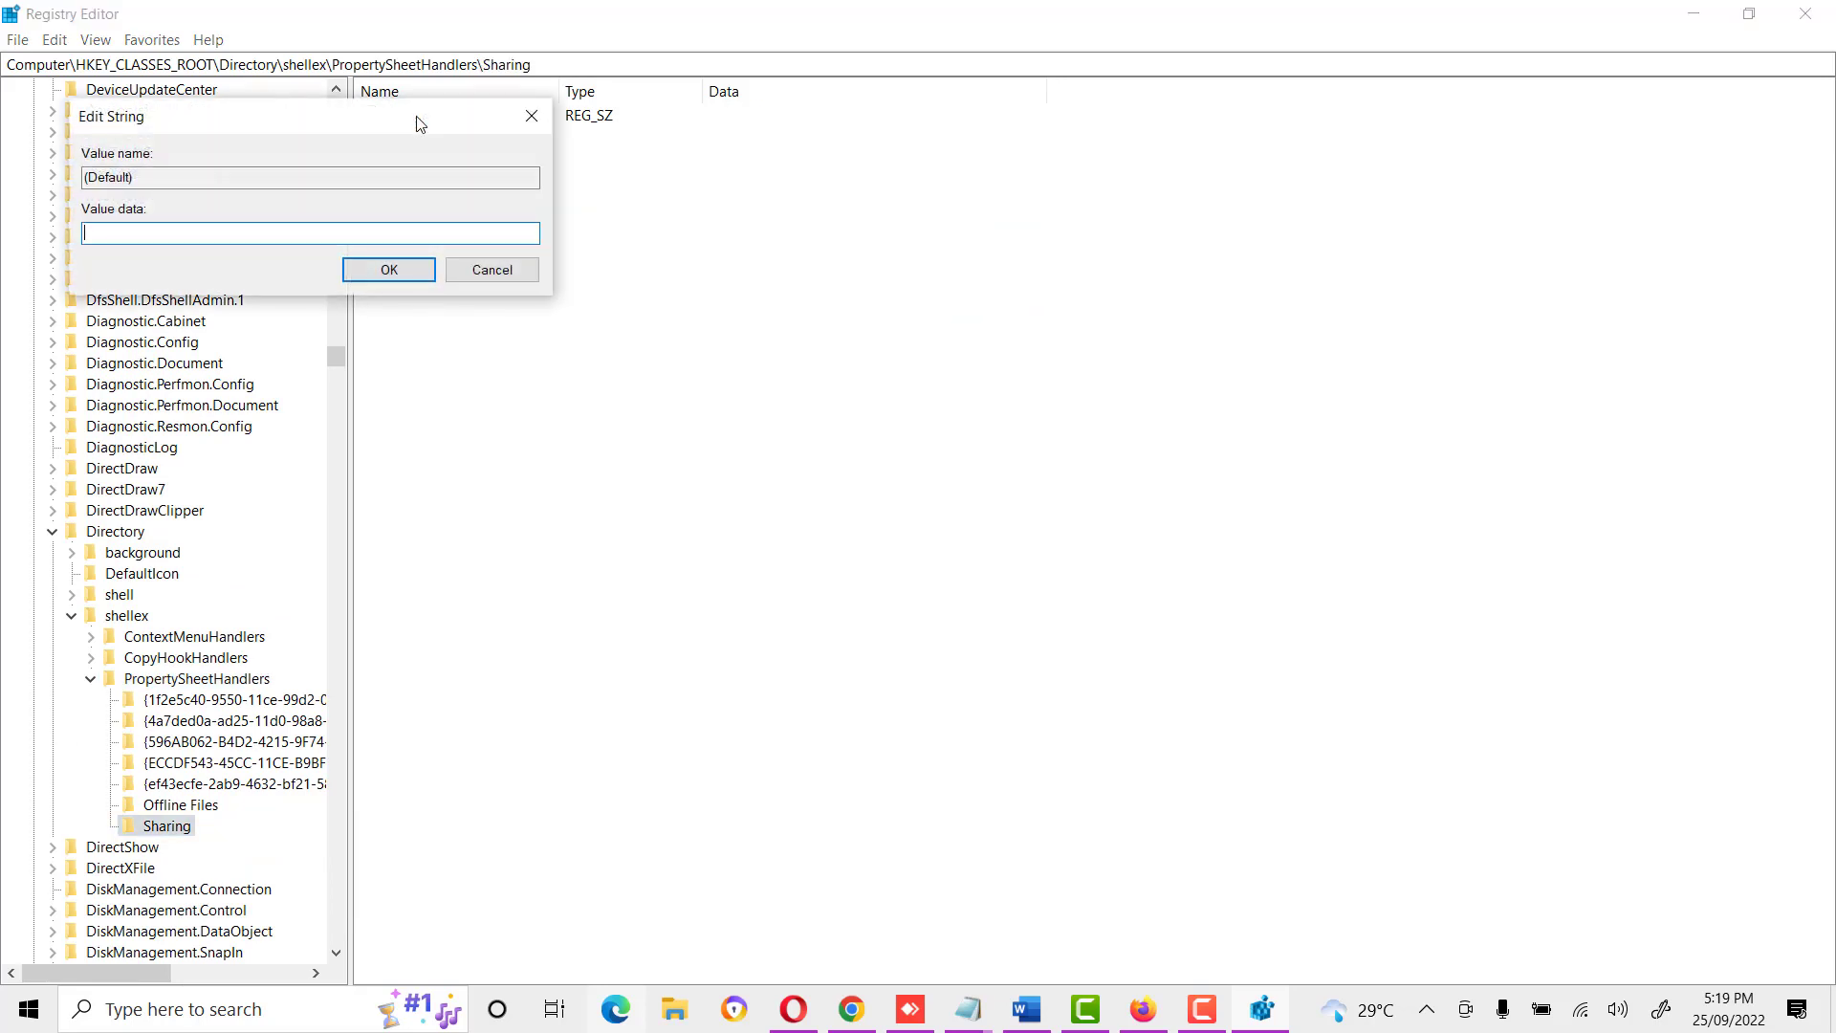
pyautogui.moveTo(421, 126); pyautogui.dragTo(717, 278)
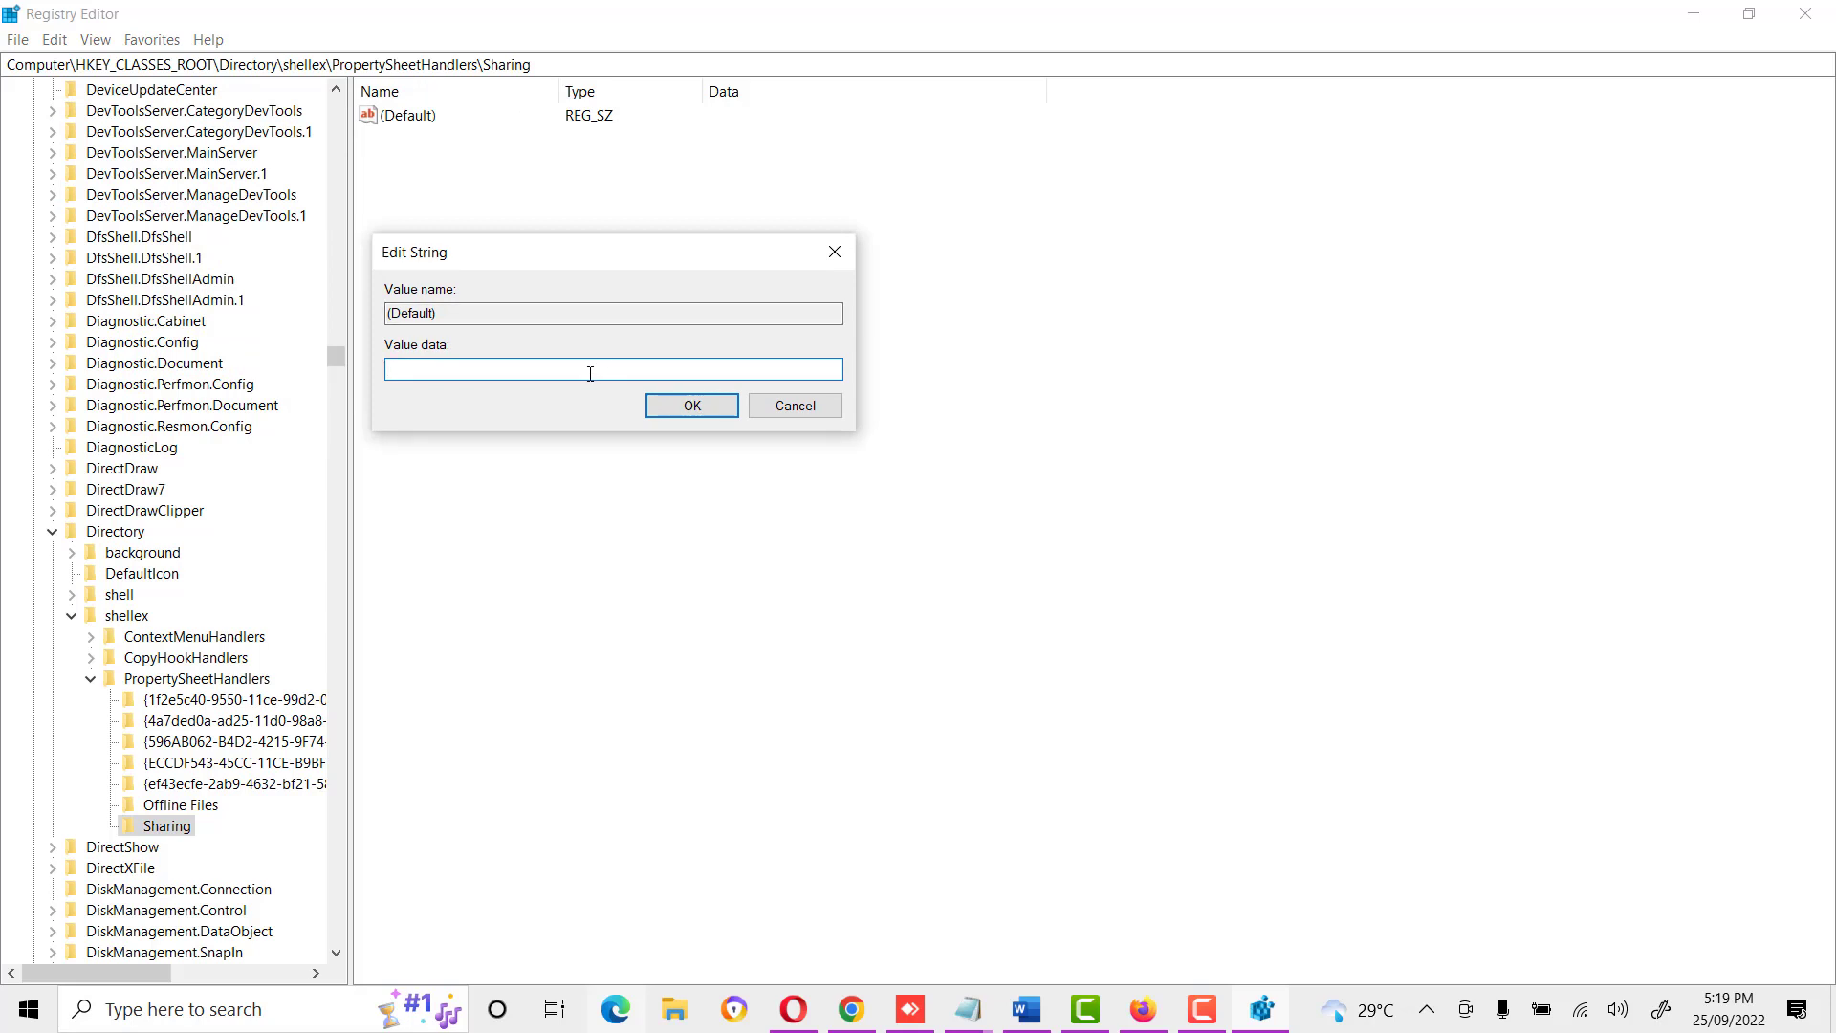
pyautogui.write('{f81e9010-6ea4-11ce-a7ff-00aa003ca9f6}')
pyautogui.click(677, 411)
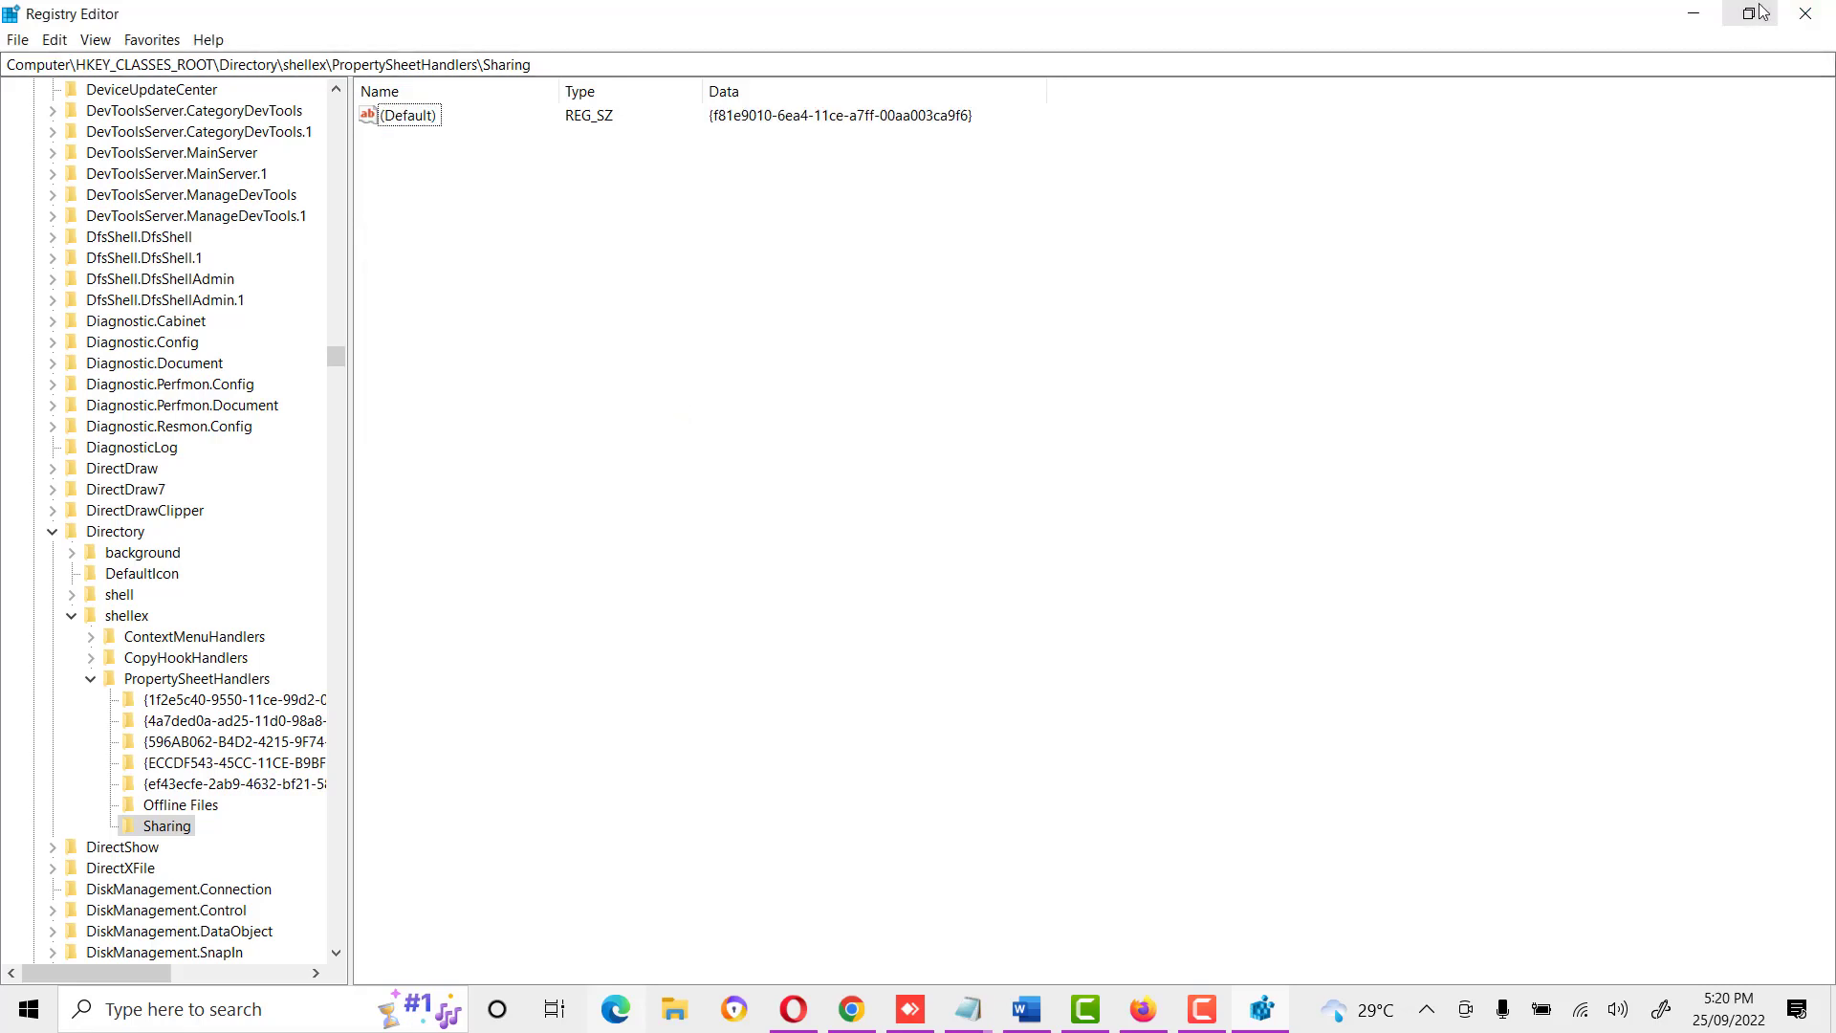
pyautogui.click(1816, 14)
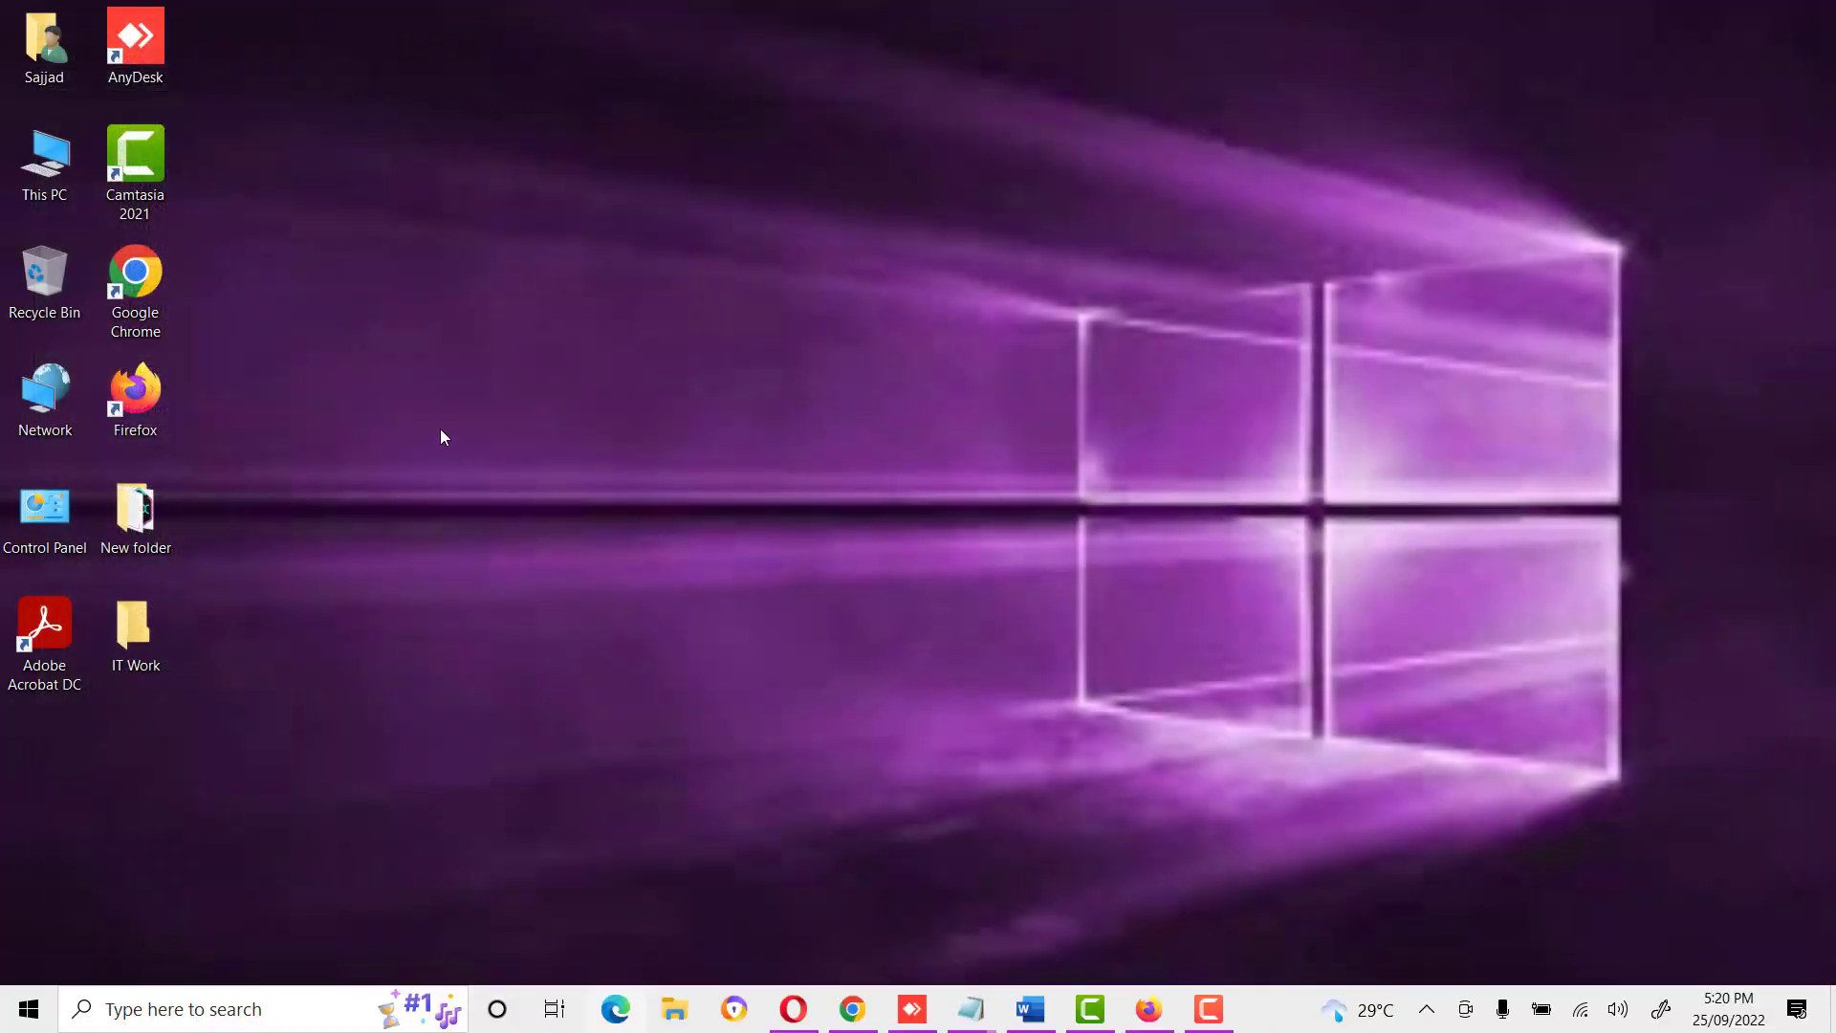
# Open the IT Work folder's properties and view its Sharing settings.
pyautogui.rightClick(145, 619)
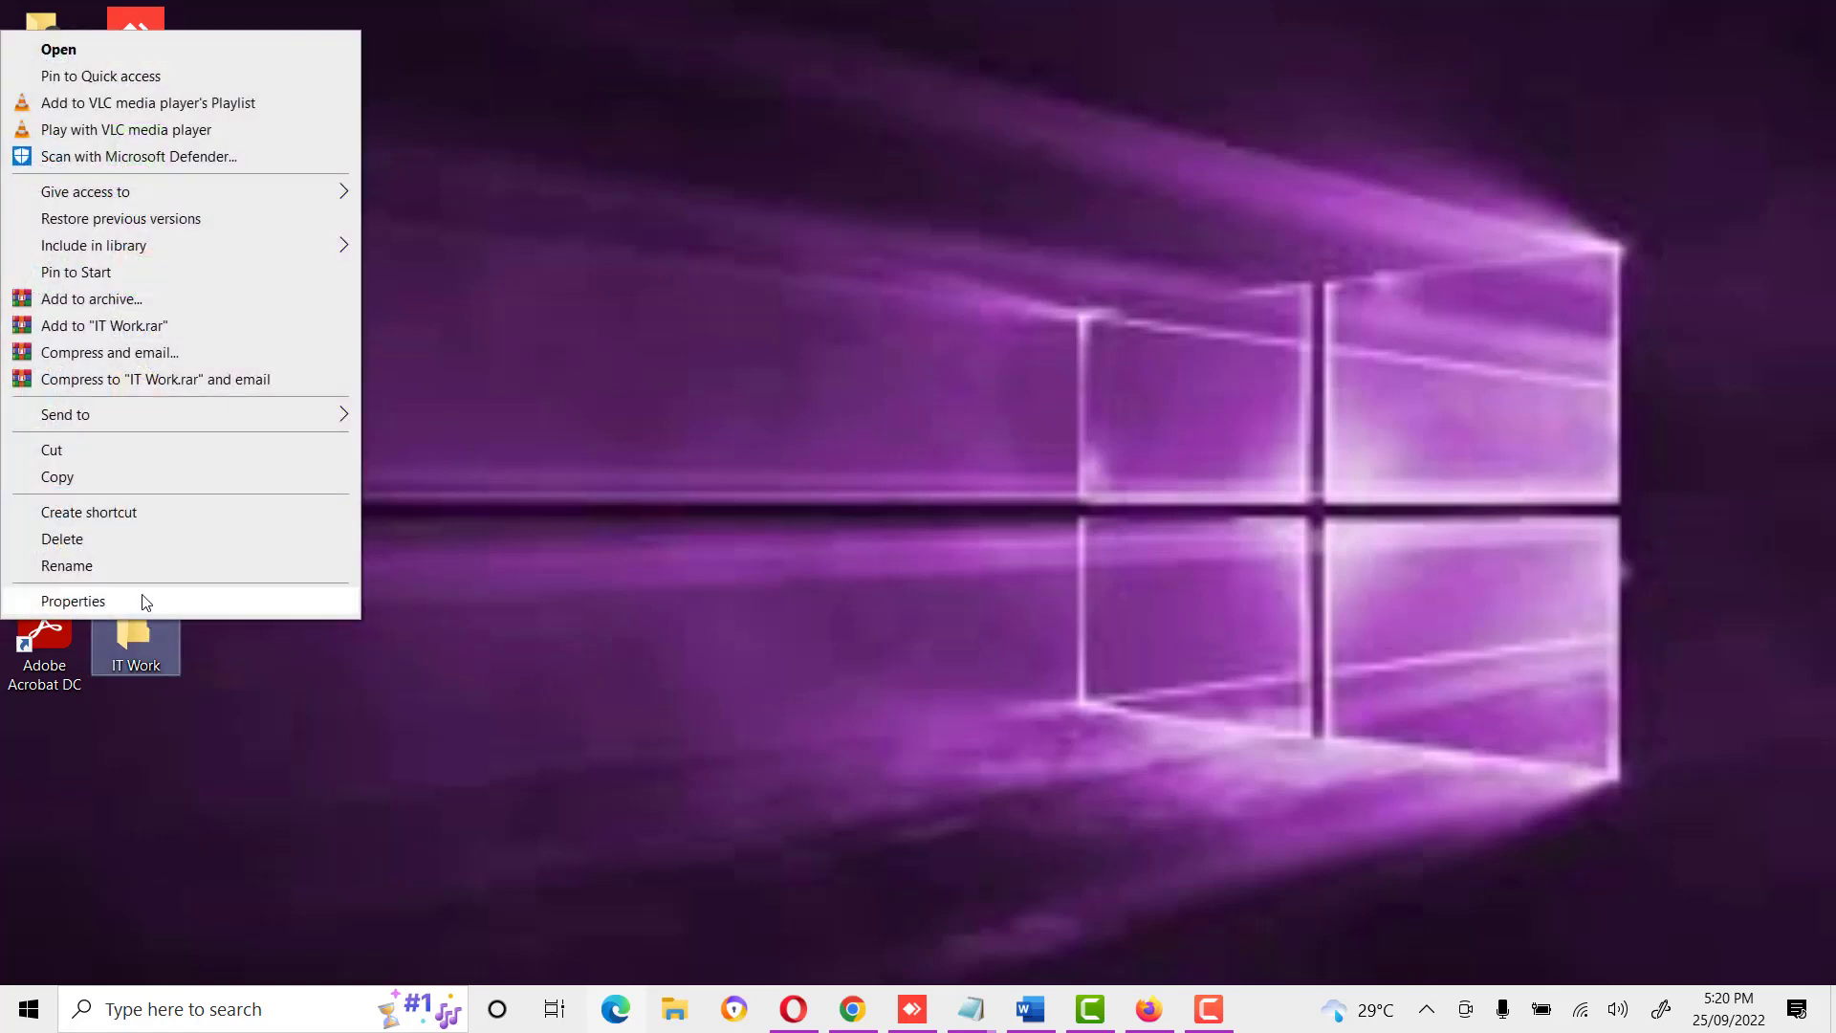
pyautogui.click(145, 603)
pyautogui.moveTo(339, 430); pyautogui.dragTo(580, 129)
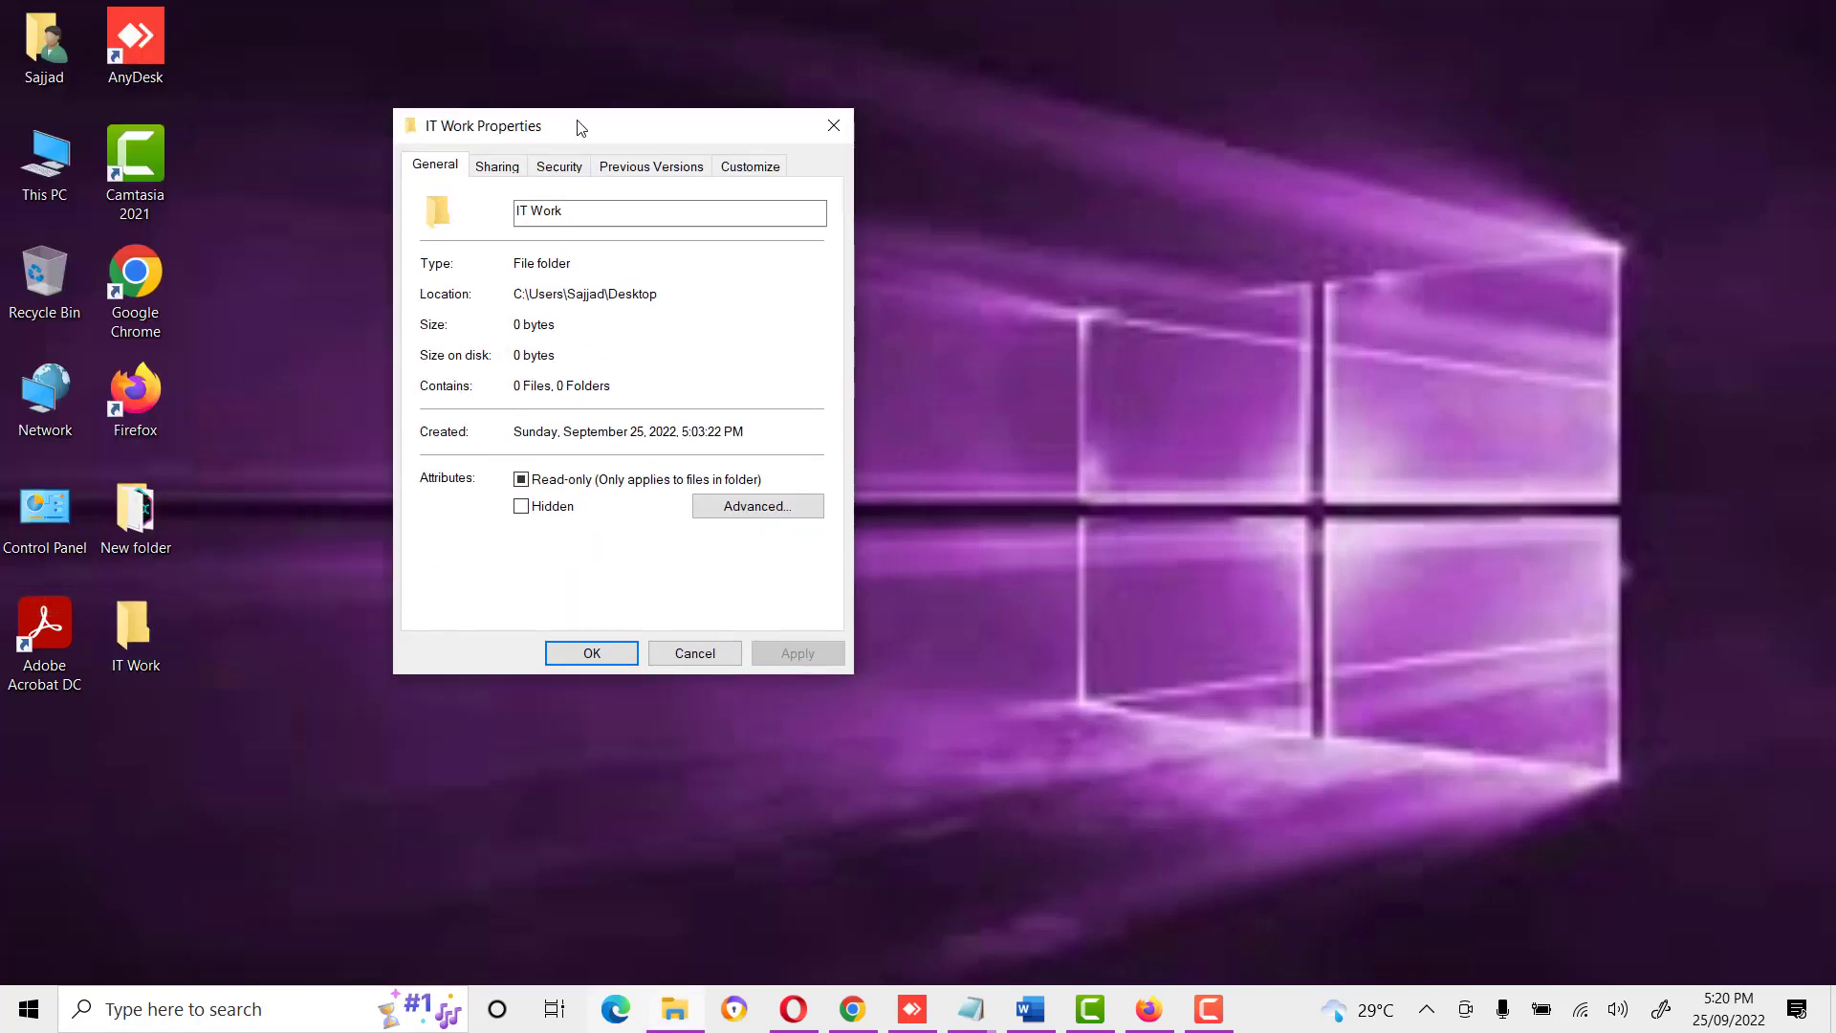
pyautogui.click(495, 168)
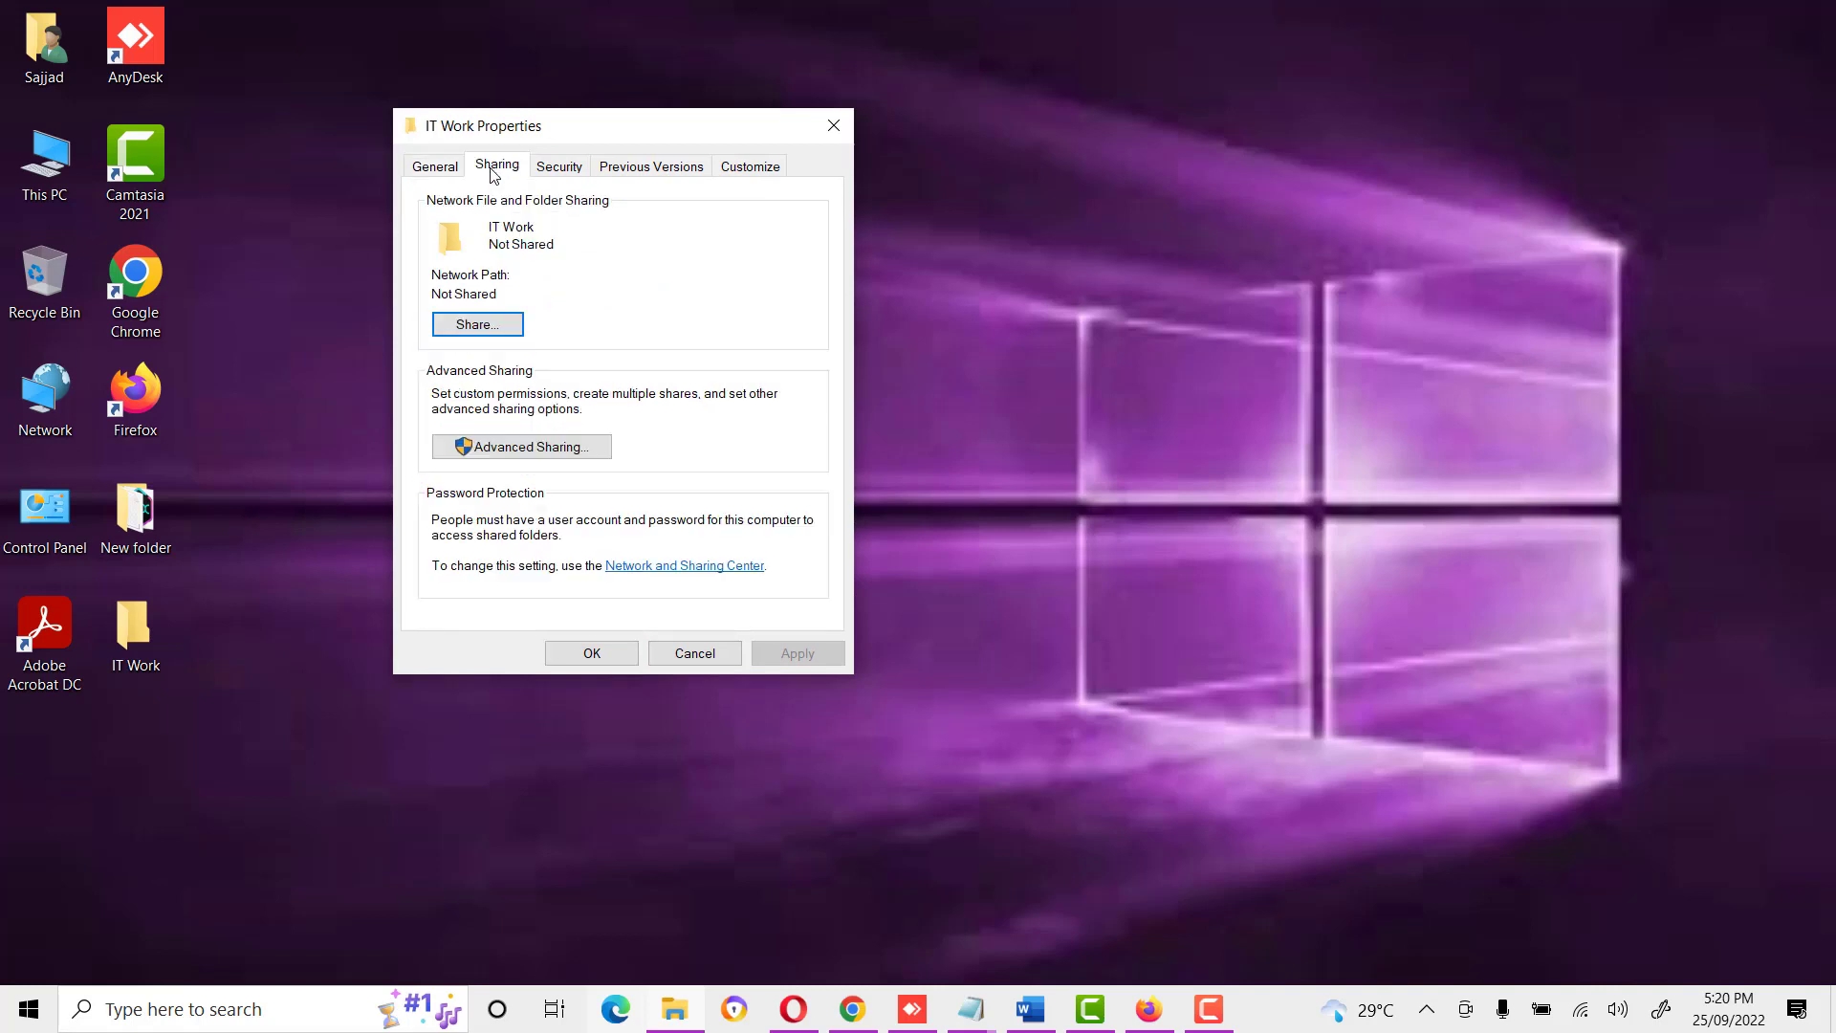